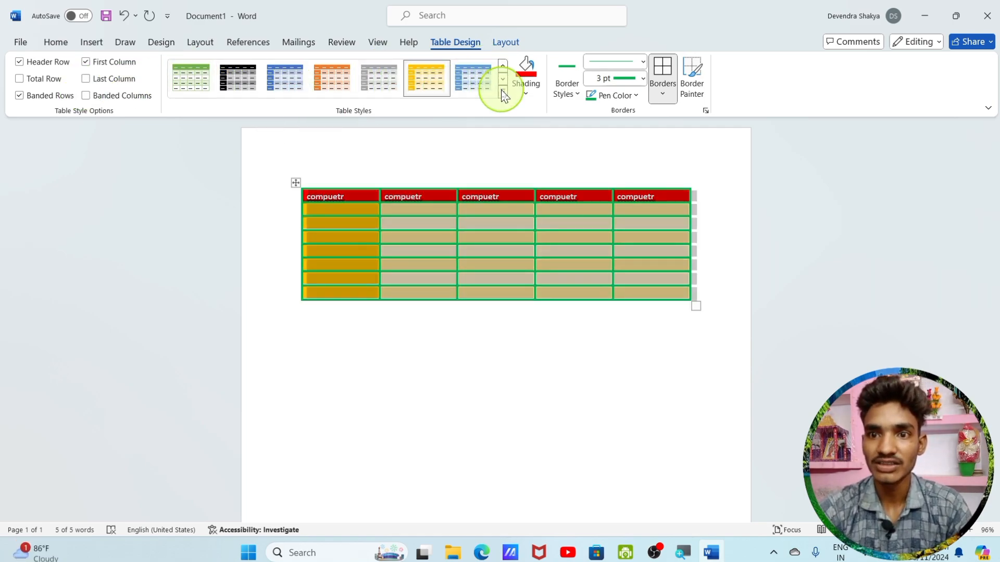
Clear the applied table style from the five-column table
click(503, 92)
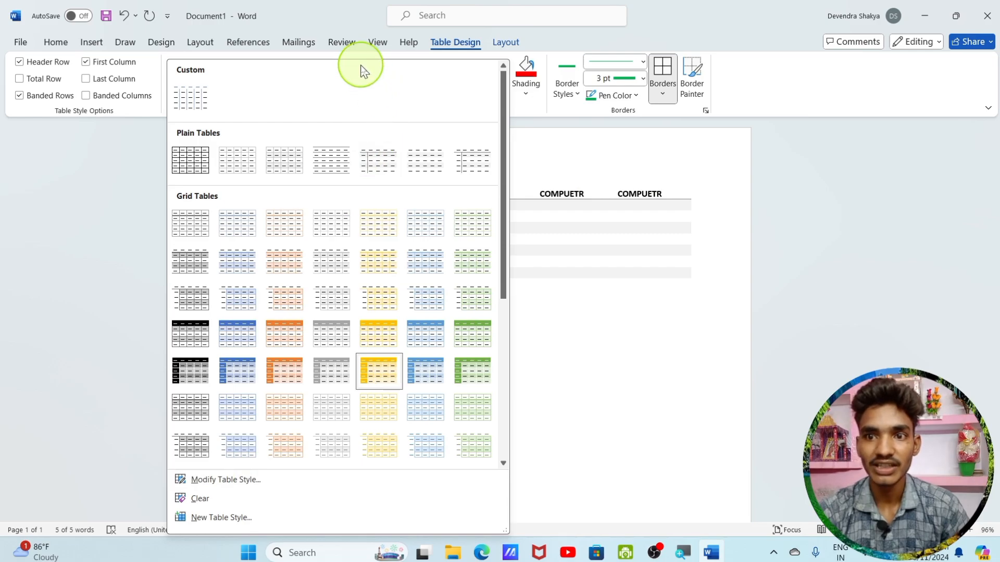
click(236, 505)
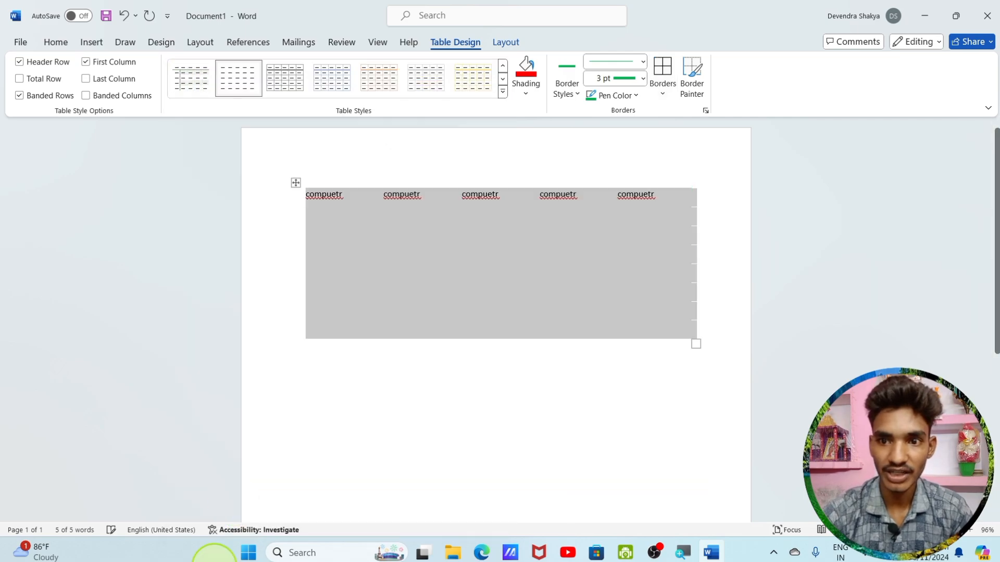
click(354, 413)
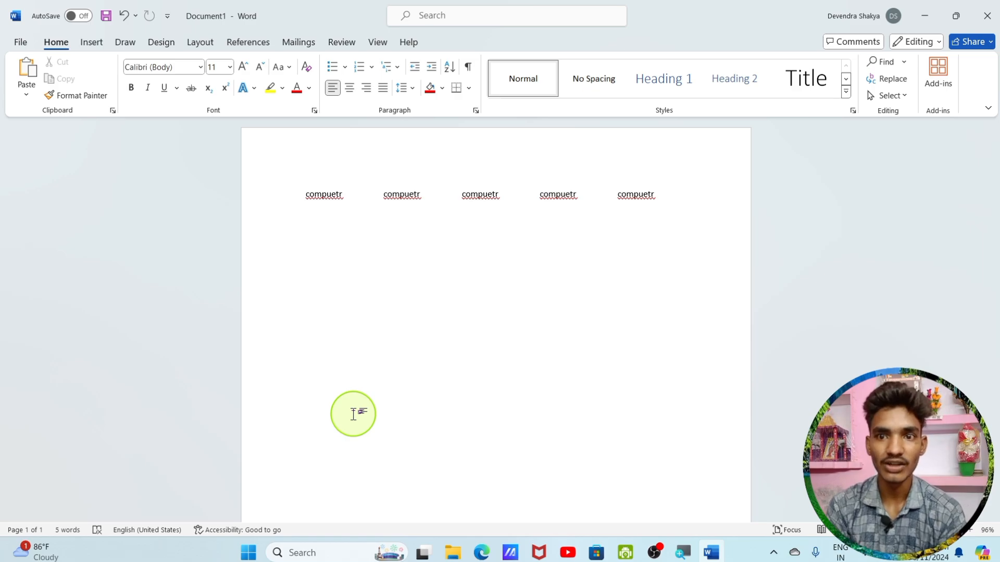
Delete all content of the document, including the table, to leave a blank page
click(91, 41)
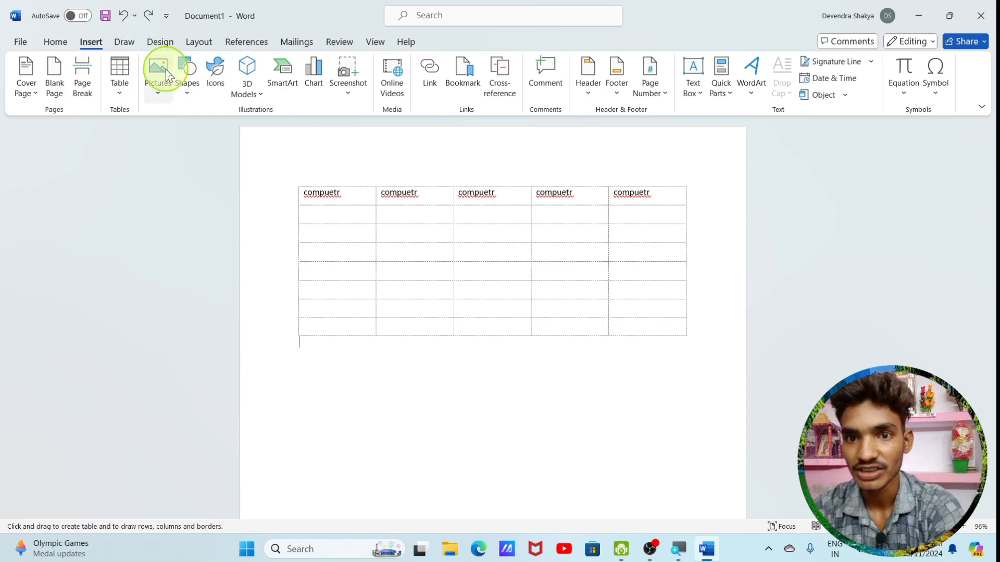
key(ctrl+a)
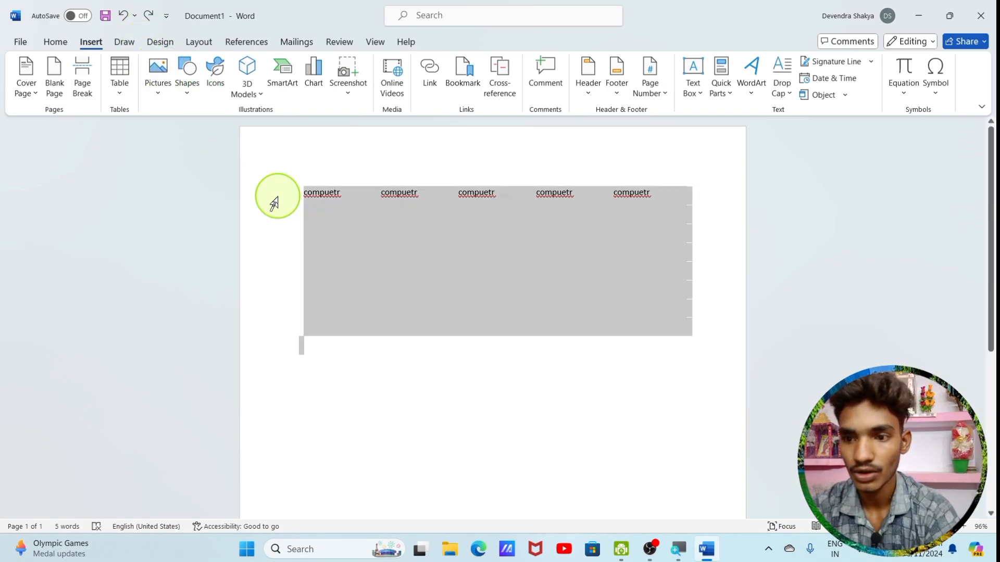
key(Delete)
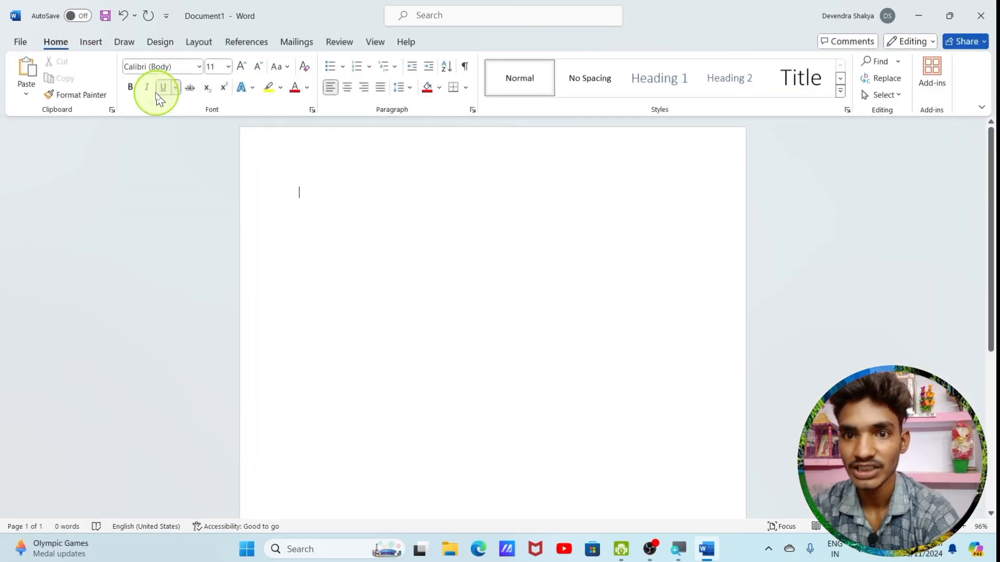
Insert the picture channels4_profile from the Desktop folder on this device into the document
click(90, 44)
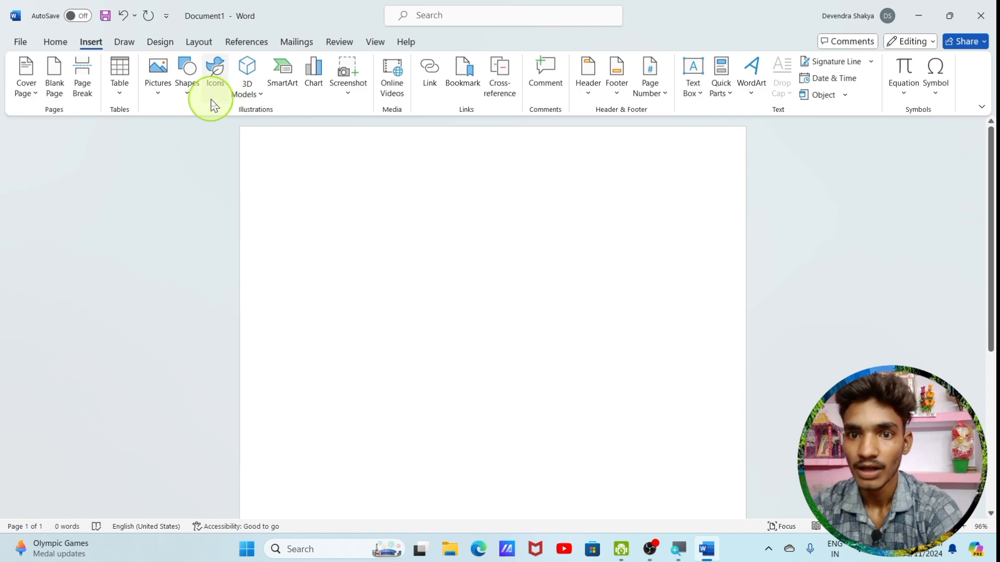
click(155, 99)
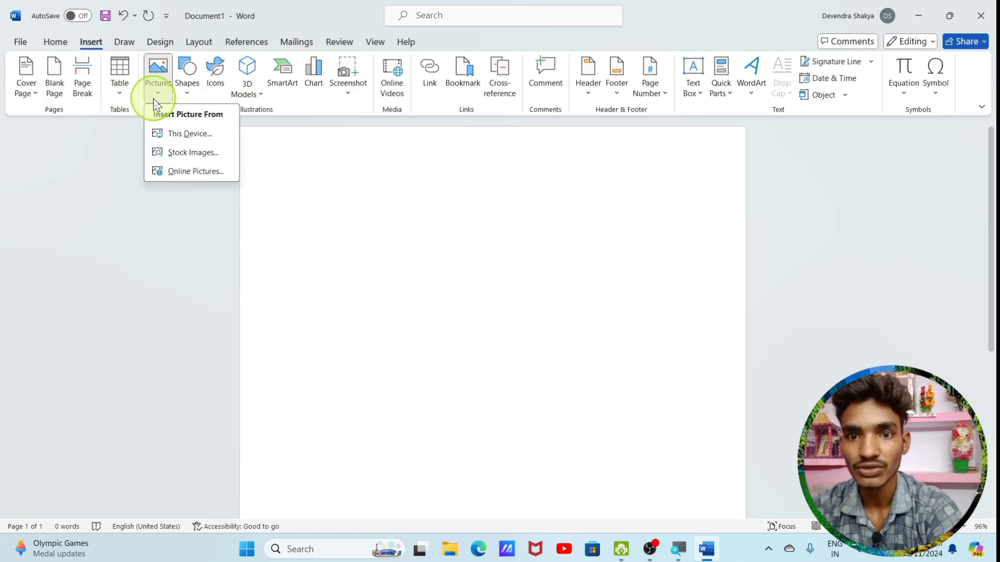
click(168, 136)
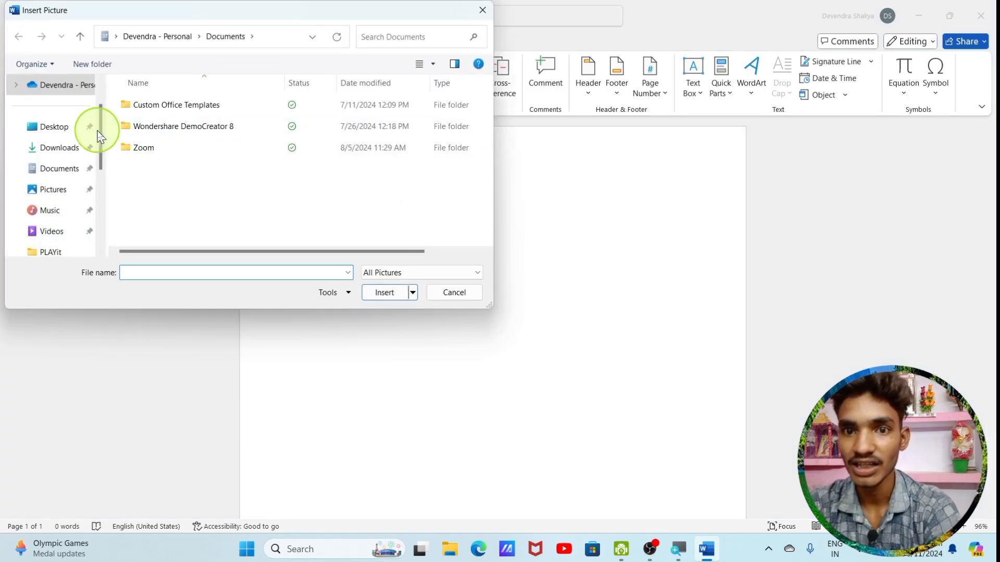
click(73, 127)
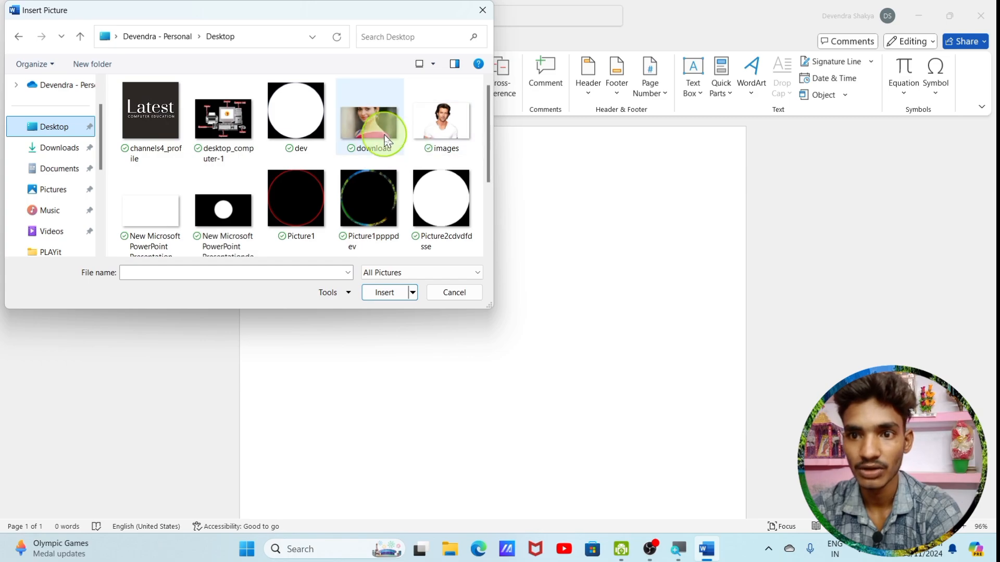
click(167, 112)
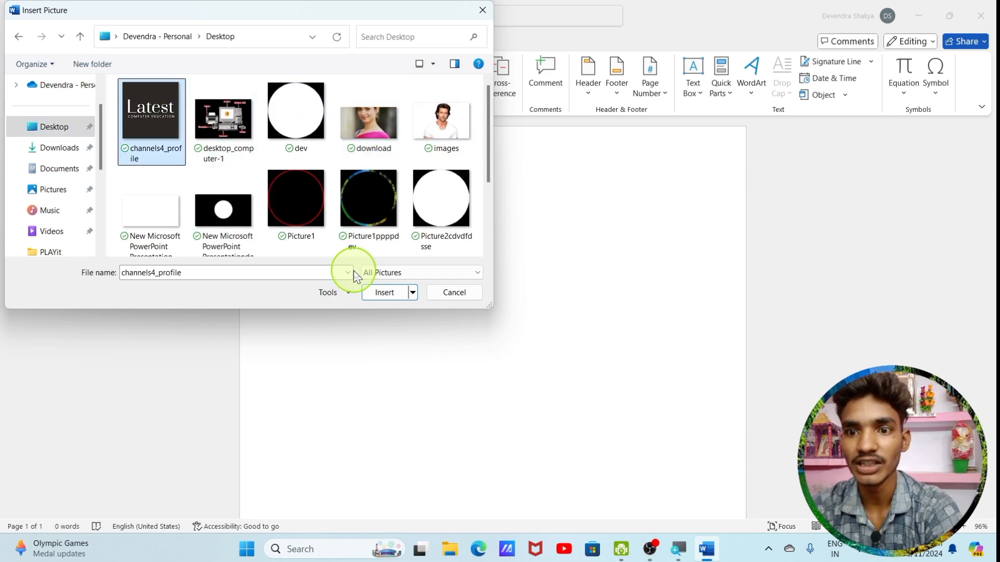
click(384, 293)
Try to move the inserted logo picture freely to the middle of the page
click(357, 235)
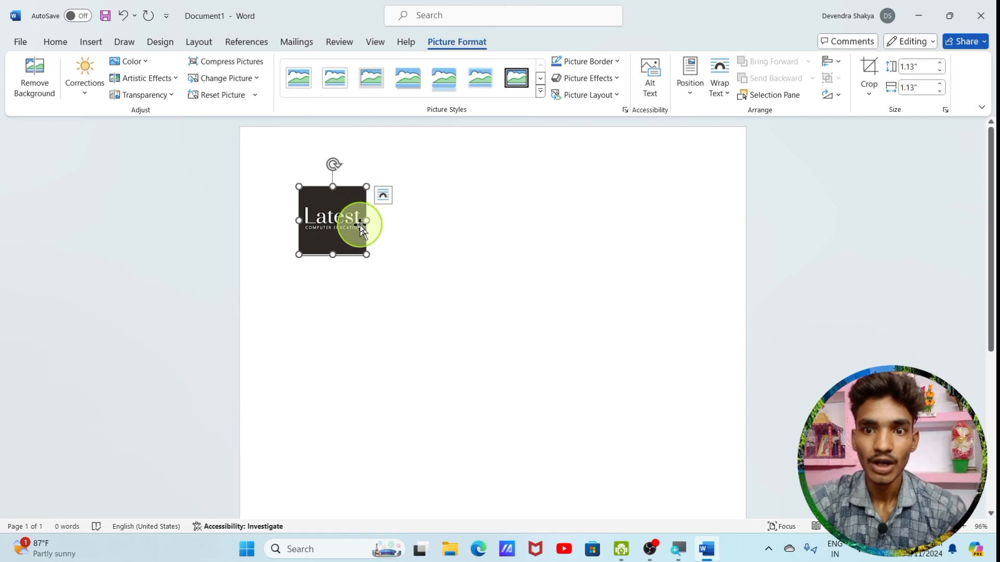
click(378, 236)
click(356, 218)
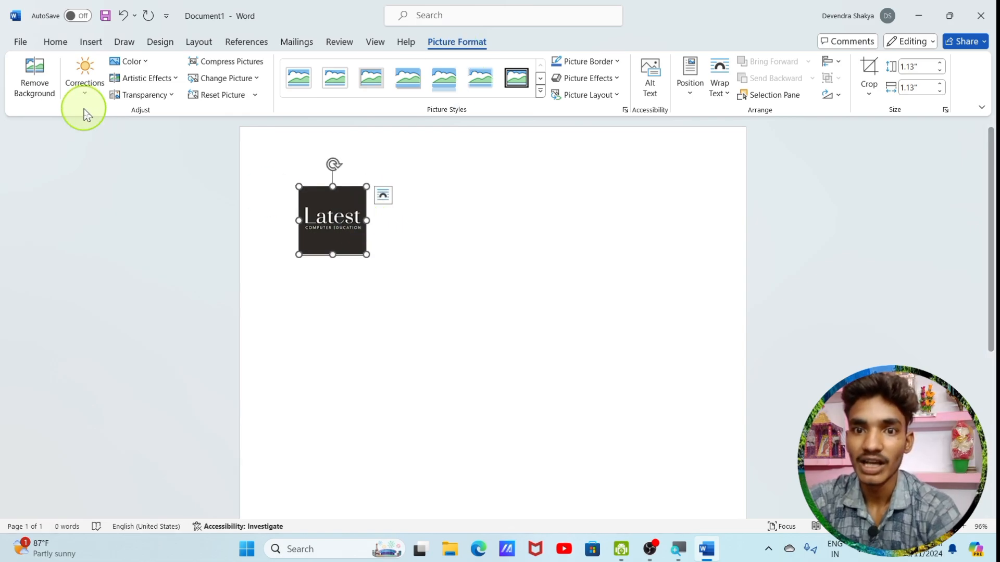
click(602, 280)
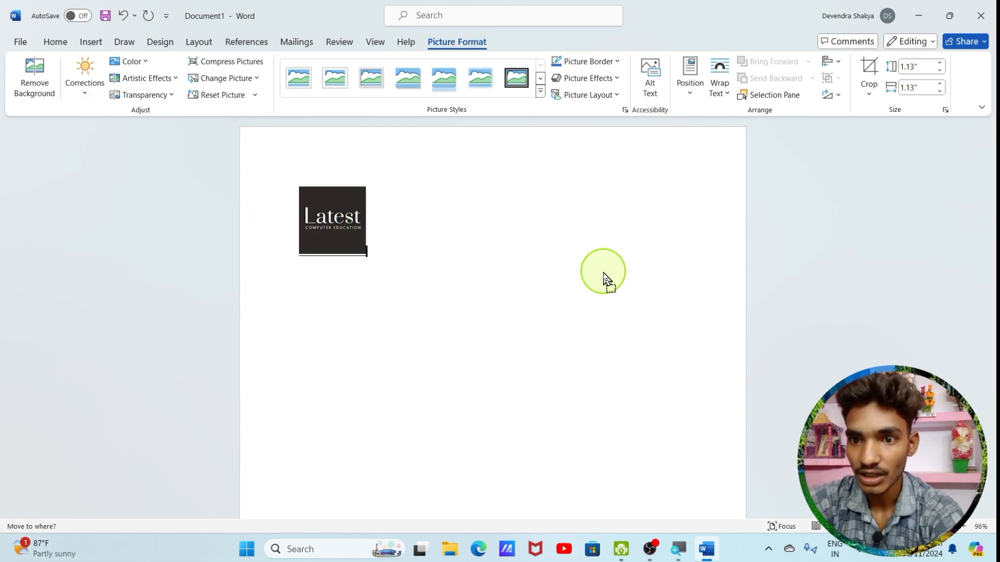
click(364, 248)
drag(335, 223, 486, 263)
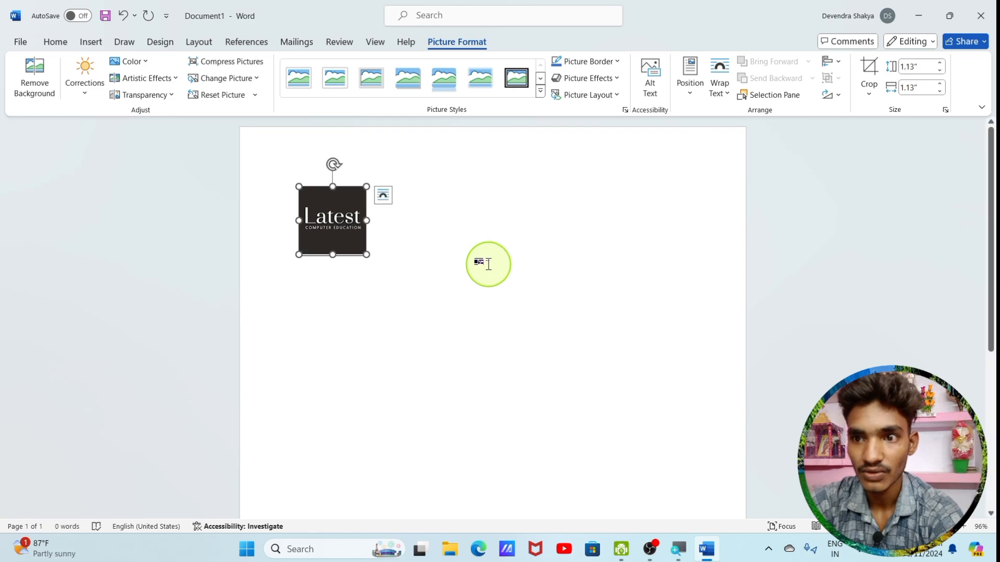
click(383, 195)
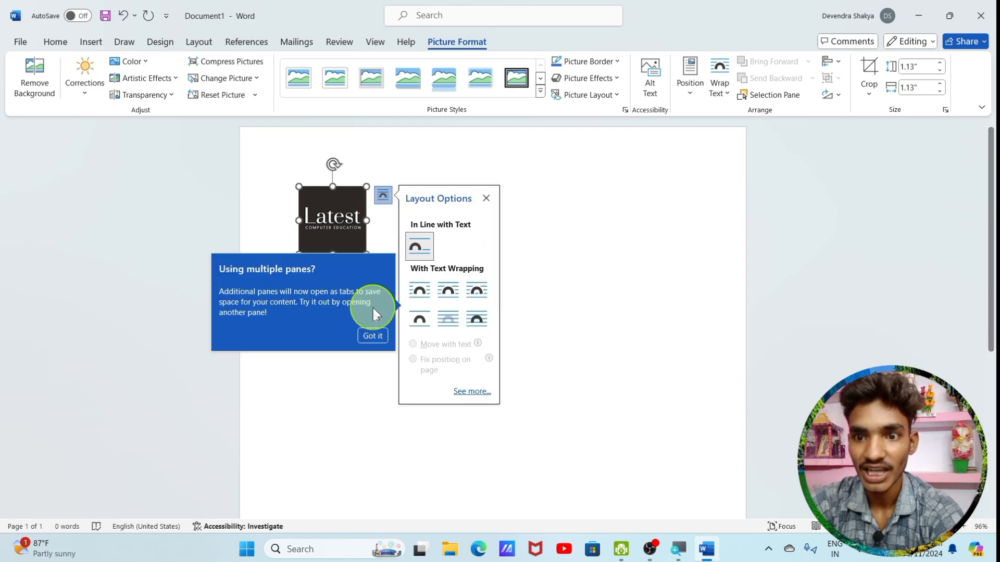
click(483, 199)
click(476, 202)
Position the logo picture at the page's top right with text wrapping, and move it to the horizontal centre of the page's upper part
click(313, 237)
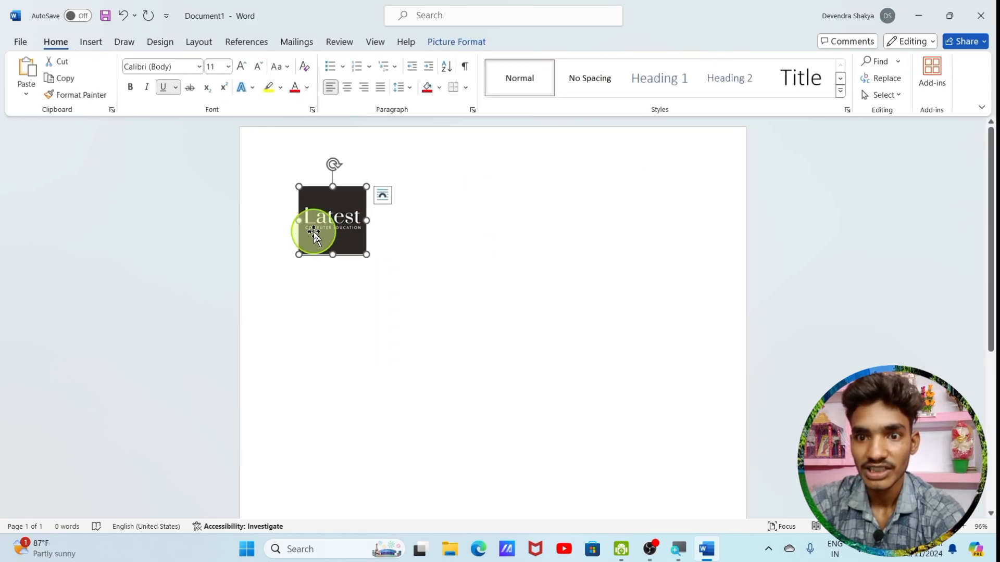
click(443, 40)
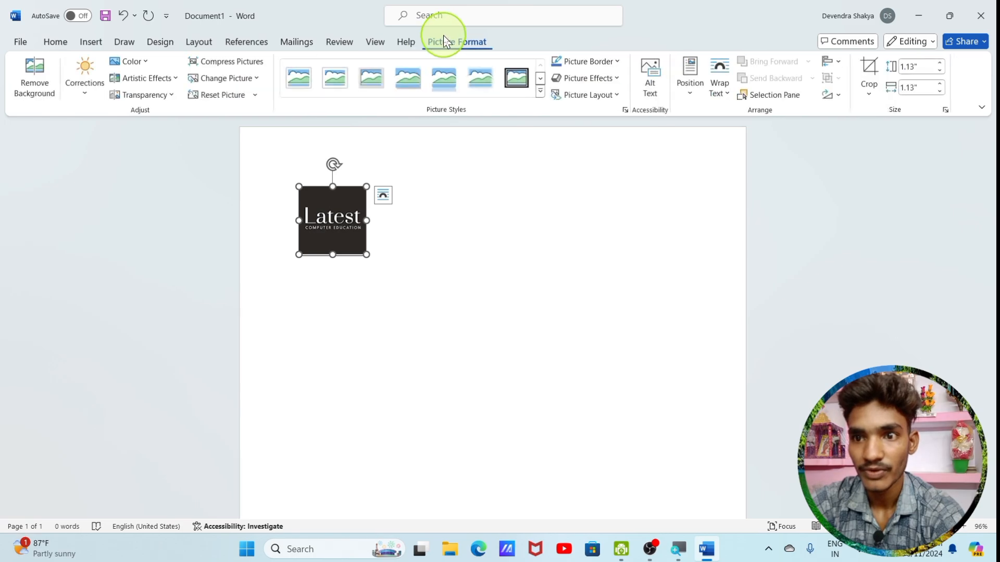
click(690, 93)
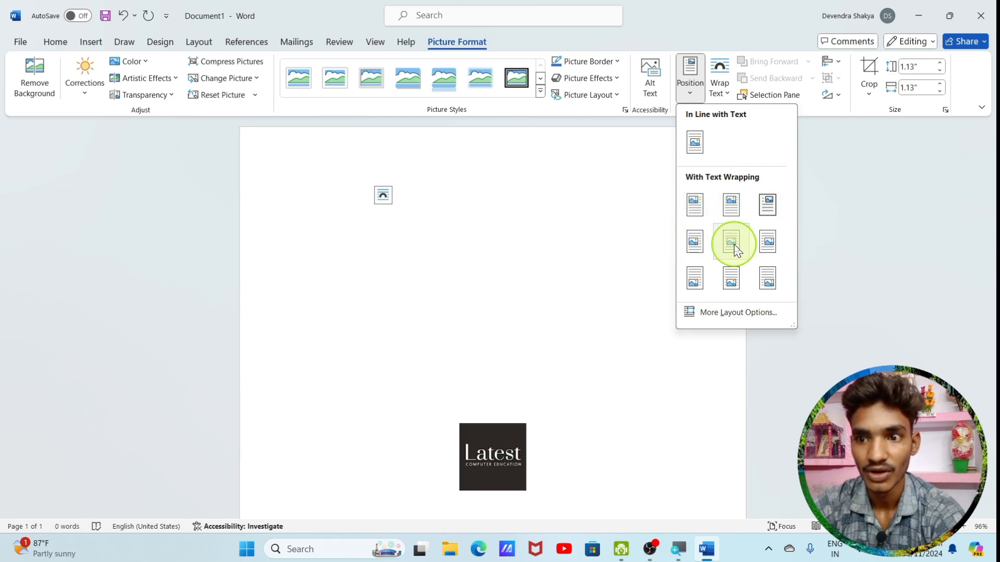
click(764, 217)
drag(661, 223, 492, 253)
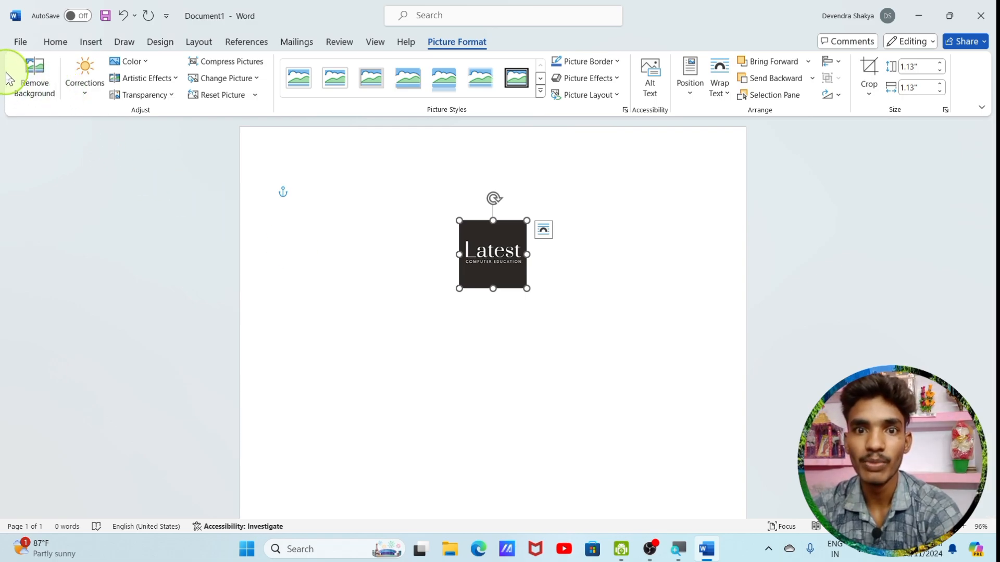
Try to remove the logo picture's background and move the cut-out, then undo the changes
click(35, 76)
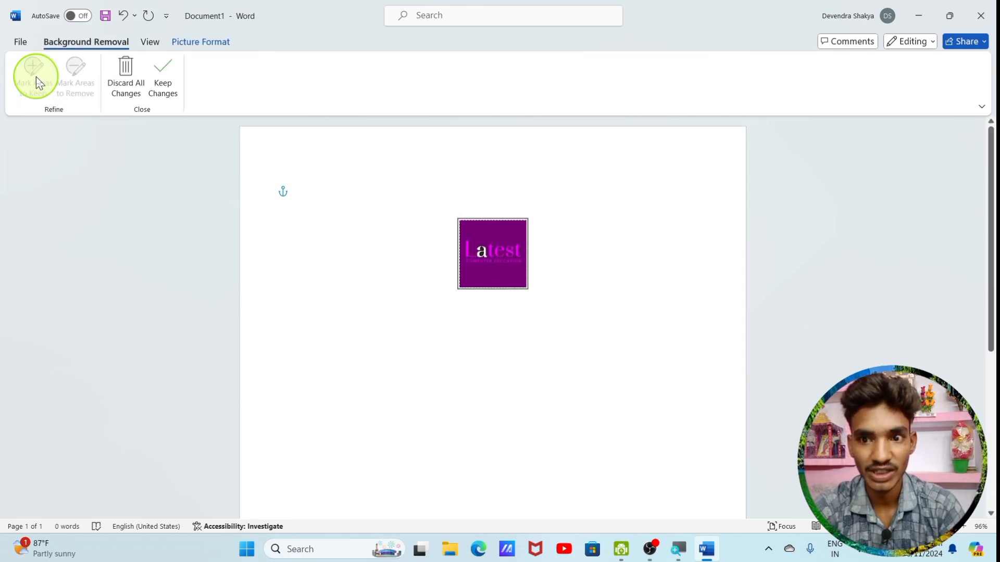
click(418, 319)
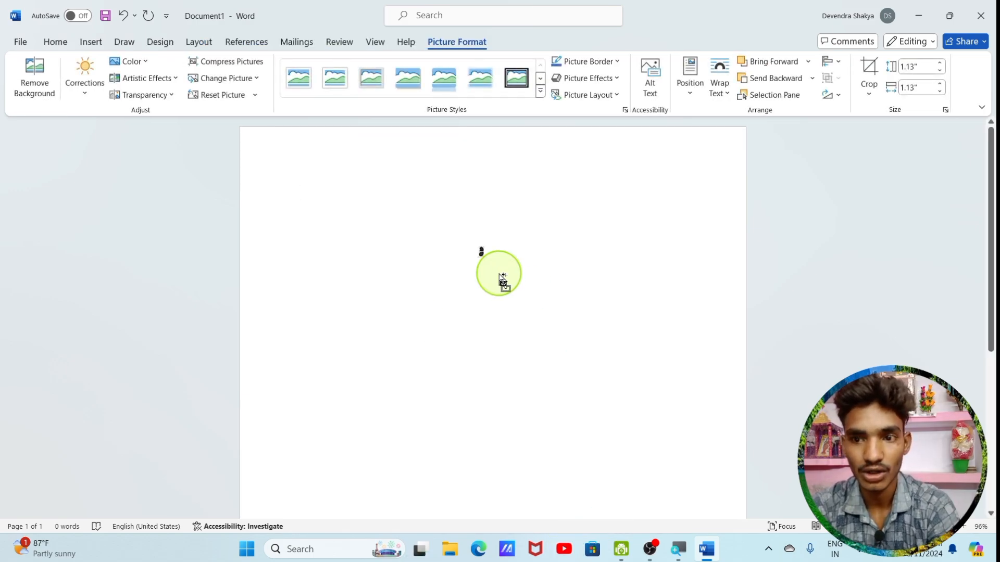
click(503, 282)
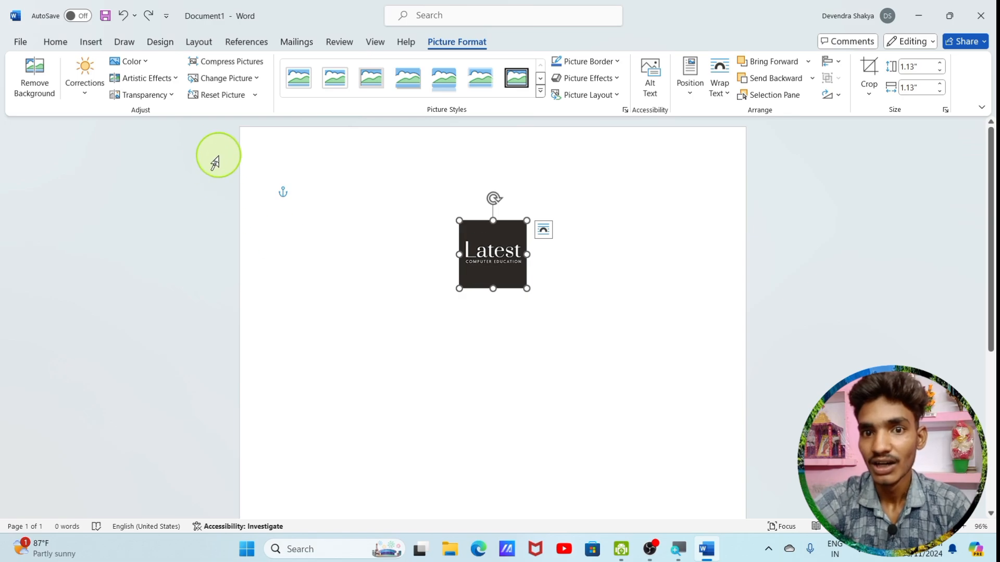
click(91, 98)
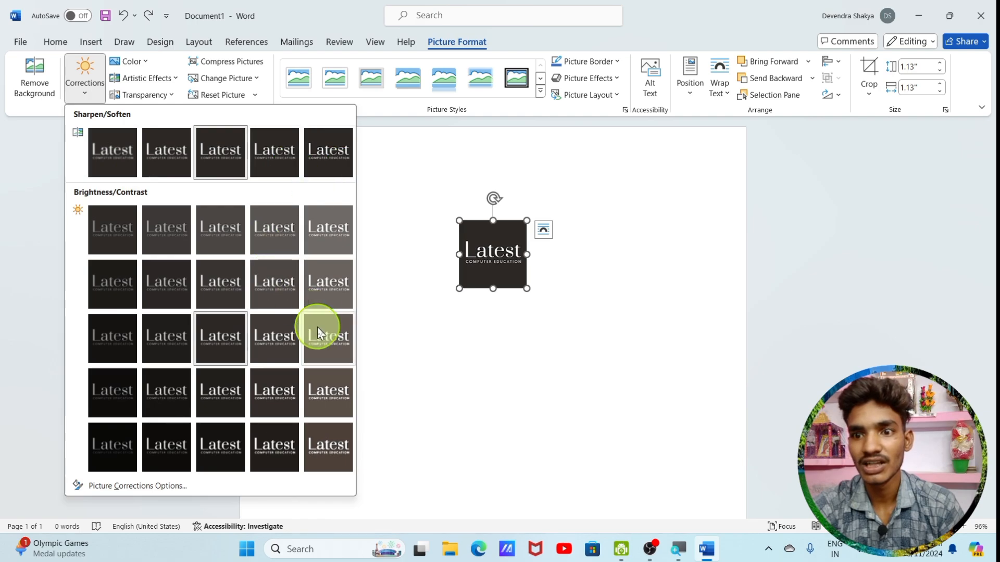
click(395, 209)
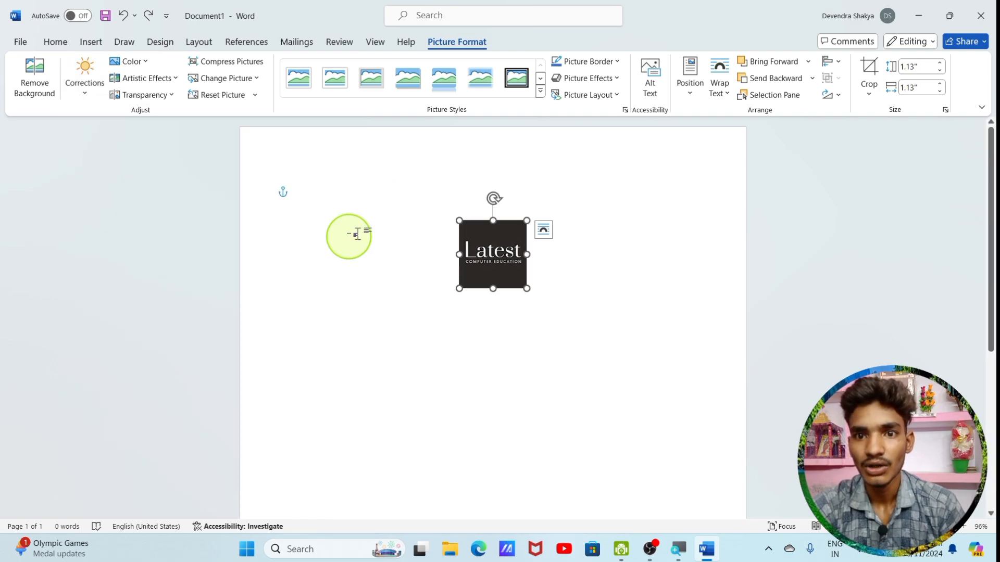
Recolor the logo picture with the dark green accent variation
click(143, 65)
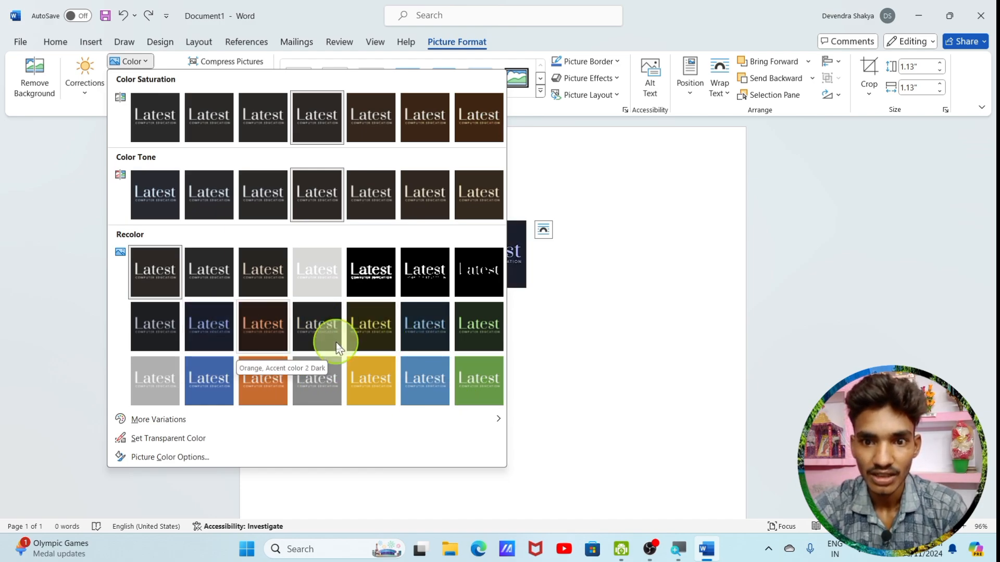
click(463, 333)
click(387, 330)
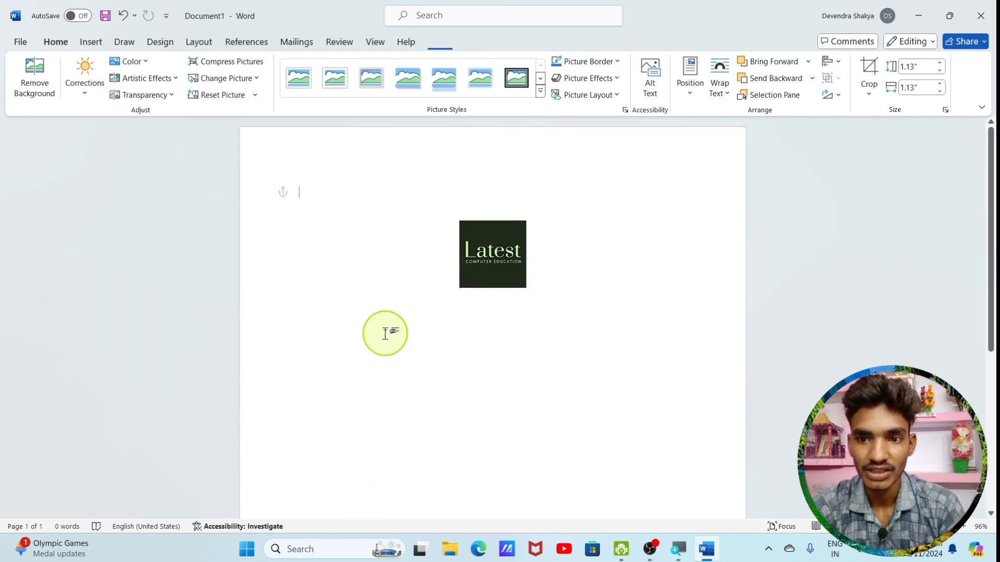
Apply the Plastic Wrap artistic effect to the recolored logo picture
click(490, 251)
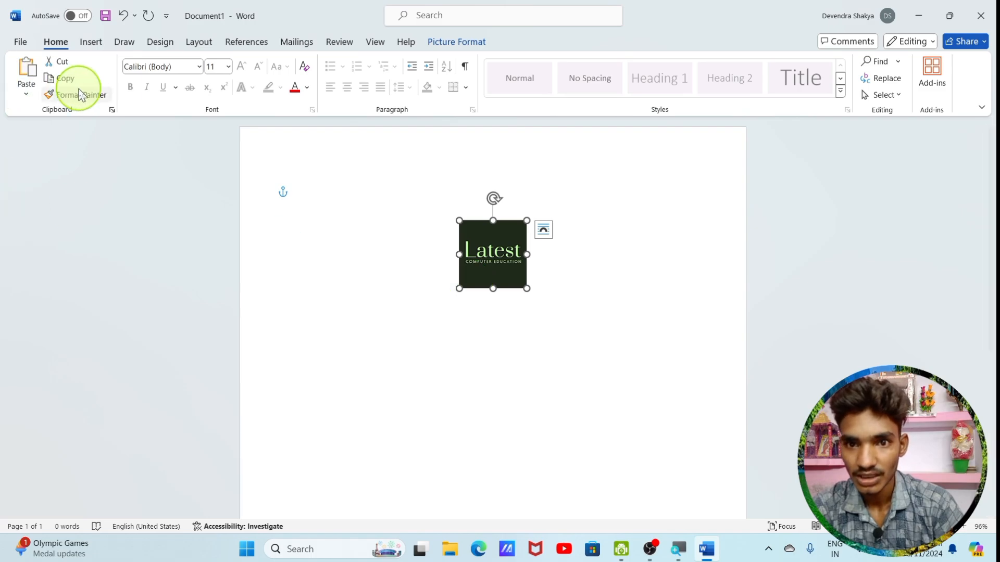
click(91, 41)
click(440, 46)
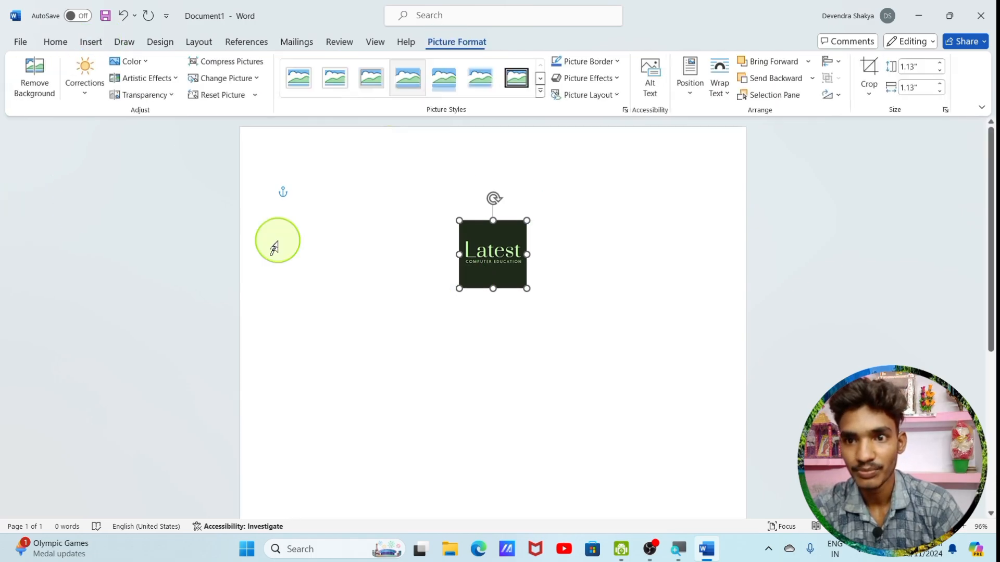
click(166, 78)
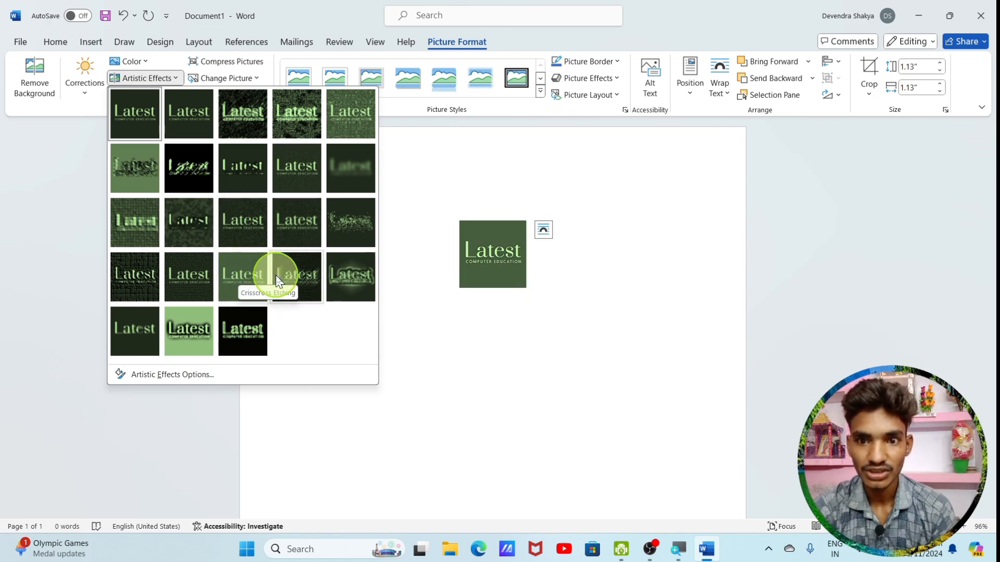
click(346, 283)
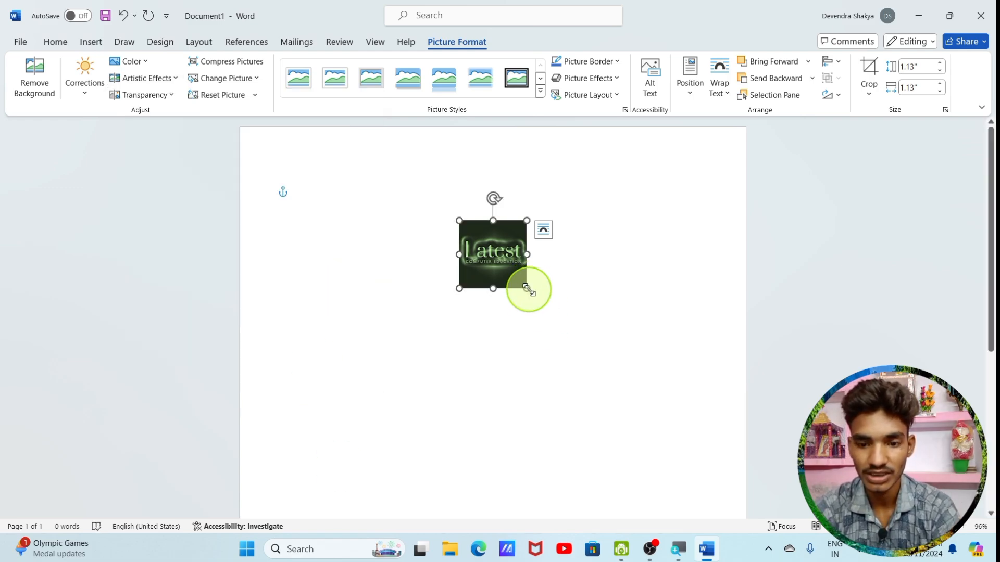
Enlarge the logo picture to about 2.93" by 2.93" and move it slightly up and toward the page's centre
drag(527, 288, 635, 397)
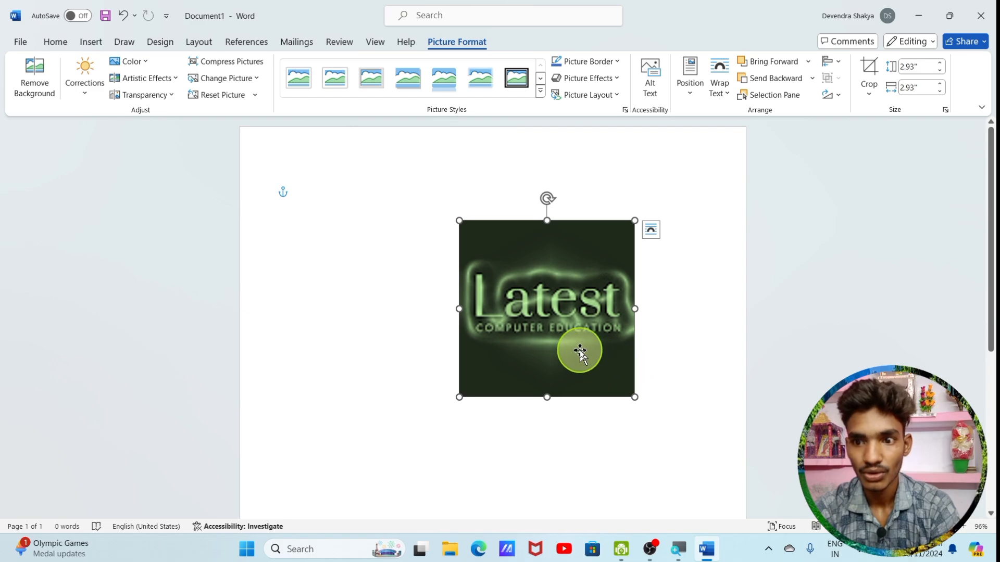
drag(579, 351, 543, 327)
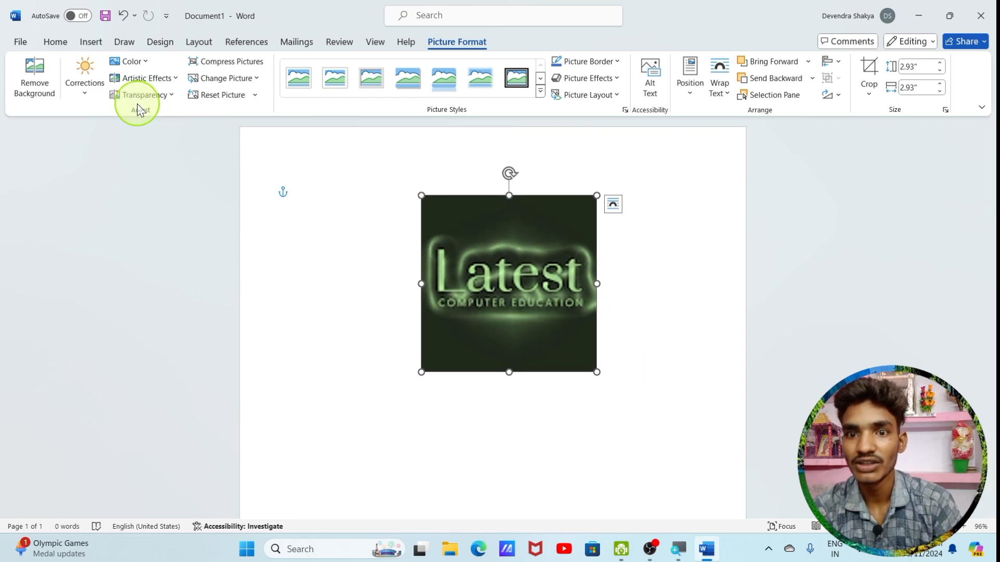
Set the logo picture's transparency to the fully opaque preset
click(164, 100)
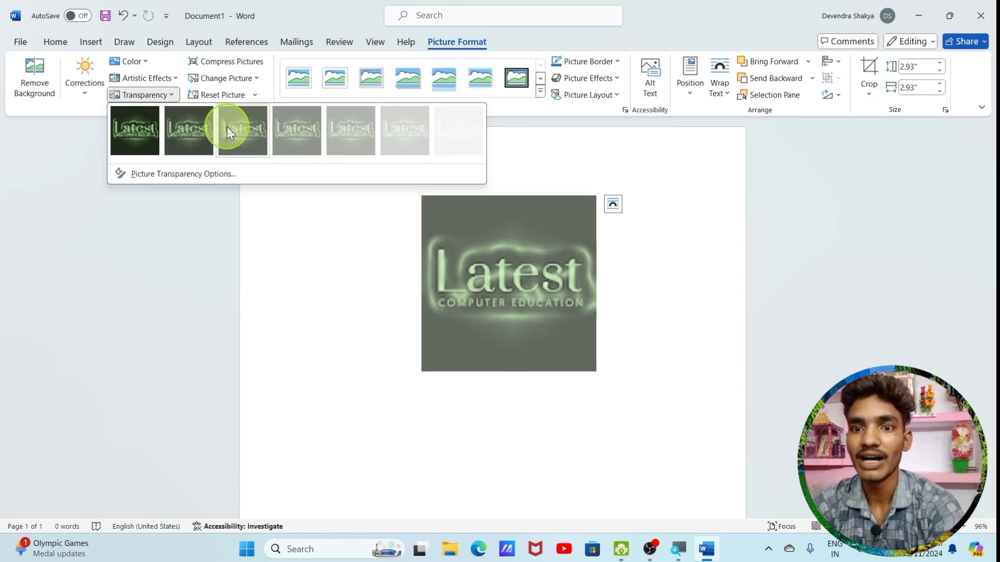
click(132, 142)
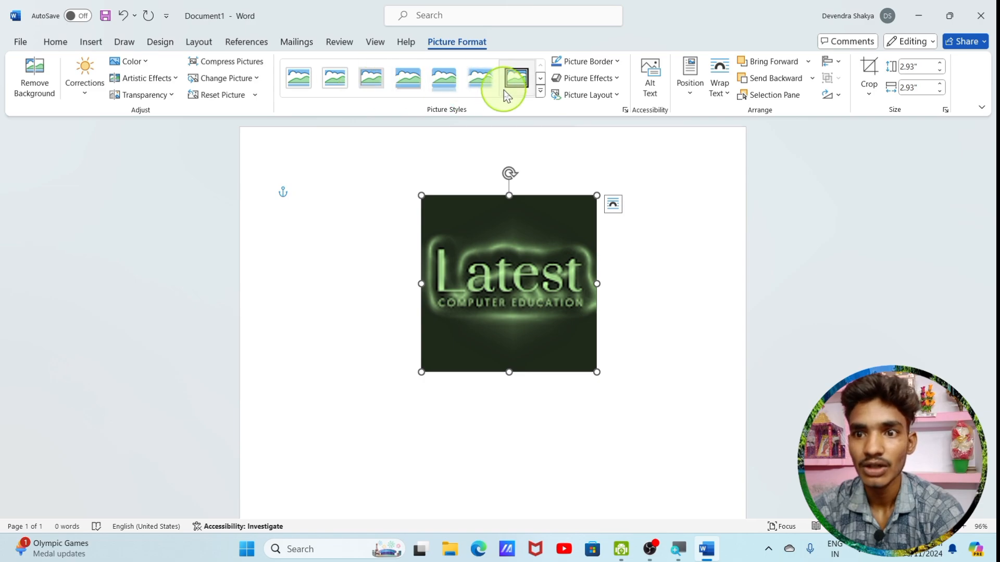
Apply the Simple Frame, White picture style to the logo picture and move it toward the page's right side
click(540, 91)
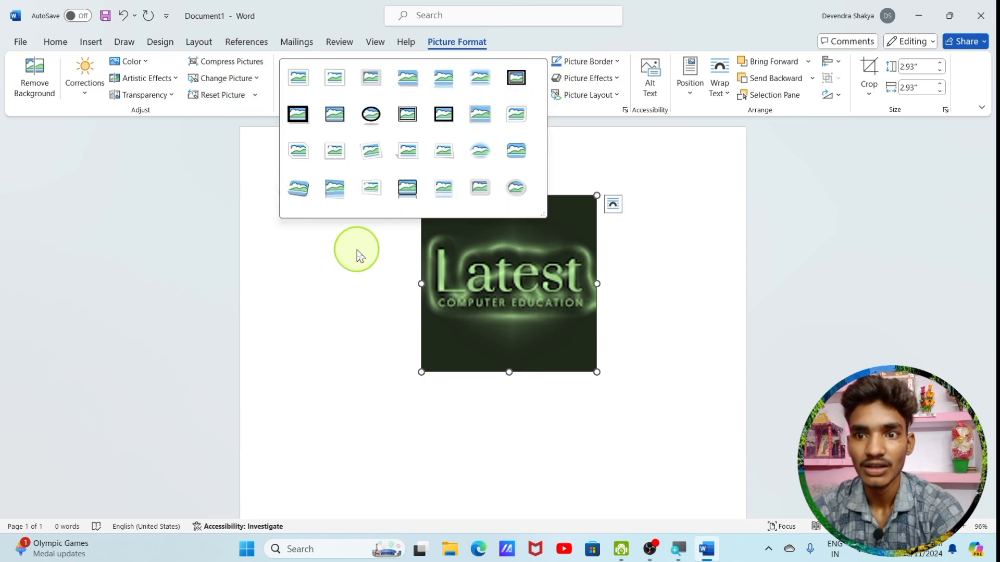
click(292, 93)
drag(480, 328, 531, 308)
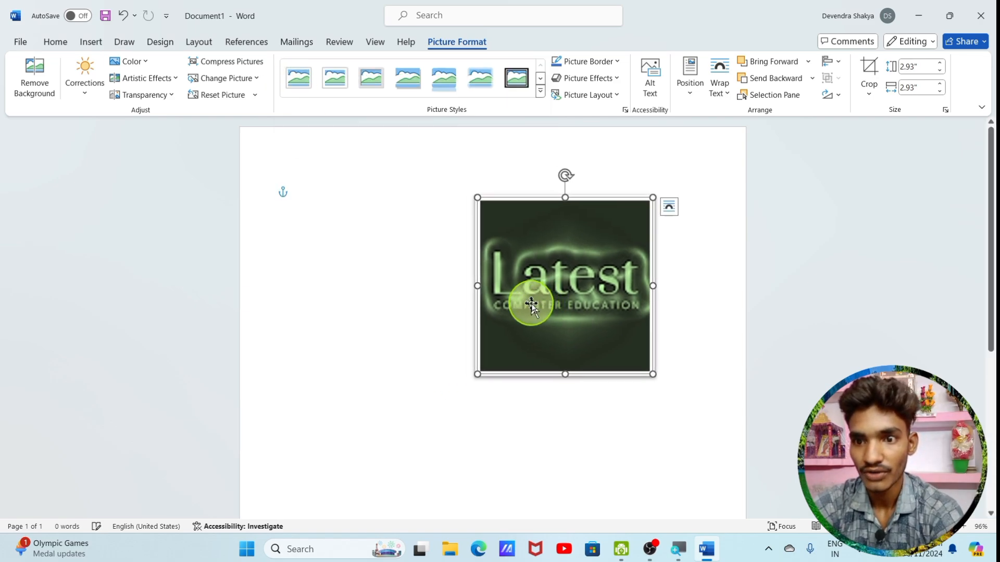
Try the black-edged oval picture style on the logo picture, and replace it with the tilted, rounded-corner bevel style
click(540, 91)
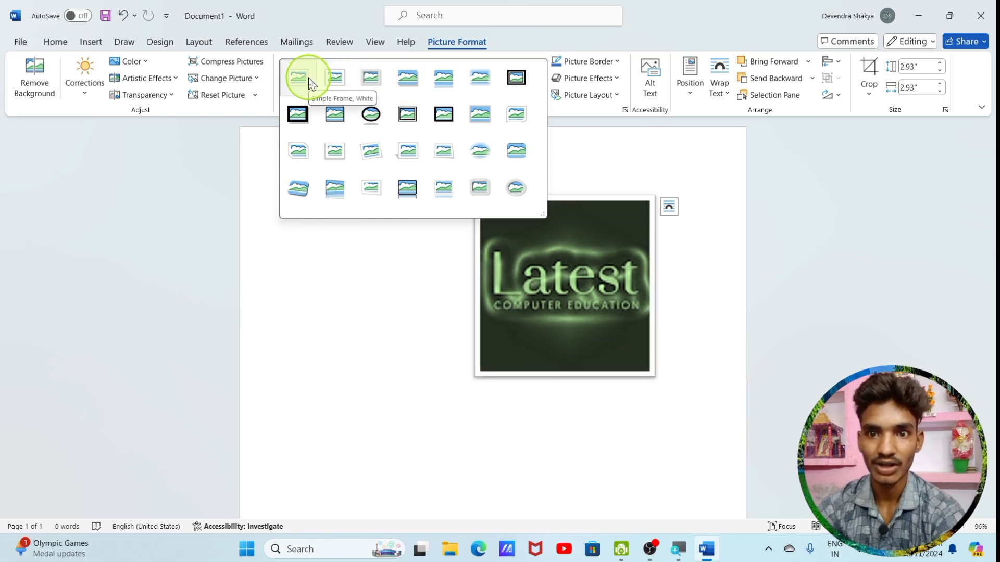
click(372, 117)
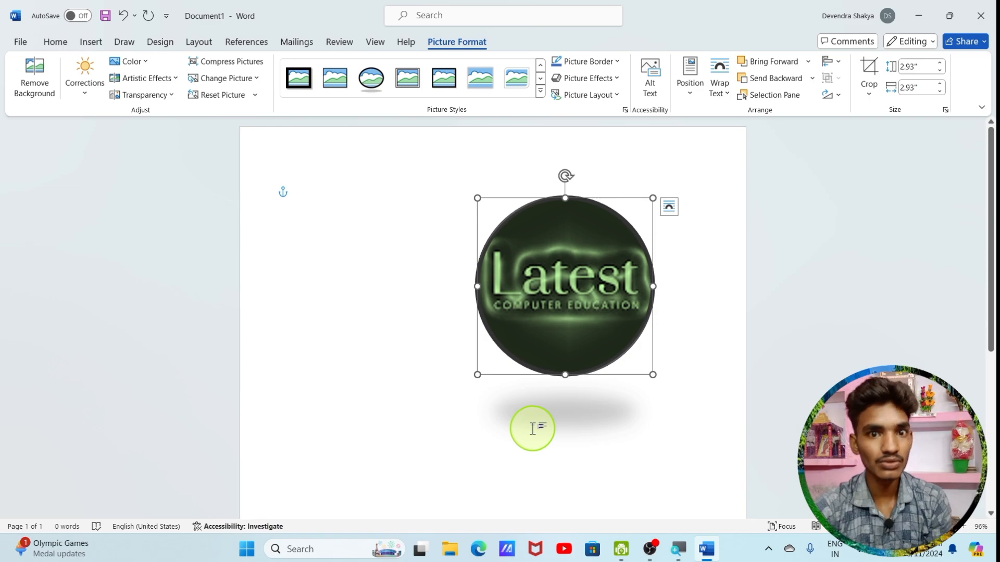
click(540, 92)
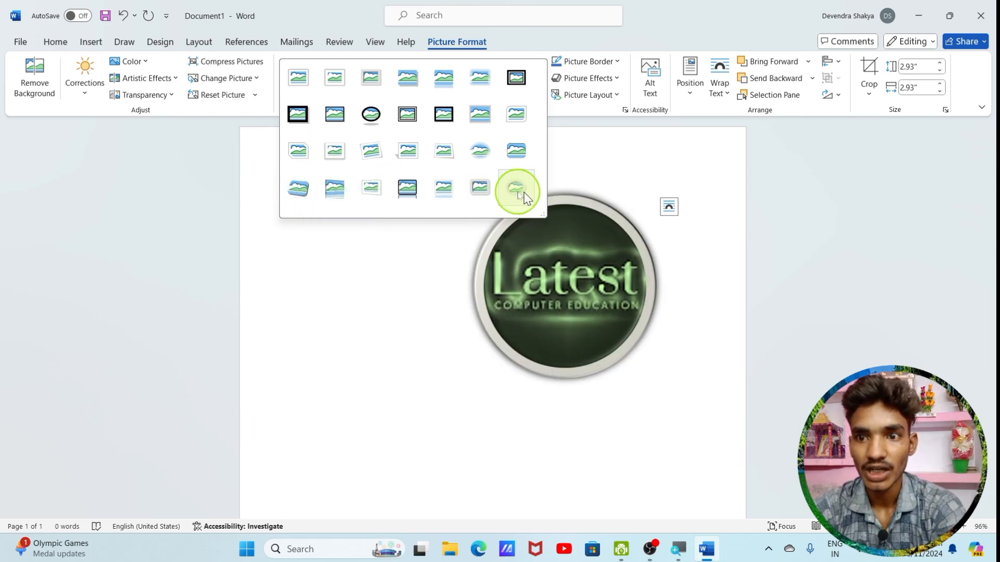
click(308, 202)
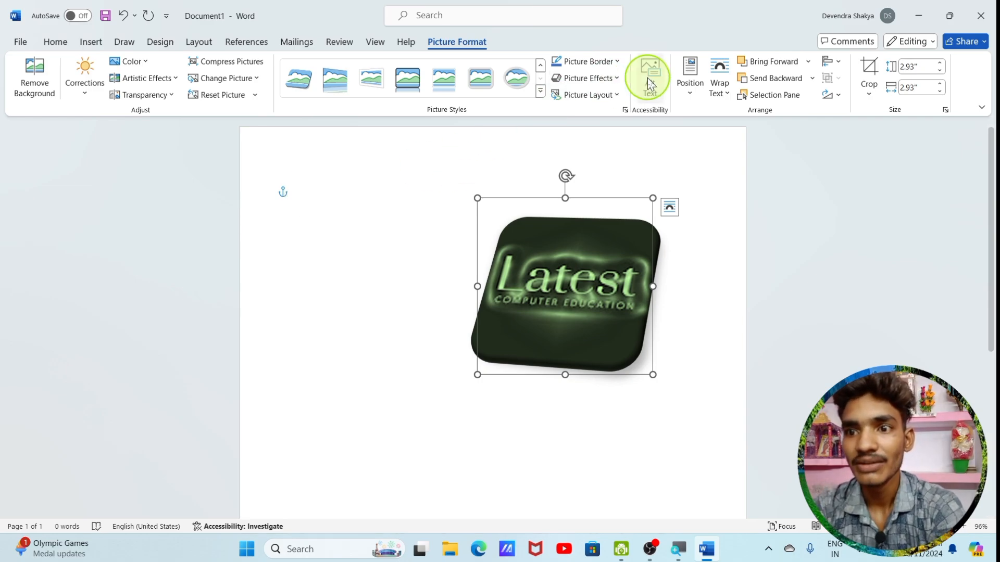
Give the logo picture a standard red border and the last full-height reflection variation
click(620, 62)
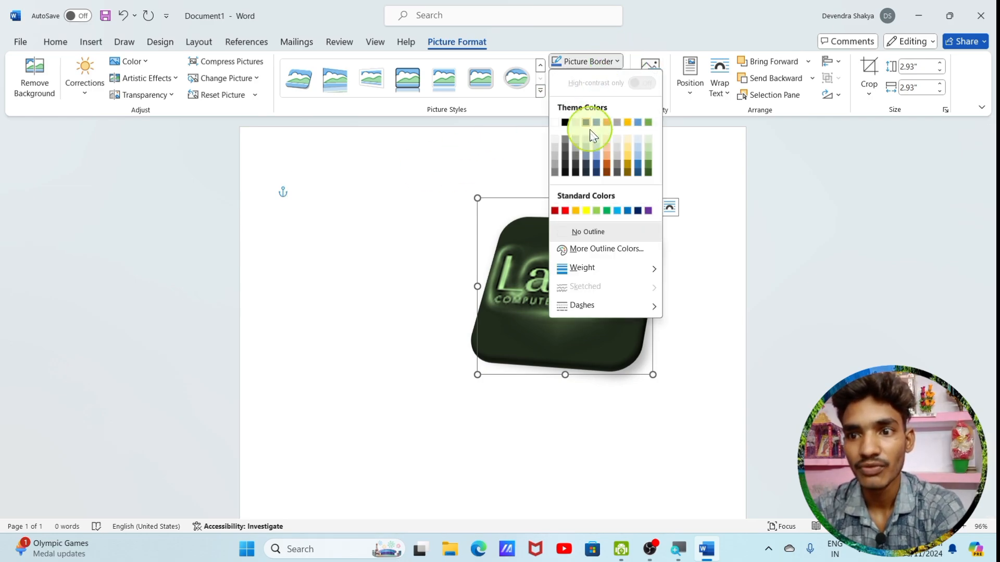
click(565, 210)
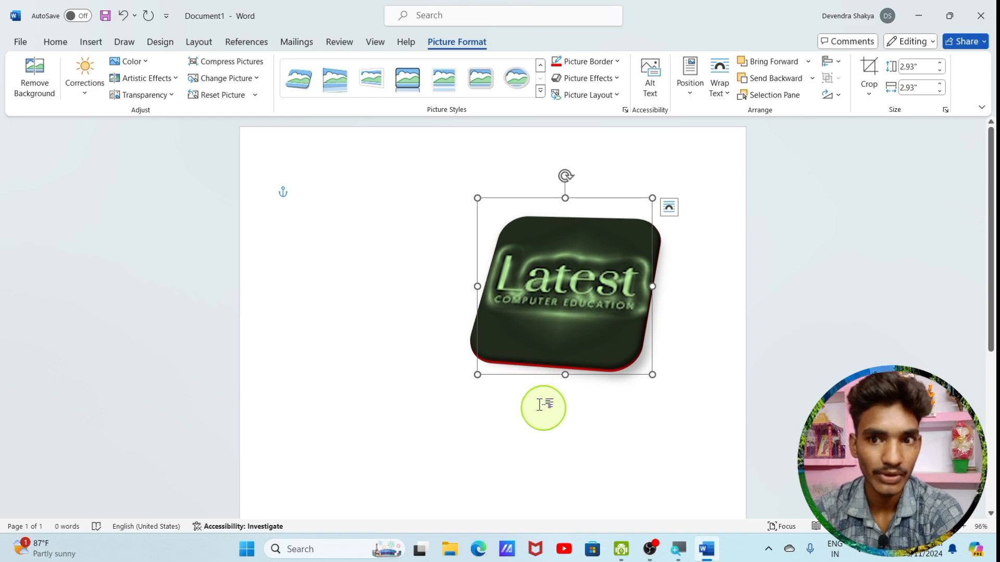
click(586, 78)
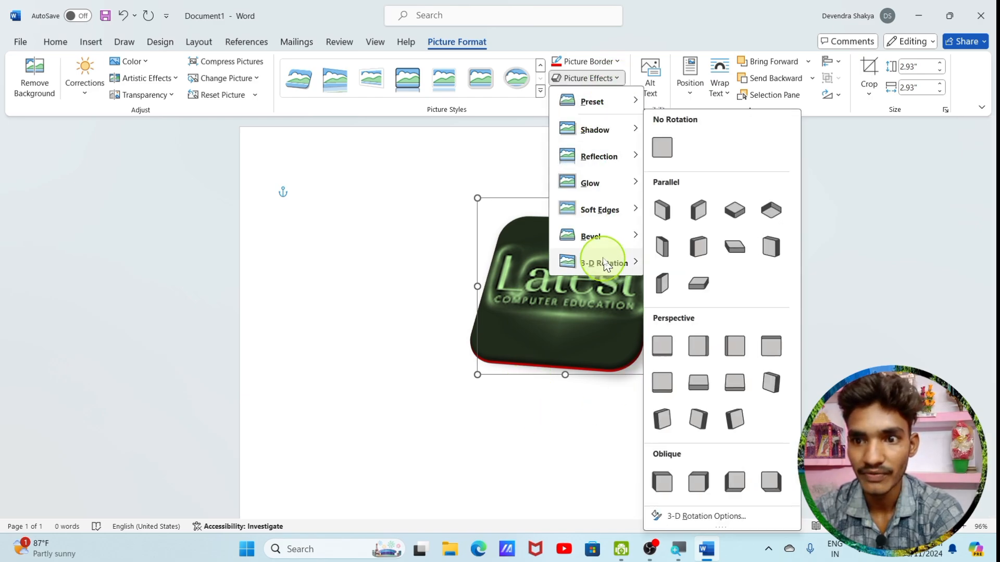
mouse_move(588, 209)
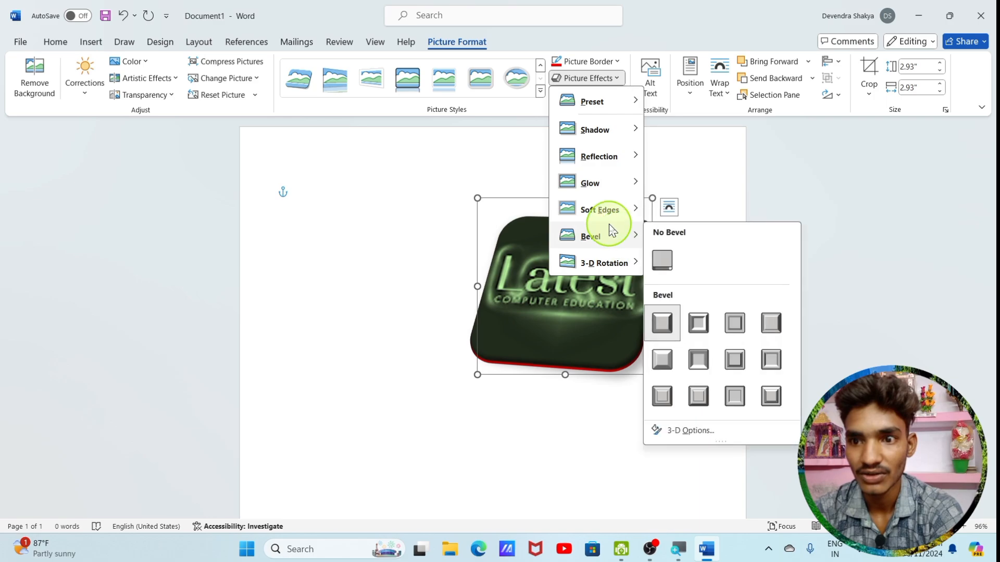
mouse_move(613, 152)
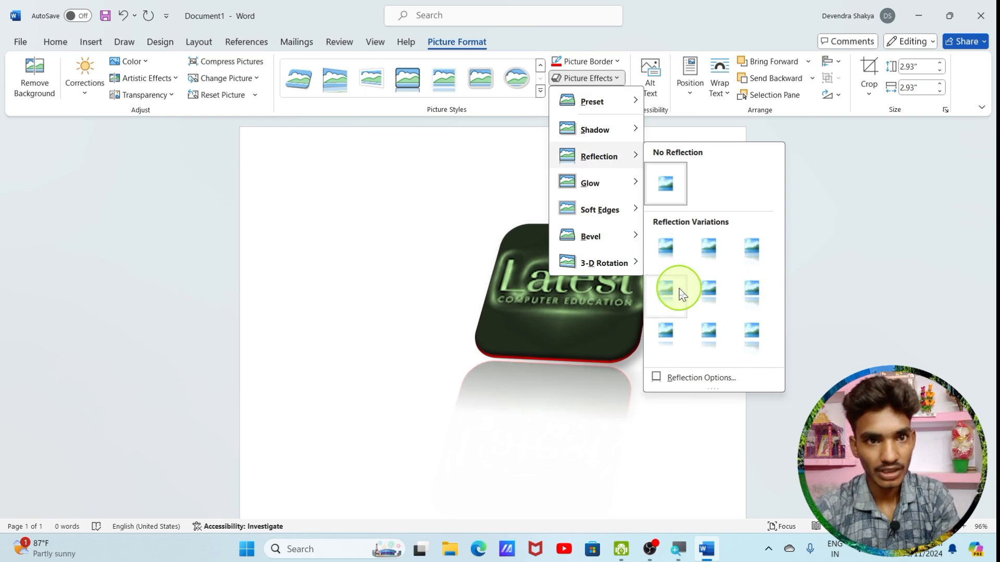
click(748, 348)
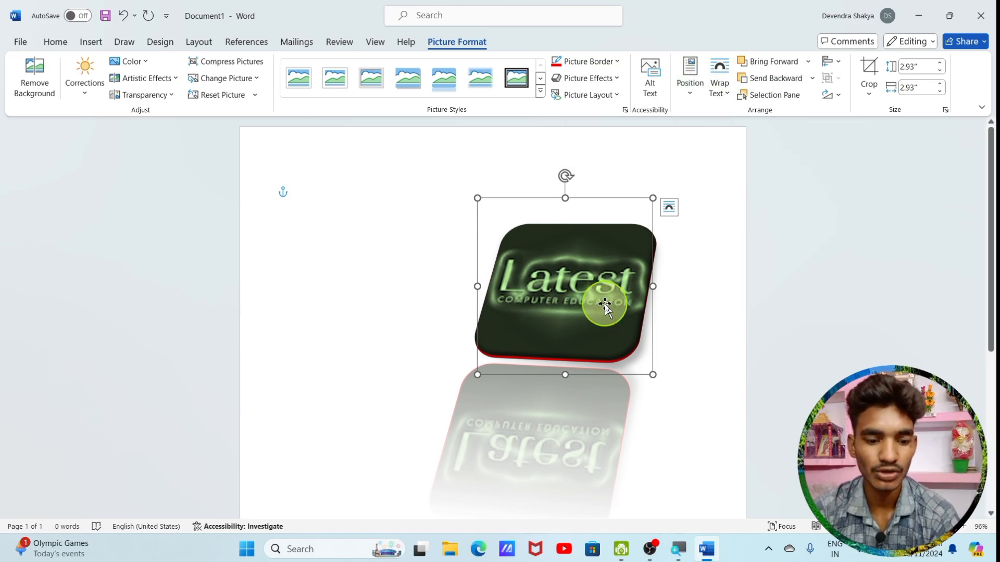
Duplicate the logo picture and move the copy to the left so that it partly overlaps the original
key(ctrl+d)
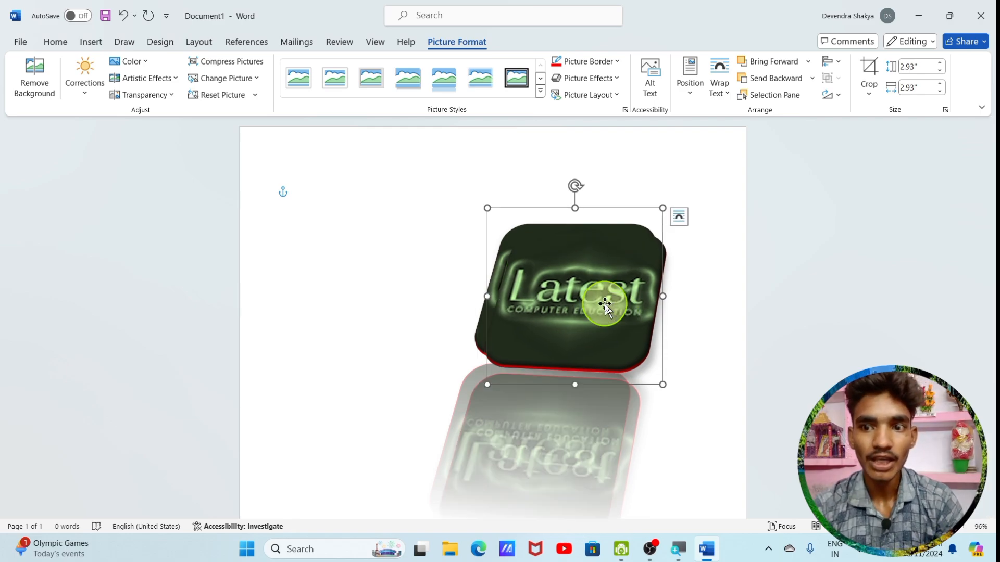
drag(605, 305, 507, 316)
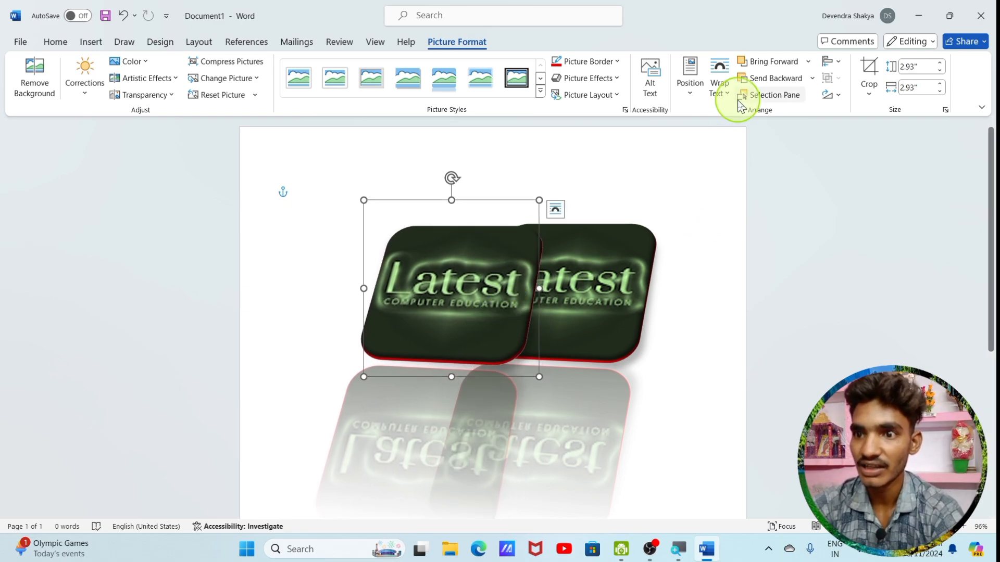
Alternate the copied logo's stacking order between behind and in front of the original, ending with the copy in front
click(767, 79)
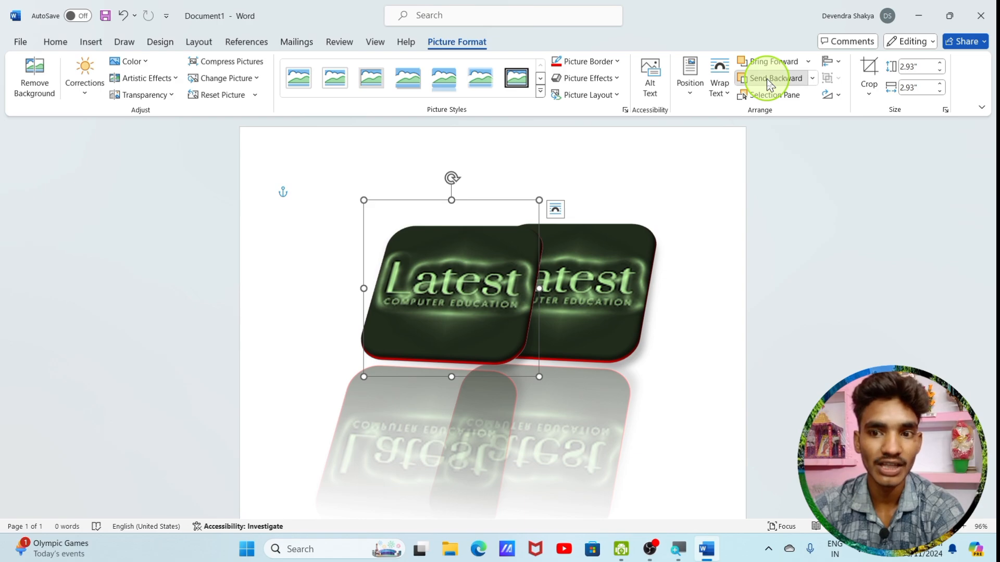
click(769, 63)
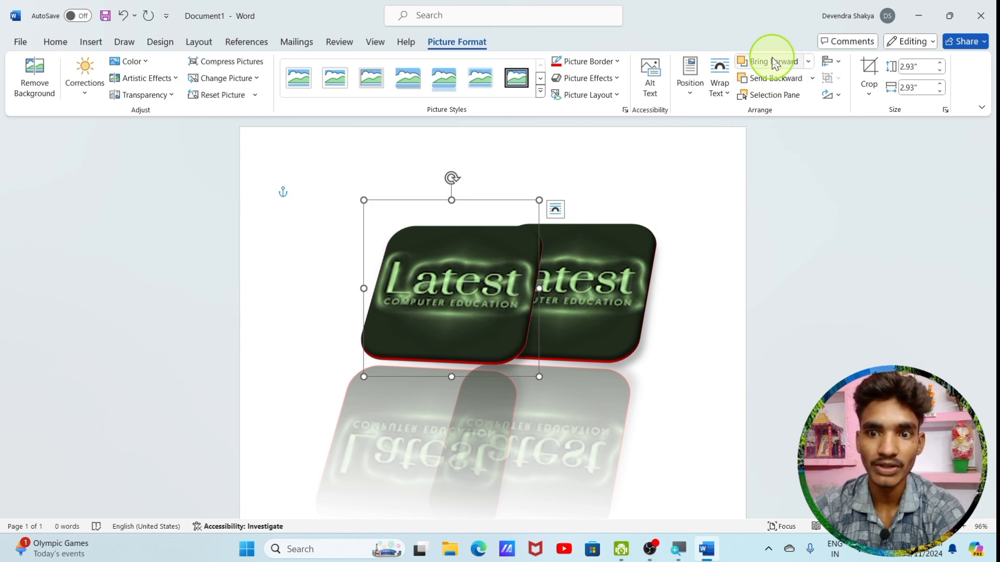
click(775, 80)
click(767, 64)
click(766, 79)
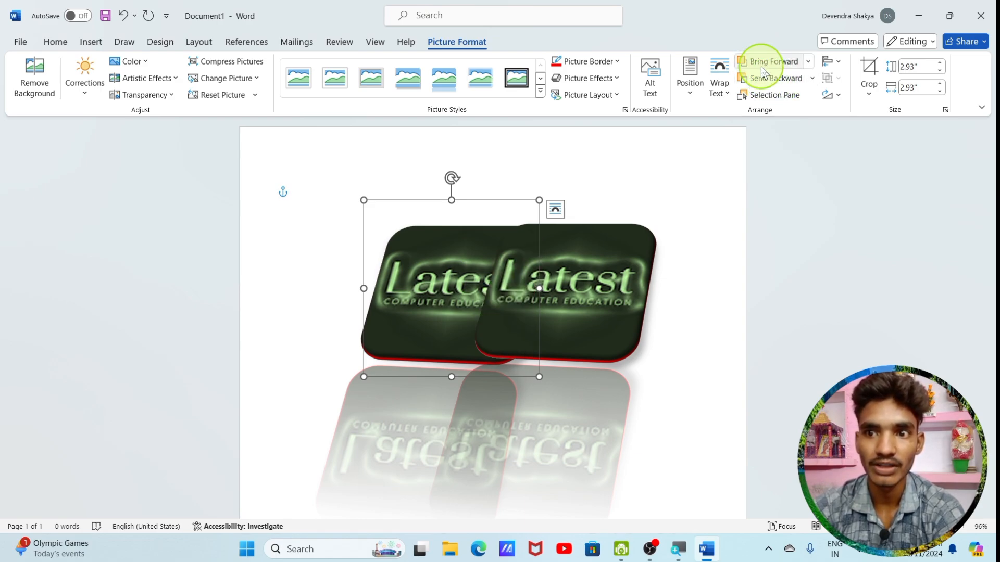
click(763, 64)
click(761, 80)
click(757, 64)
click(764, 80)
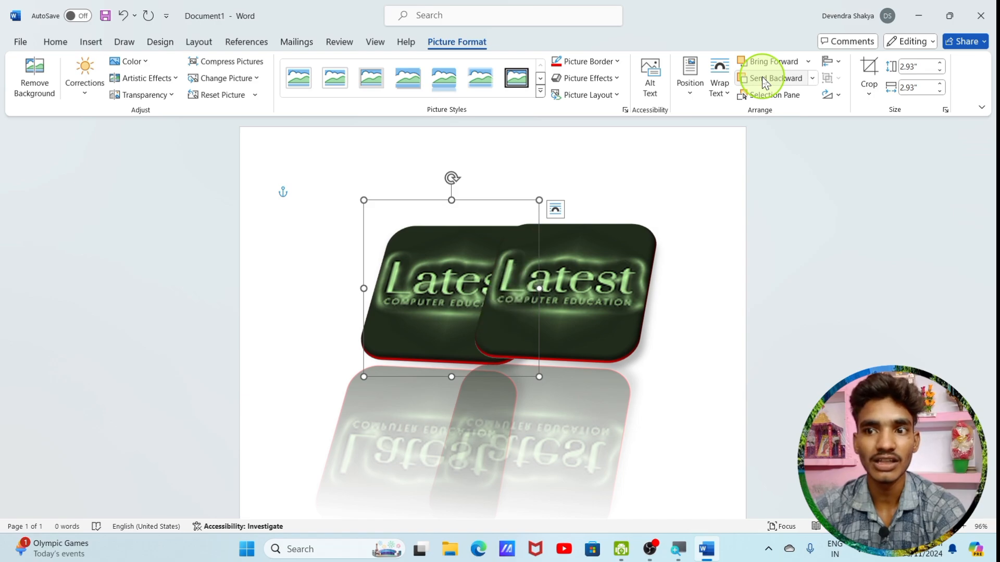
click(765, 63)
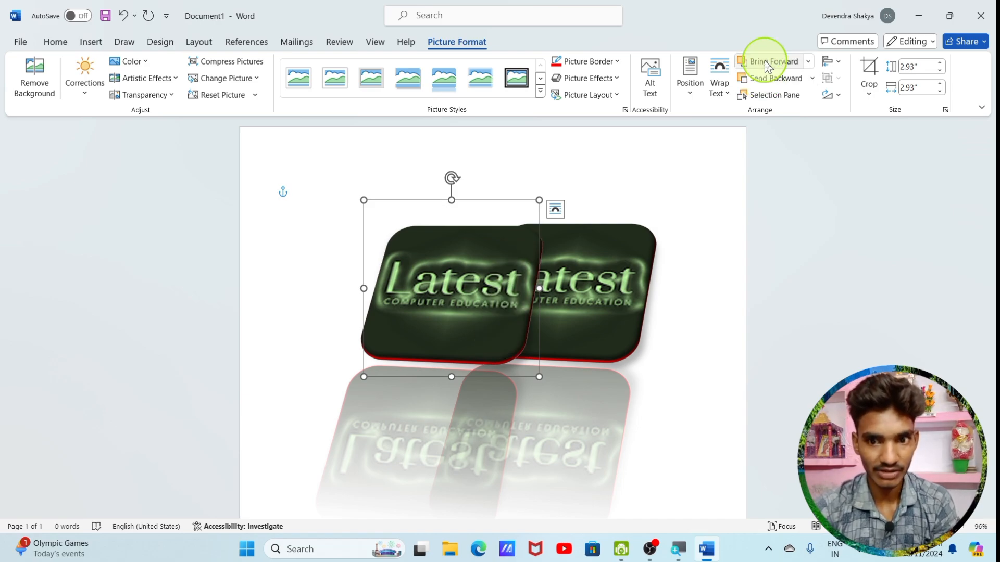
Hide and show the front logo picture from the list of document objects, and close that list
click(775, 99)
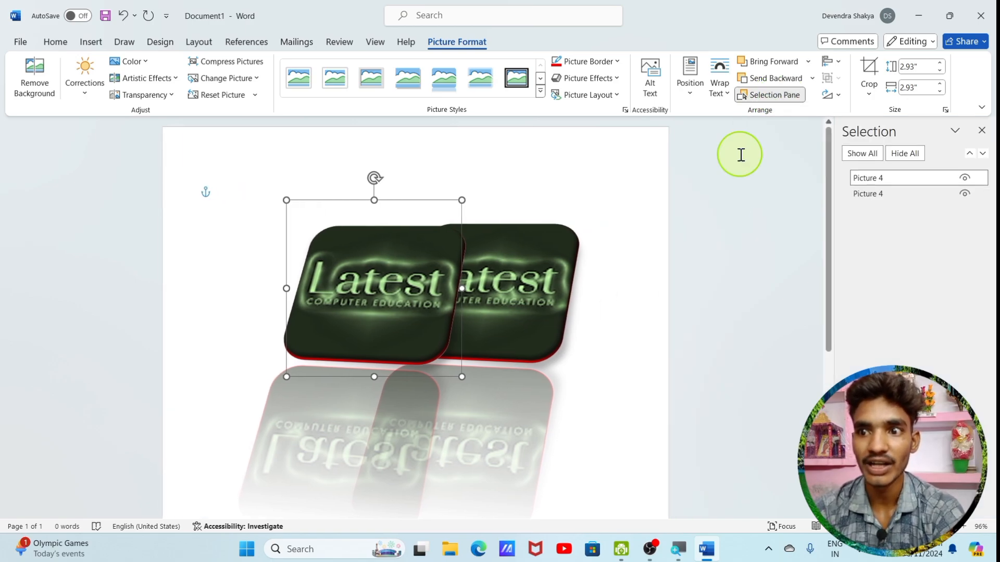
click(963, 178)
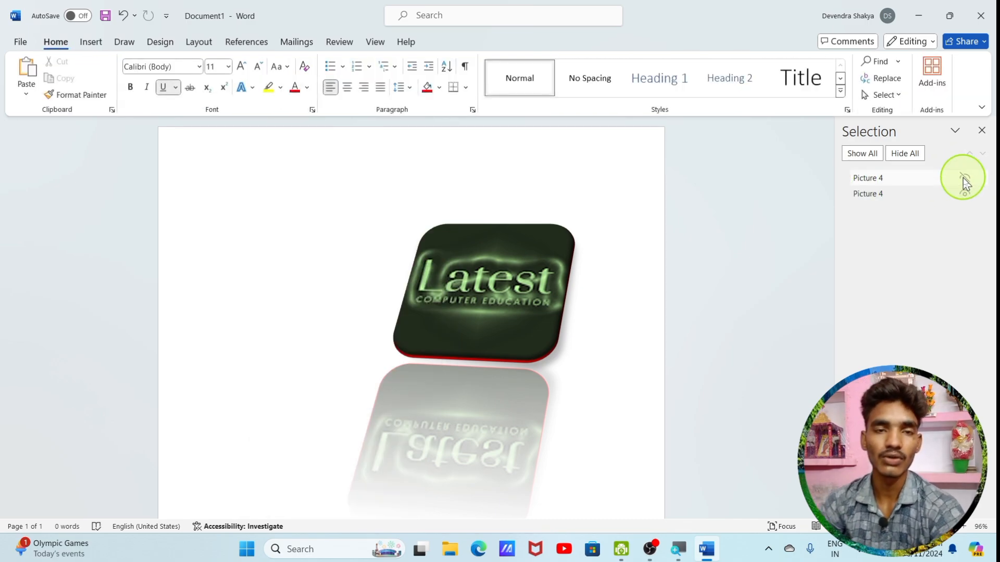
click(963, 178)
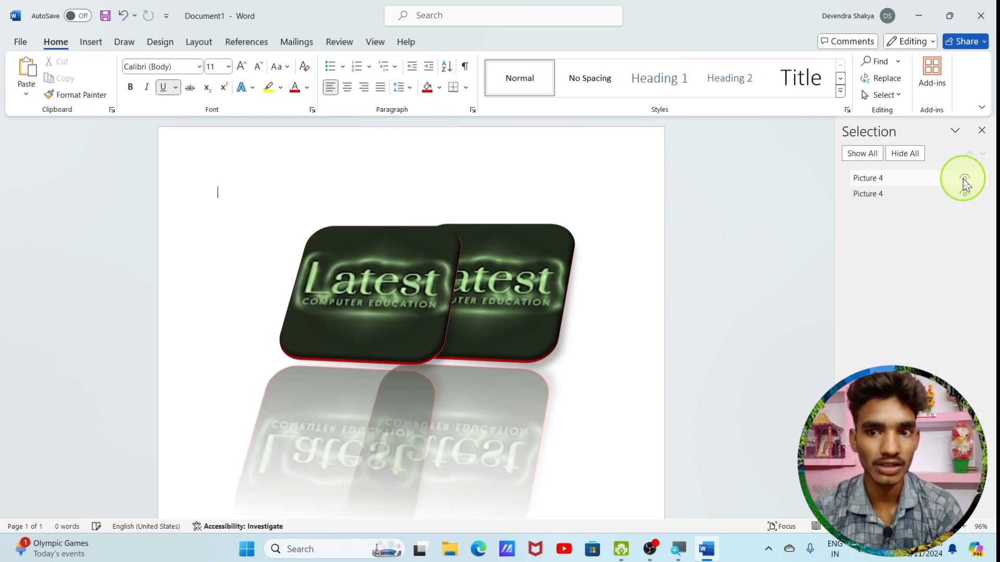
click(982, 130)
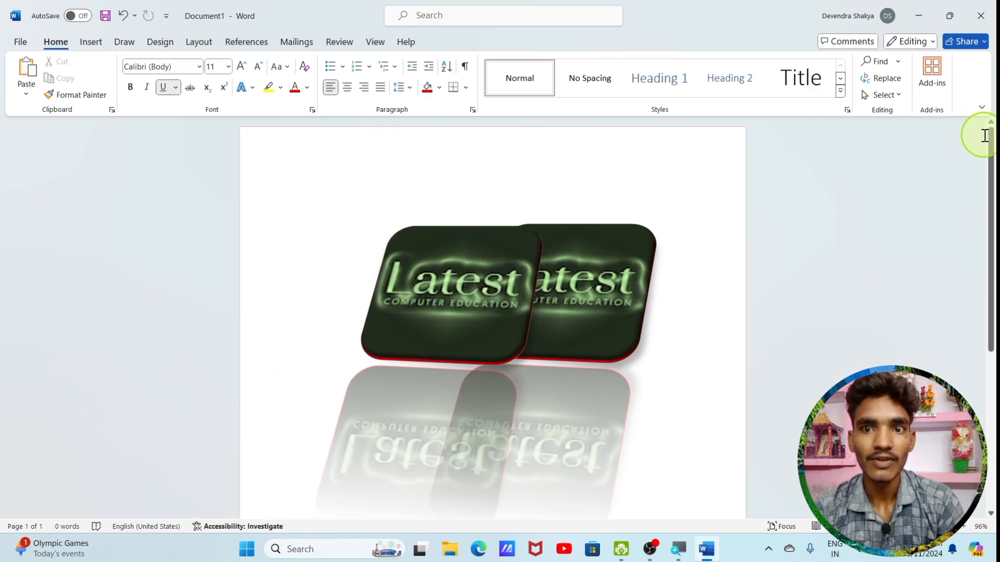
Select both logo pictures and delete them from the page
click(90, 42)
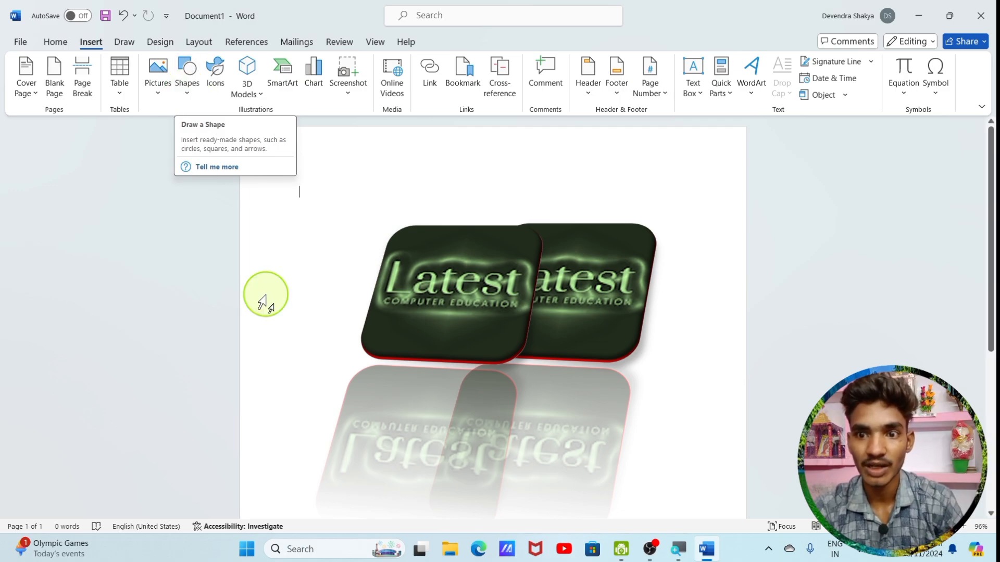
click(448, 311)
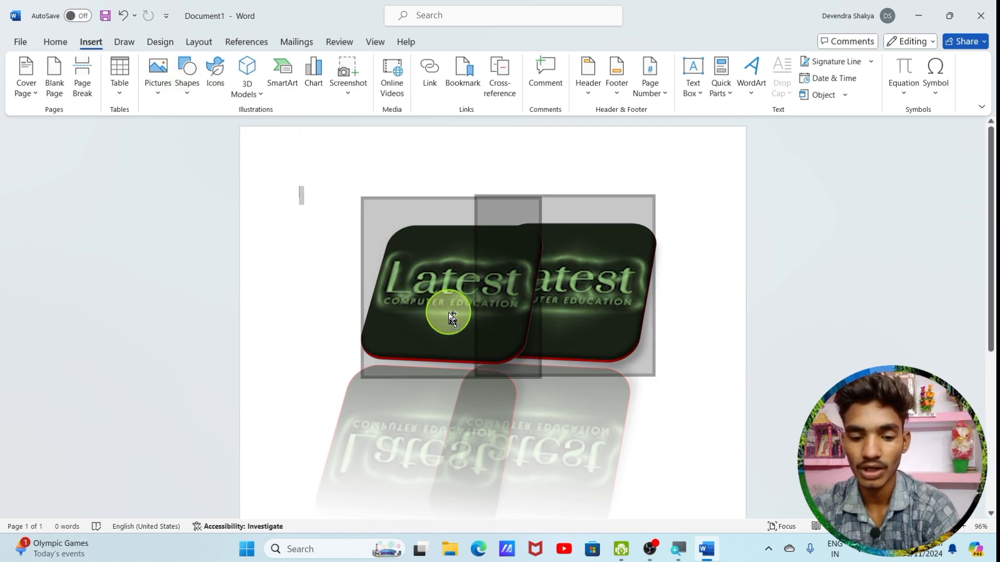
key(Delete)
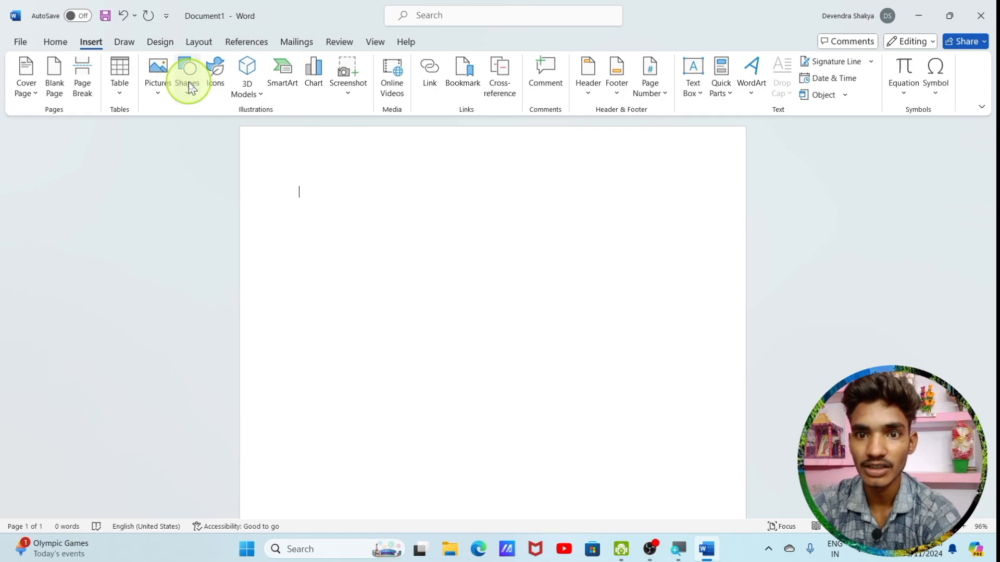
Draw a ring-shaped basic shape about 3.14" high and 3.13" wide near the top centre of the page
click(185, 78)
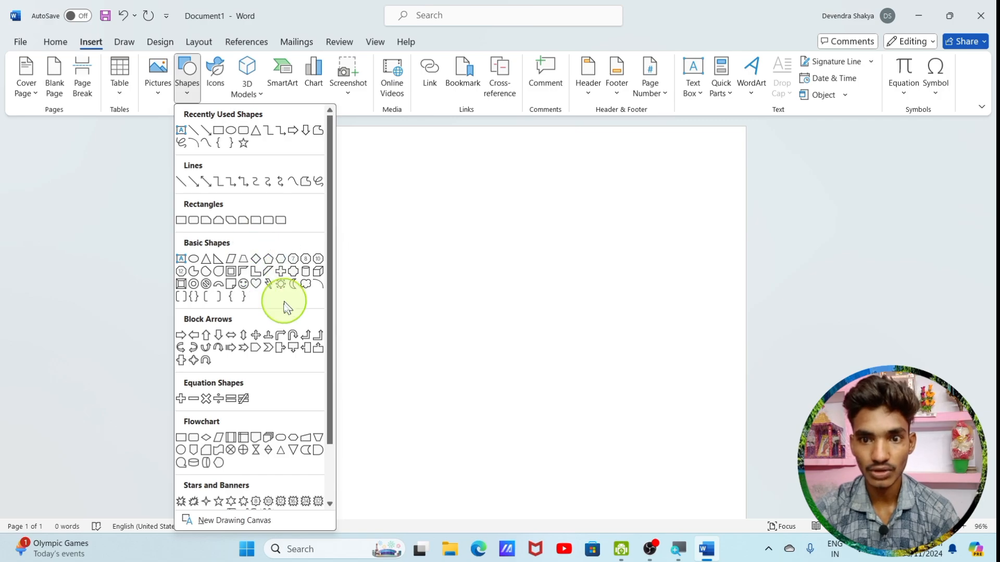
scroll(284, 310, down, 2)
scroll(284, 311, up, 2)
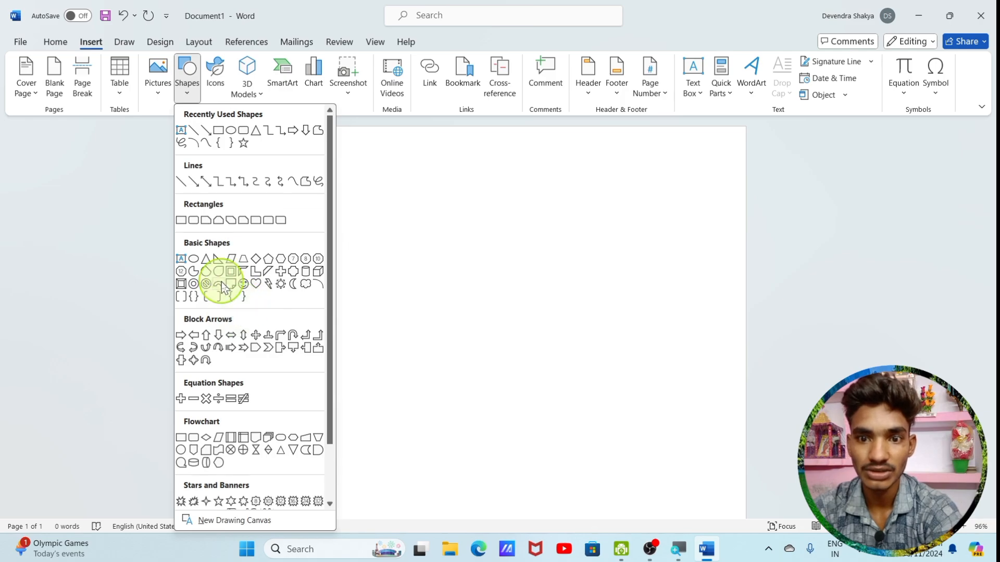
click(194, 284)
drag(373, 163, 561, 353)
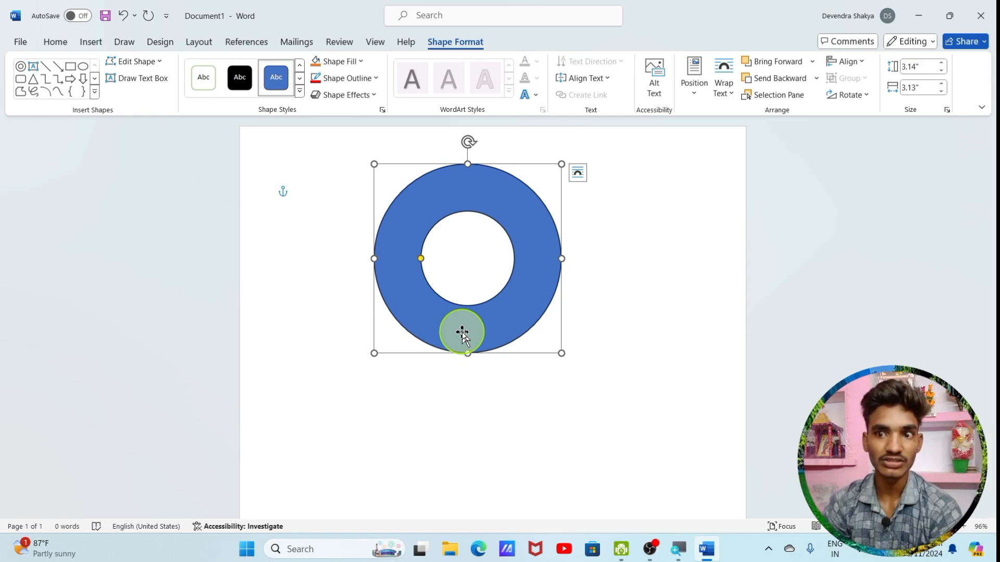
Fill the ring shape with standard red and give it a green outline
click(339, 61)
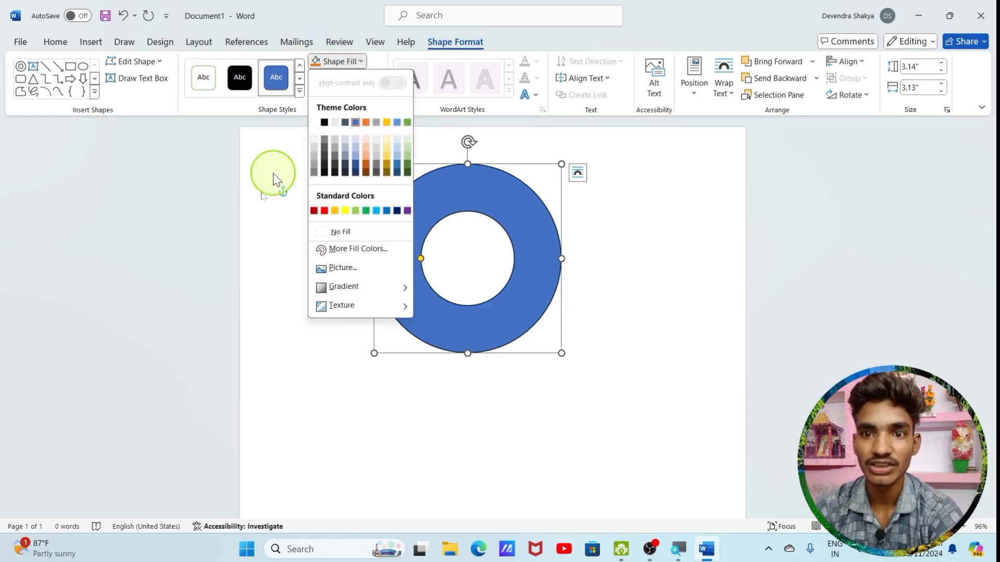
click(324, 209)
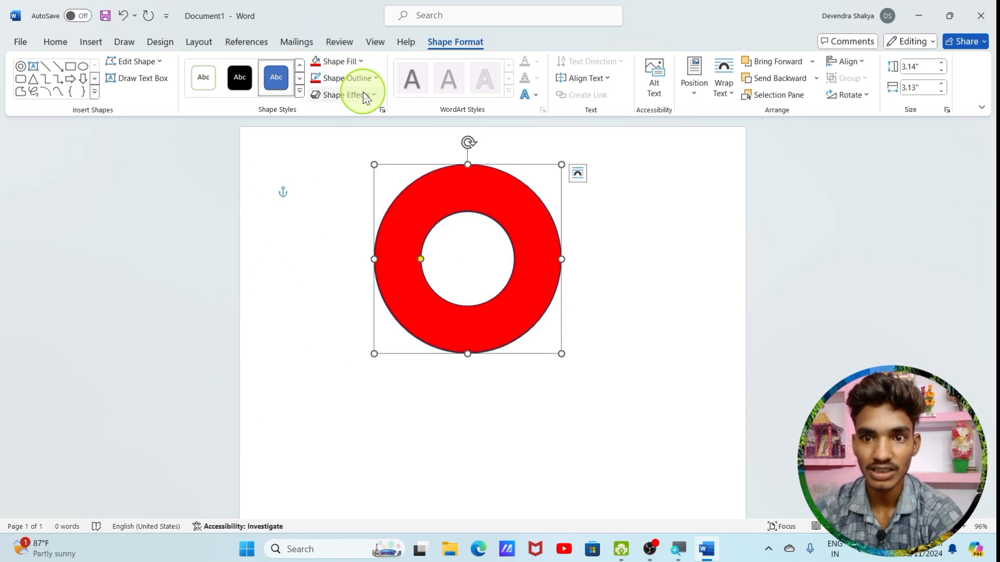
click(346, 78)
click(369, 228)
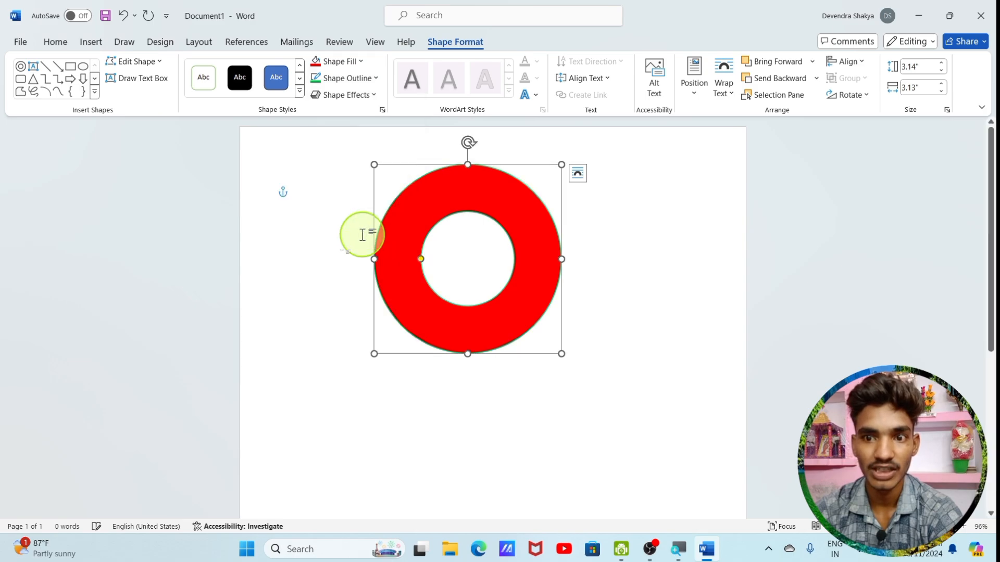
Apply the second outer shadow preset, offset toward the bottom, to the red ring shape
click(356, 95)
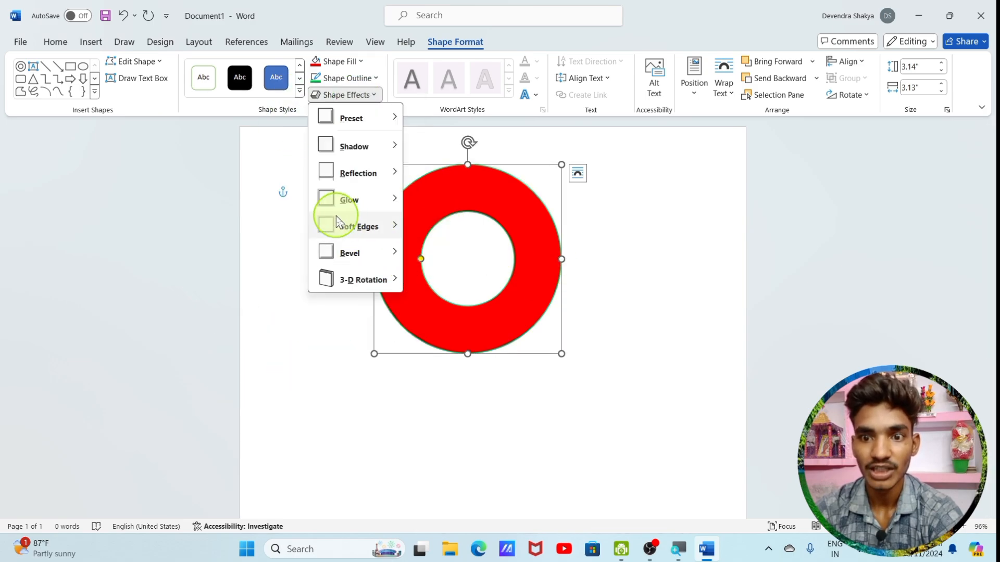
mouse_move(353, 143)
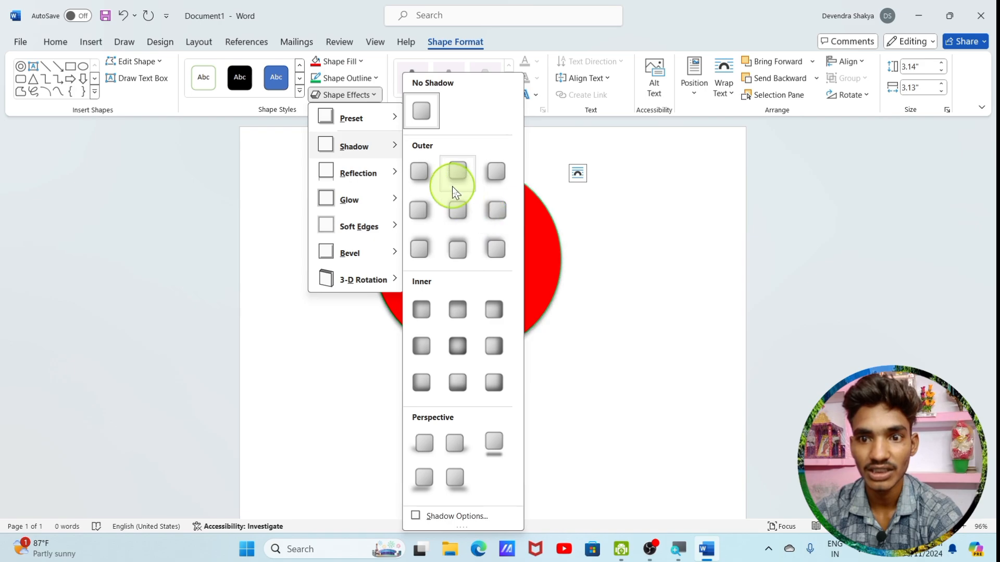
click(458, 171)
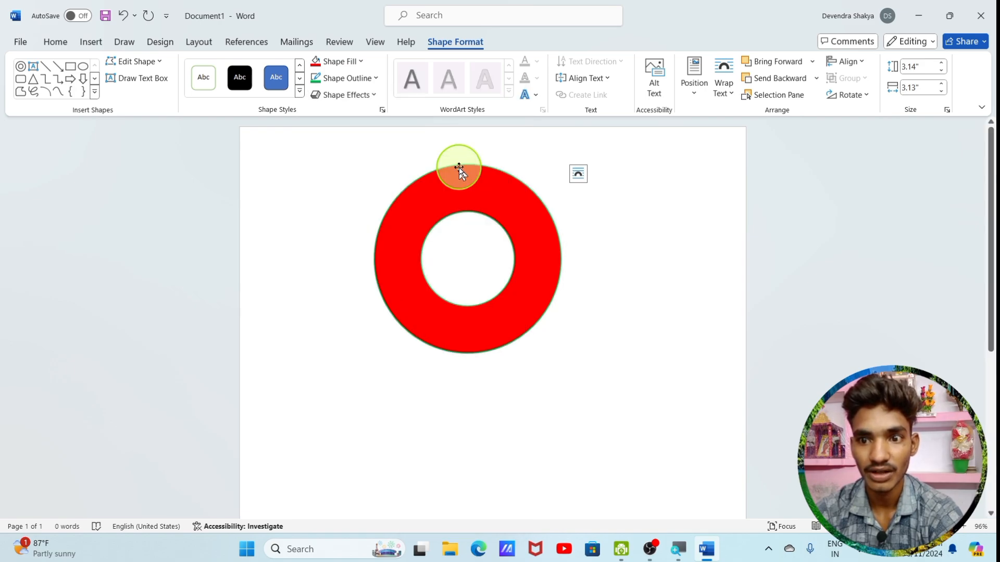
Apply the 18-point green glow variation to the red ring shape
click(368, 83)
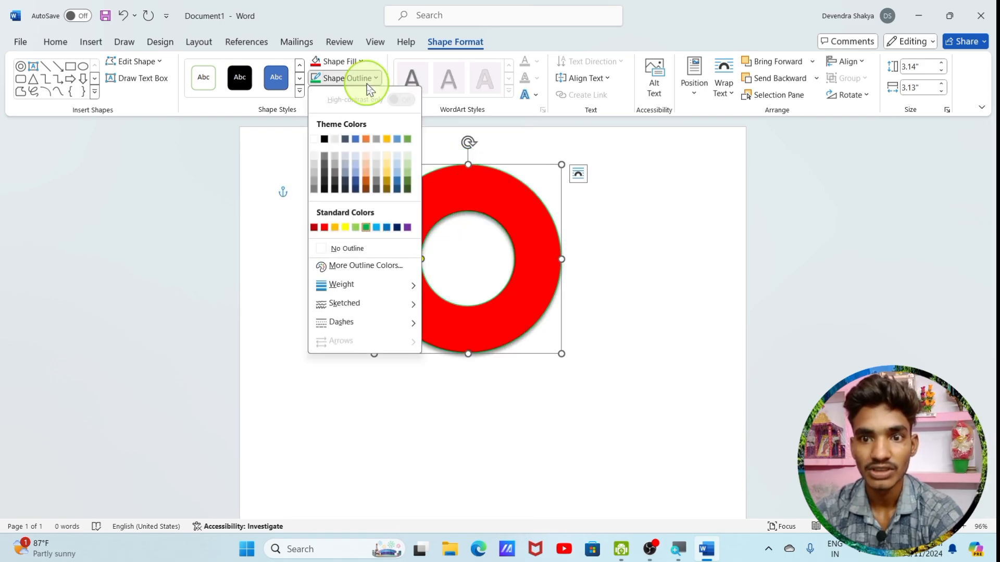
click(252, 273)
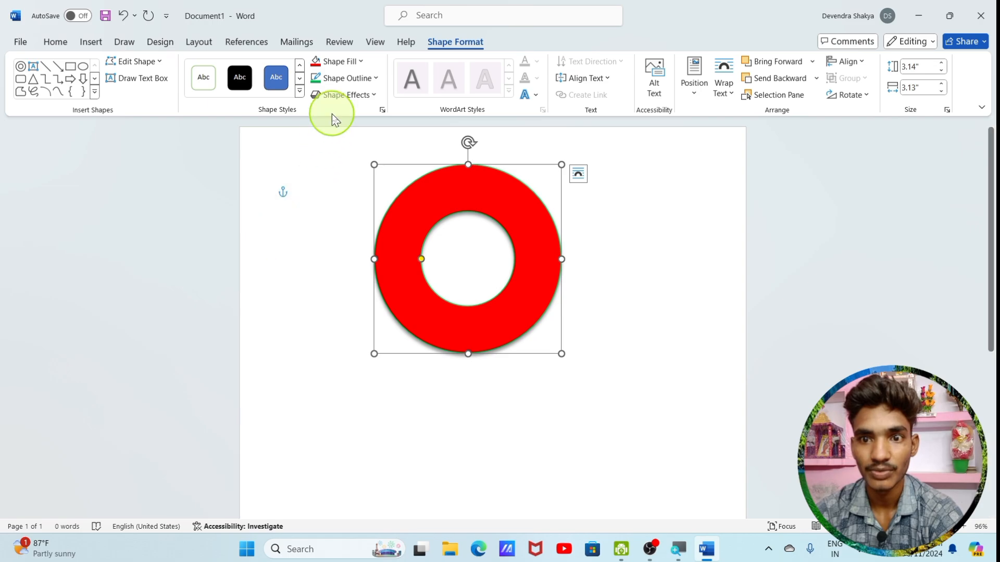
click(341, 95)
mouse_move(342, 204)
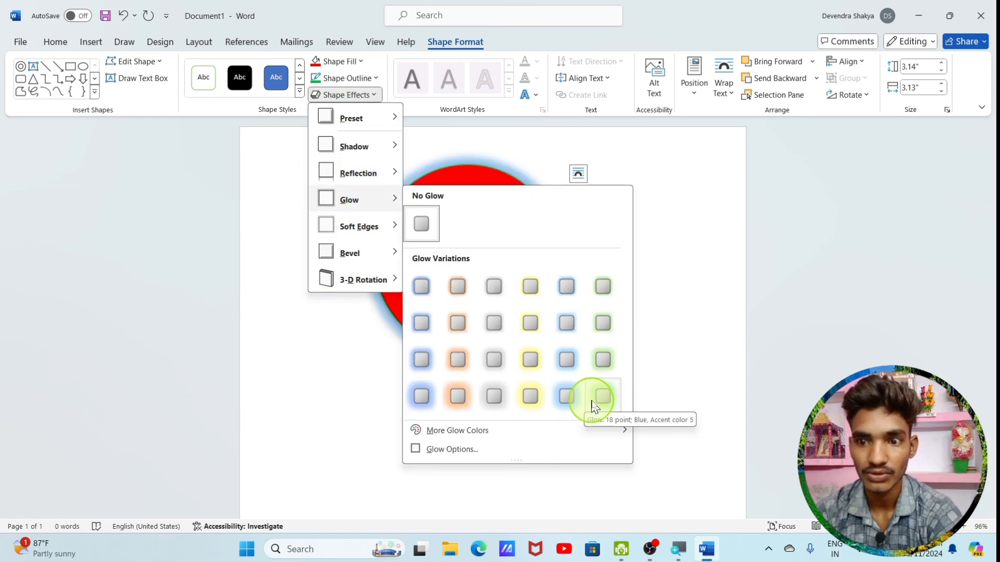
click(601, 398)
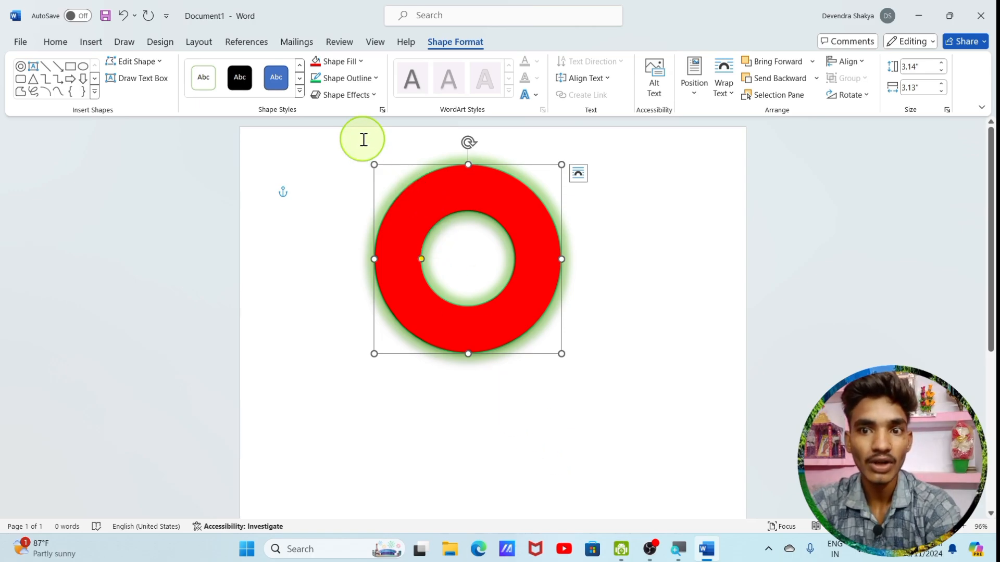
Open the detailed 3-D rotation options for the ring shape
click(357, 94)
click(469, 346)
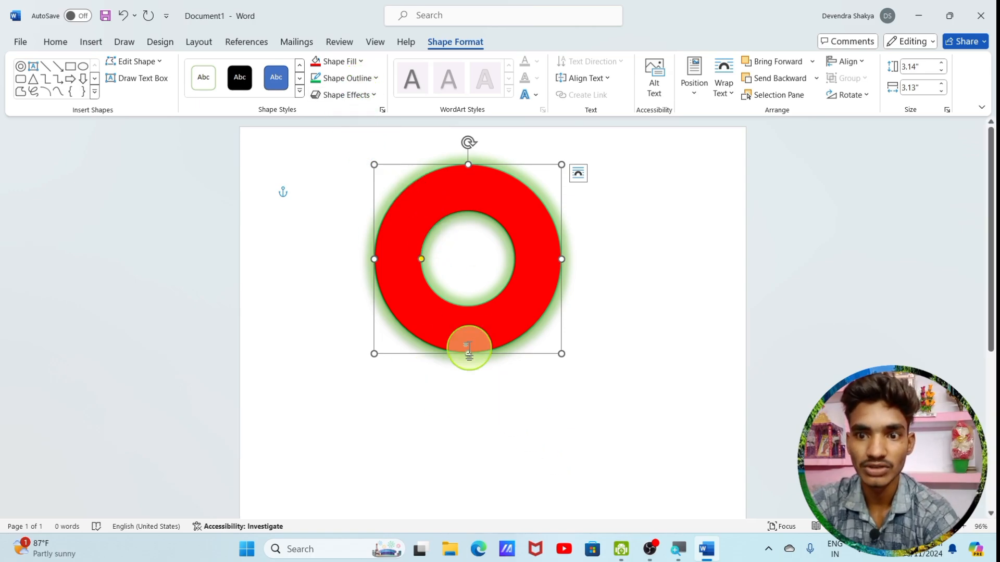
click(373, 96)
mouse_move(336, 264)
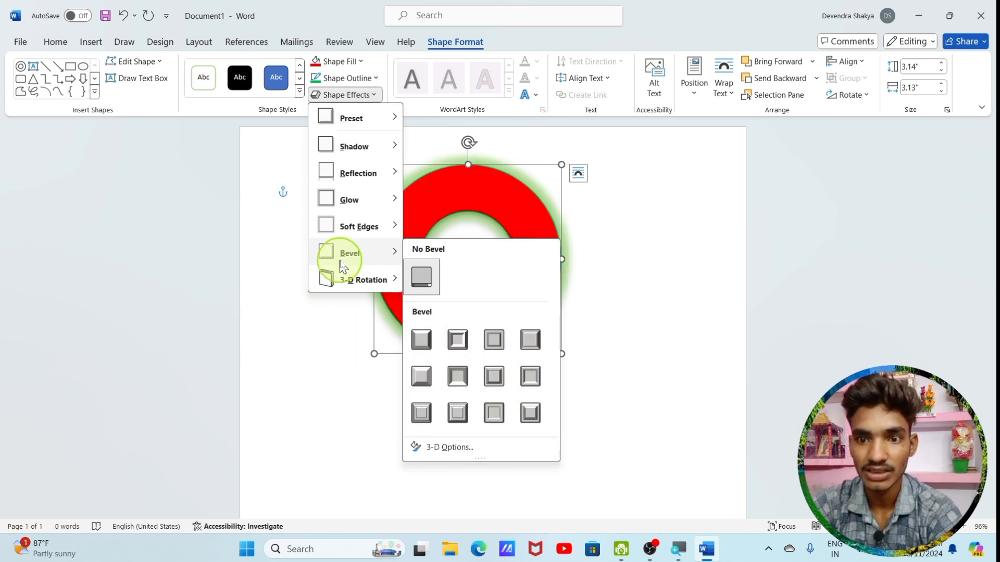
mouse_move(363, 286)
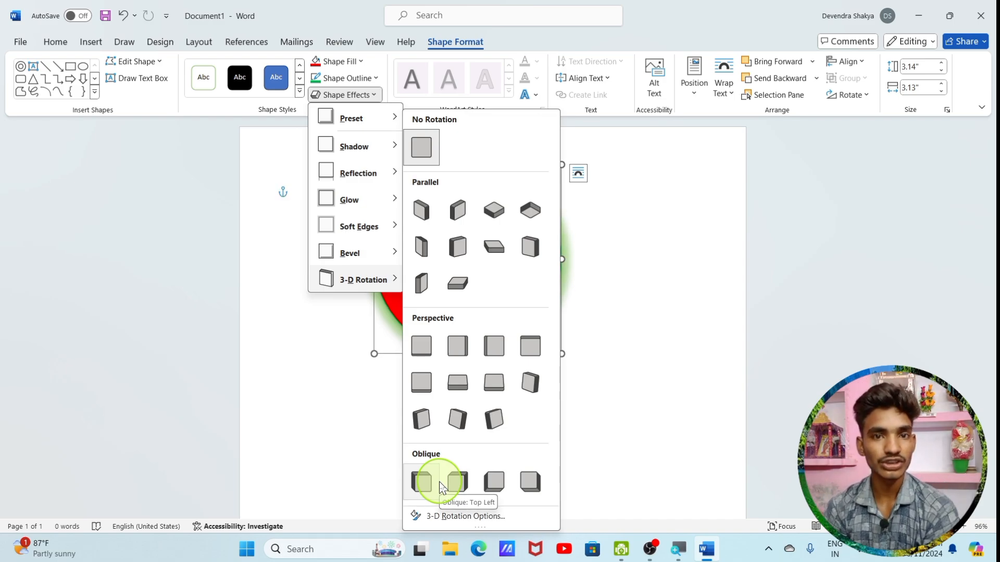
click(432, 516)
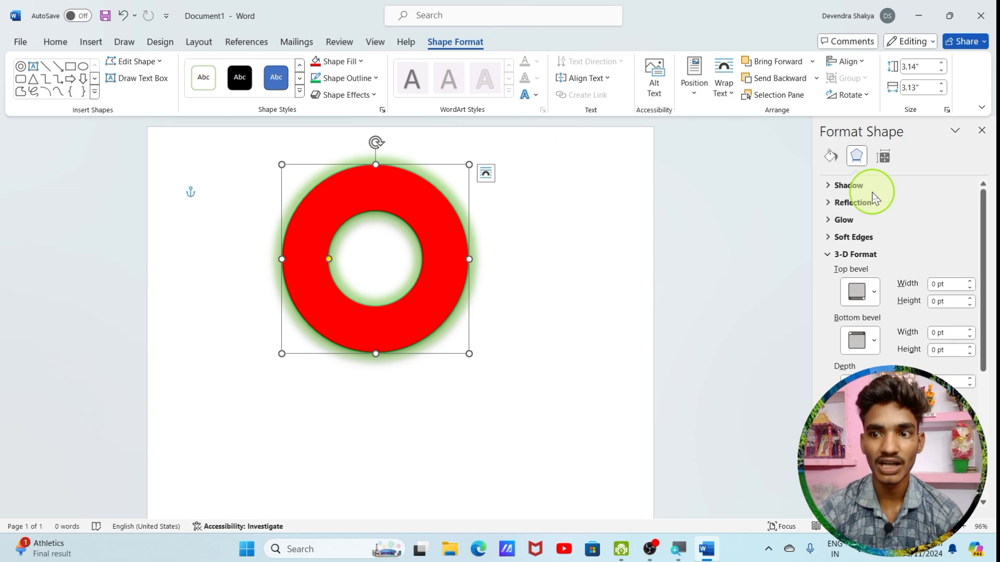
Give the ring top and bottom bevel presets in its 3-D format, each 6 pt wide and 6 pt high
click(856, 256)
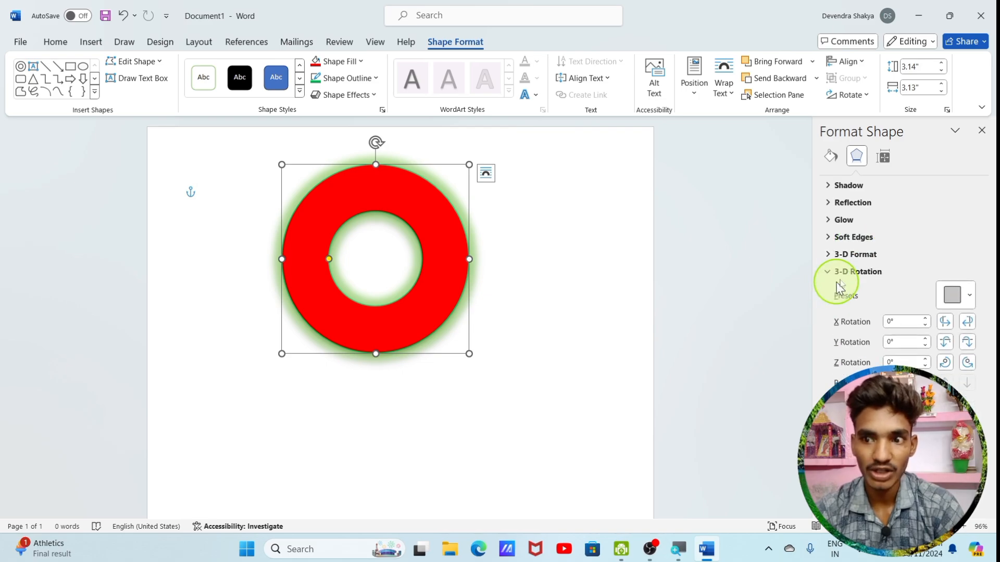
click(844, 257)
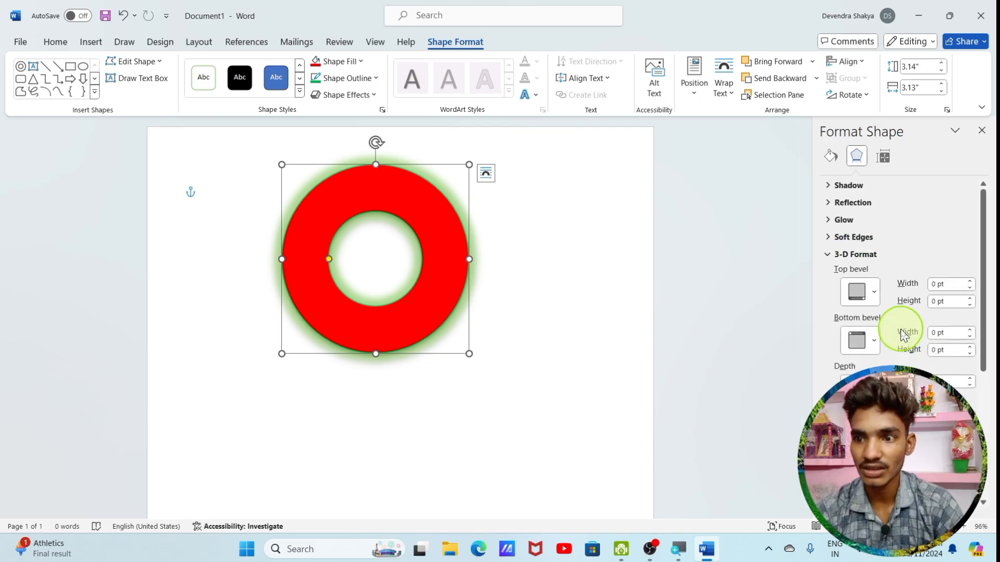
click(859, 292)
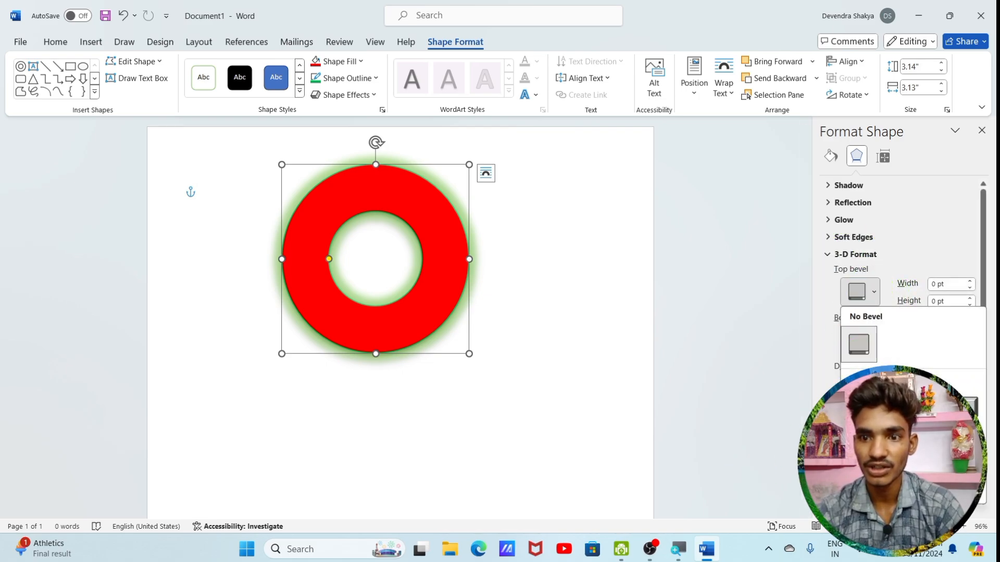
click(859, 442)
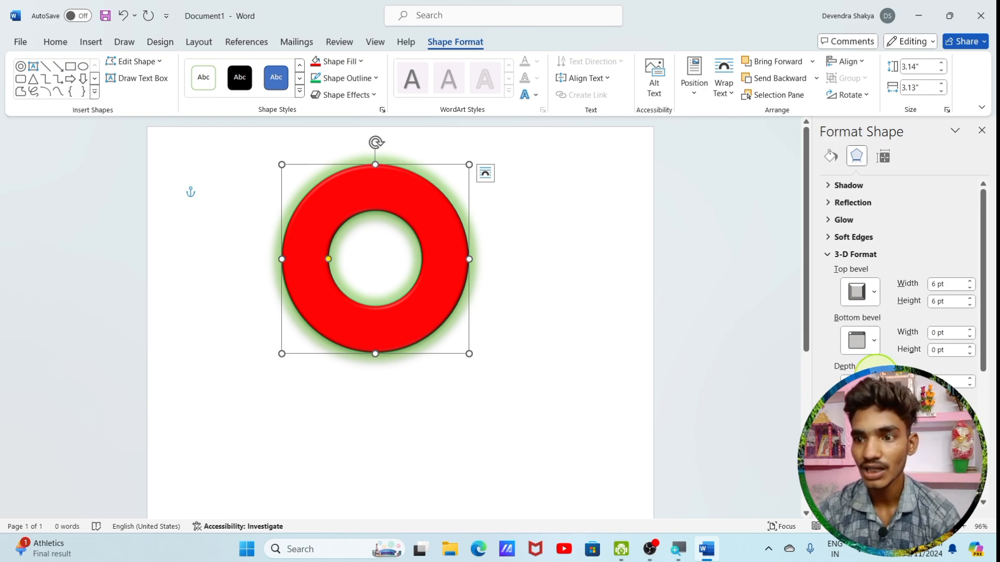
click(875, 342)
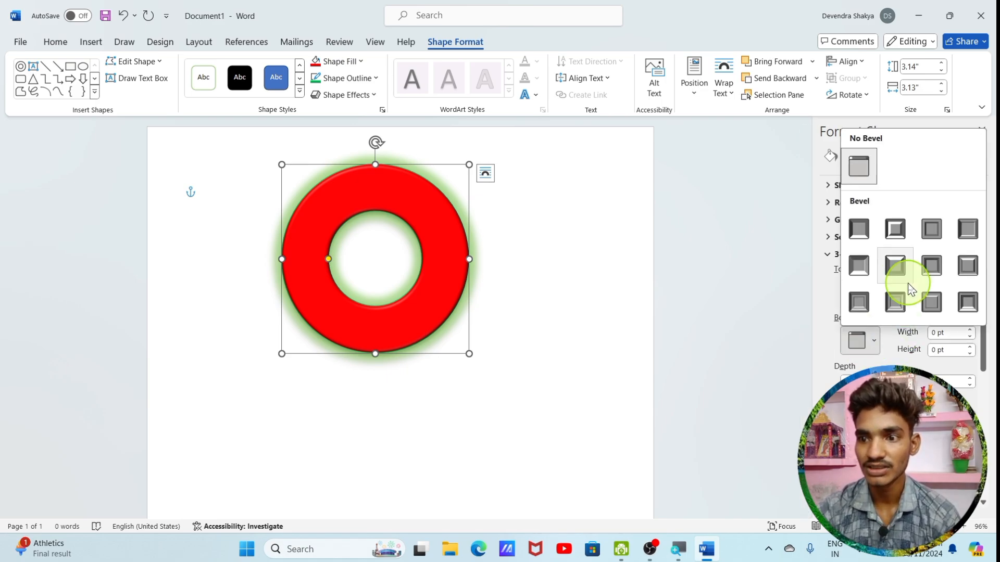
click(865, 231)
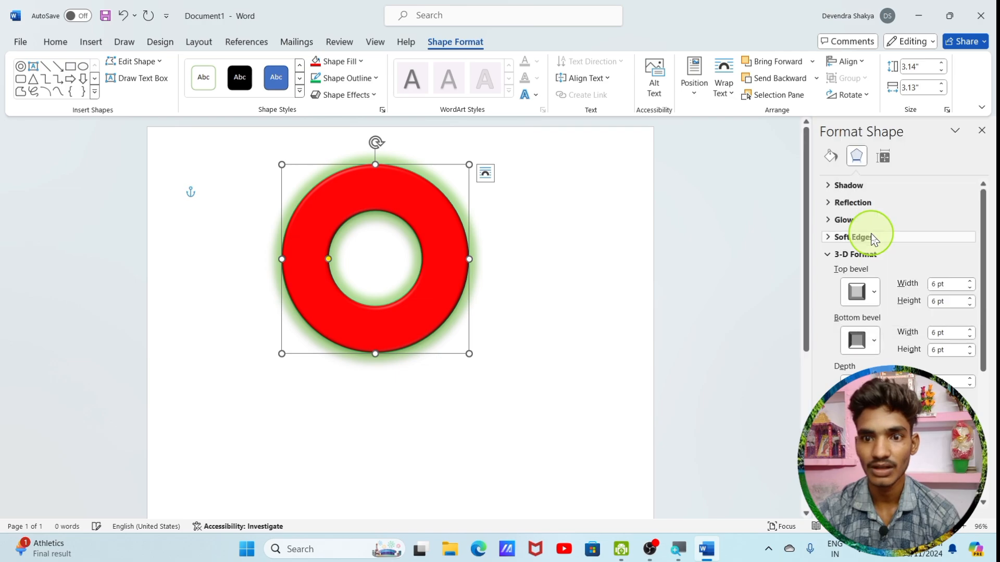
Set the ring's 3-D contour color to theme blue and increase the contour size to form a thick band
scroll(885, 250, down, 3)
scroll(900, 260, down, 2)
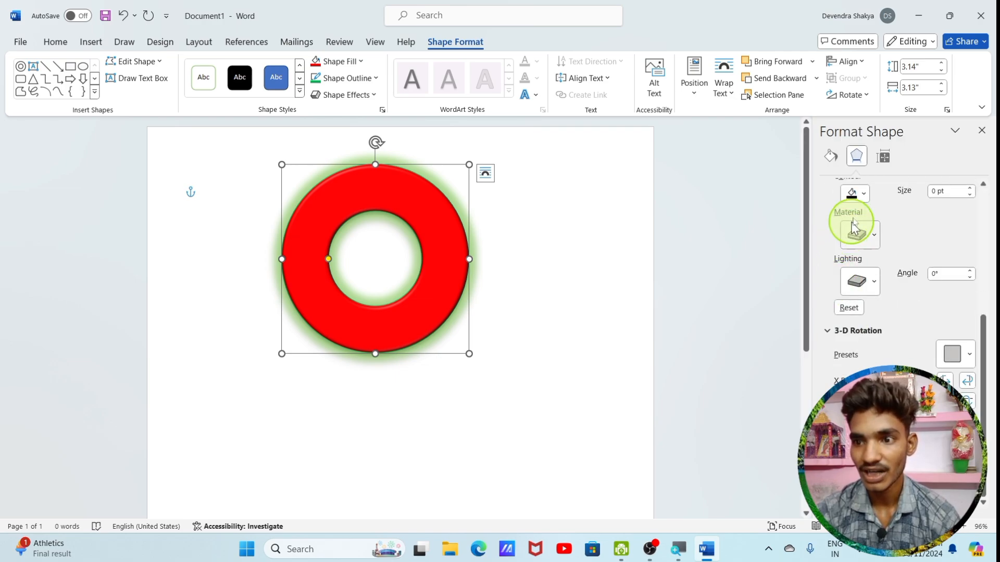
click(860, 194)
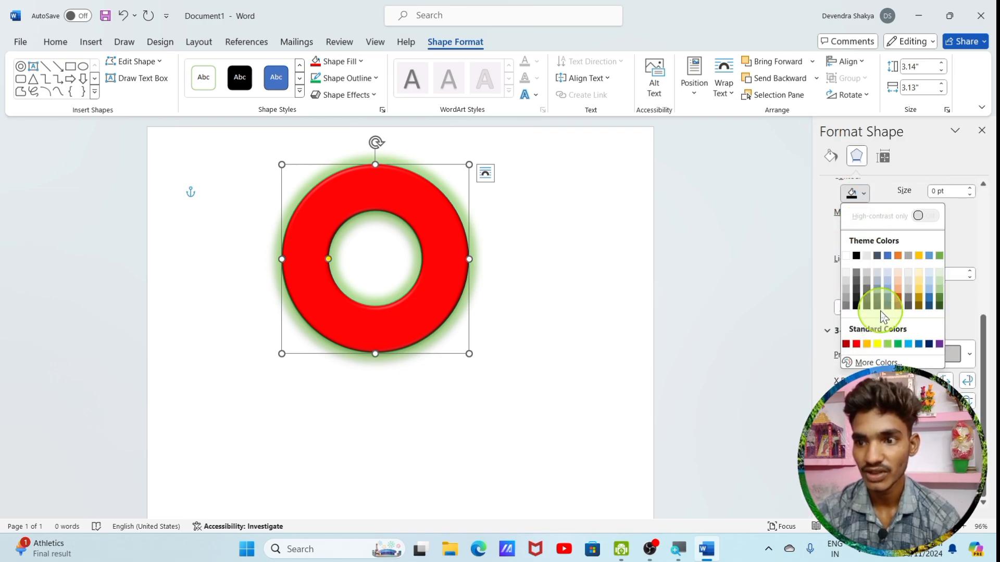
click(888, 258)
click(969, 188)
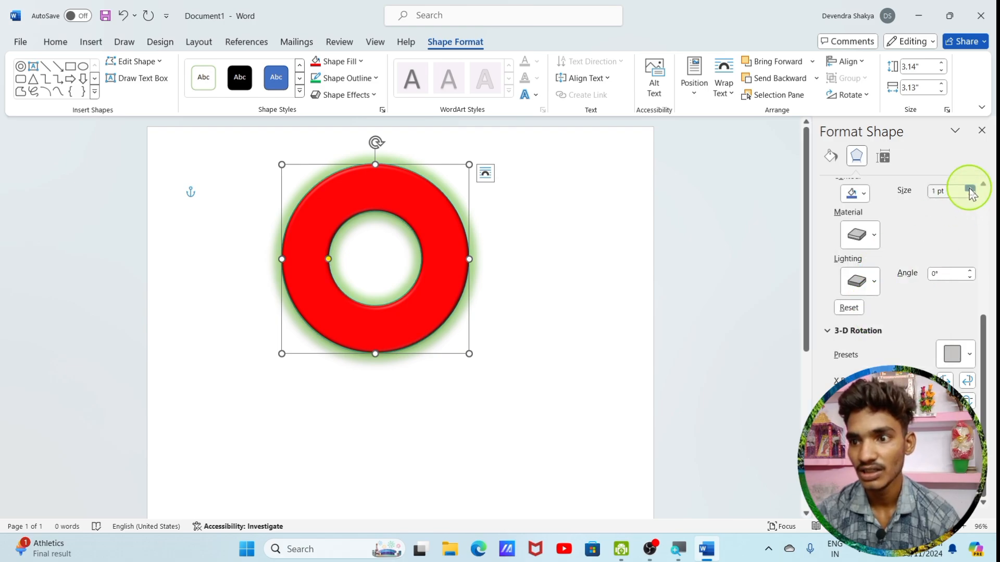
drag(969, 190, 969, 190)
scroll(945, 234, up, 5)
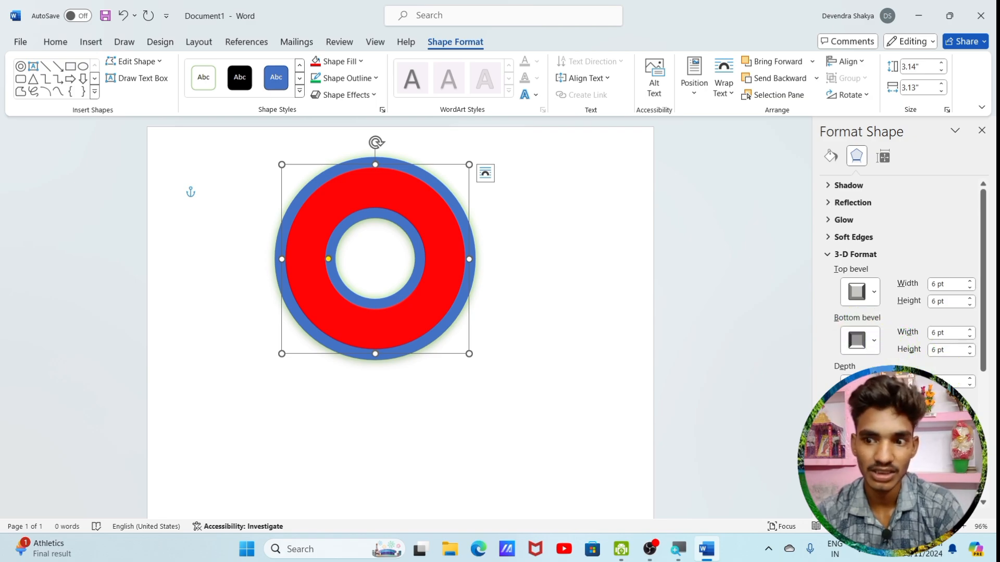
scroll(896, 286, down, 5)
scroll(896, 287, up, 5)
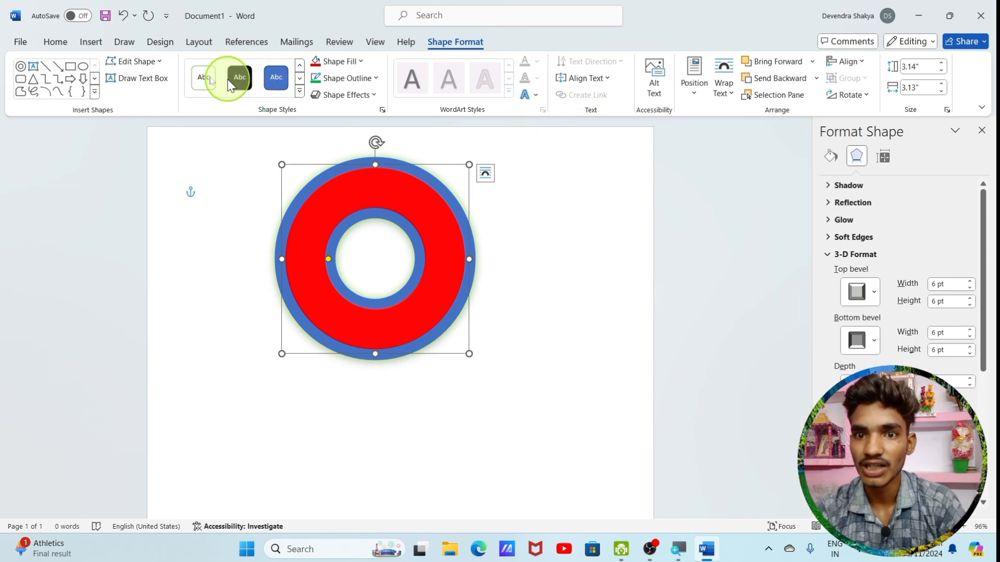
Insert the pine tree icon from the stock icon library into the document
click(91, 43)
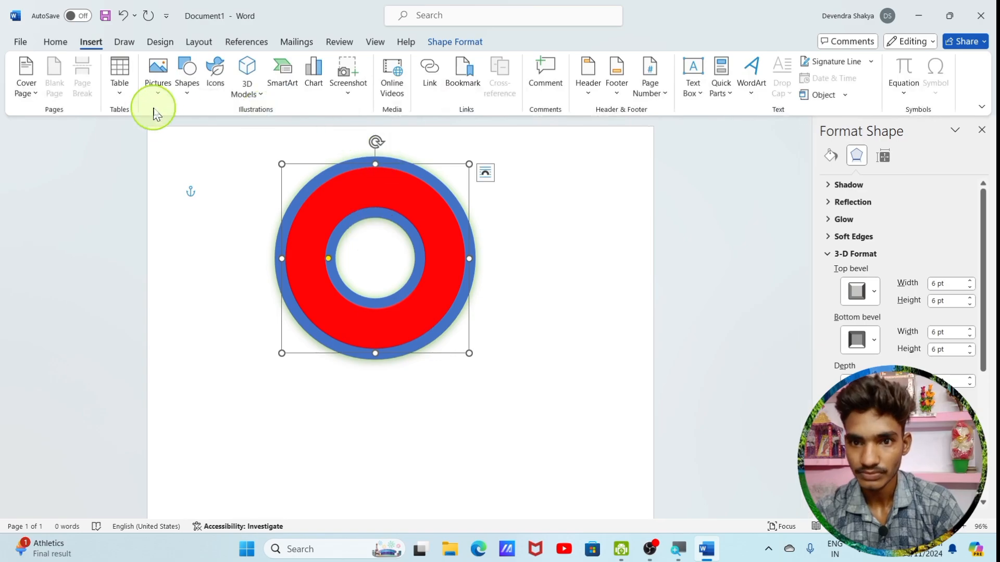
click(213, 83)
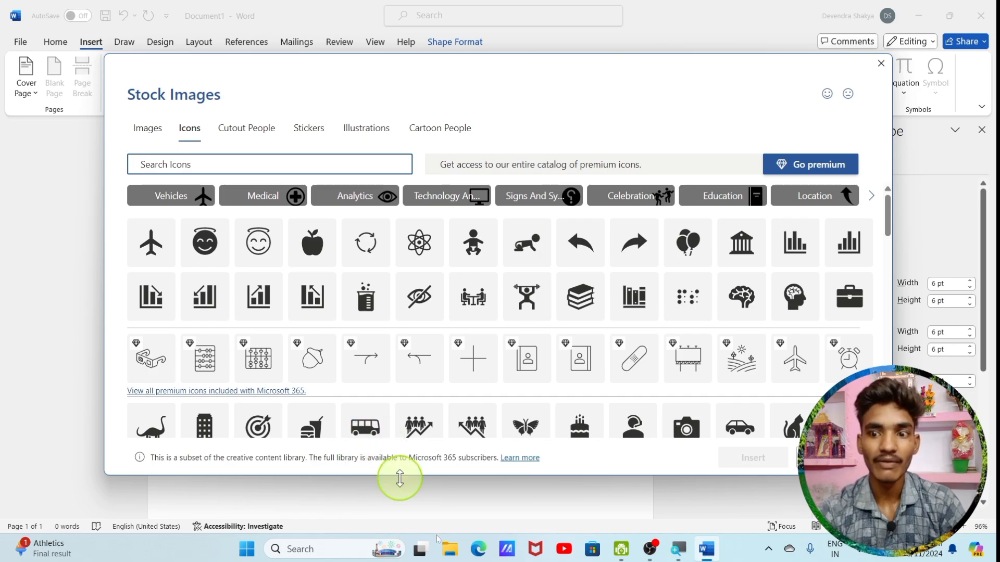
click(862, 556)
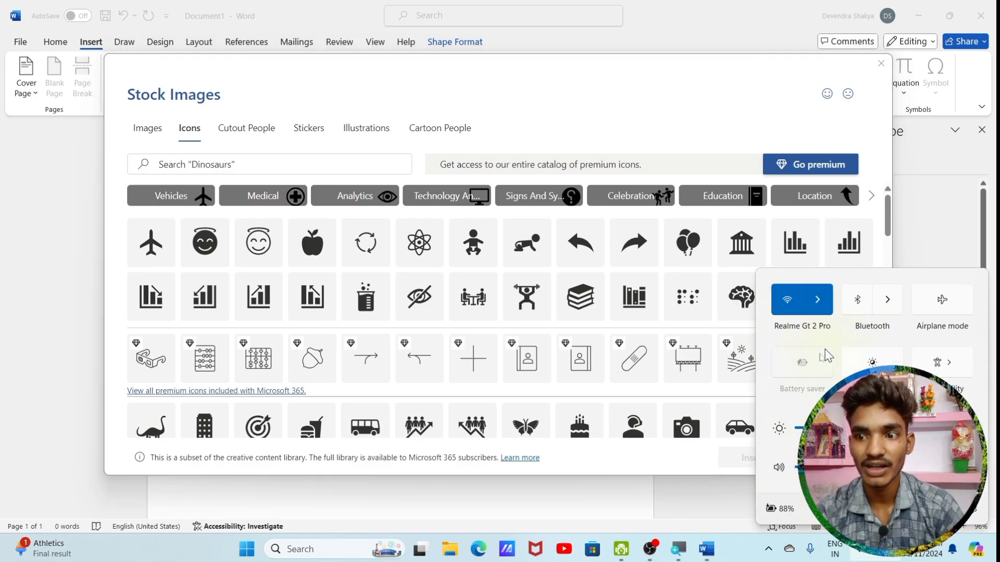
click(865, 554)
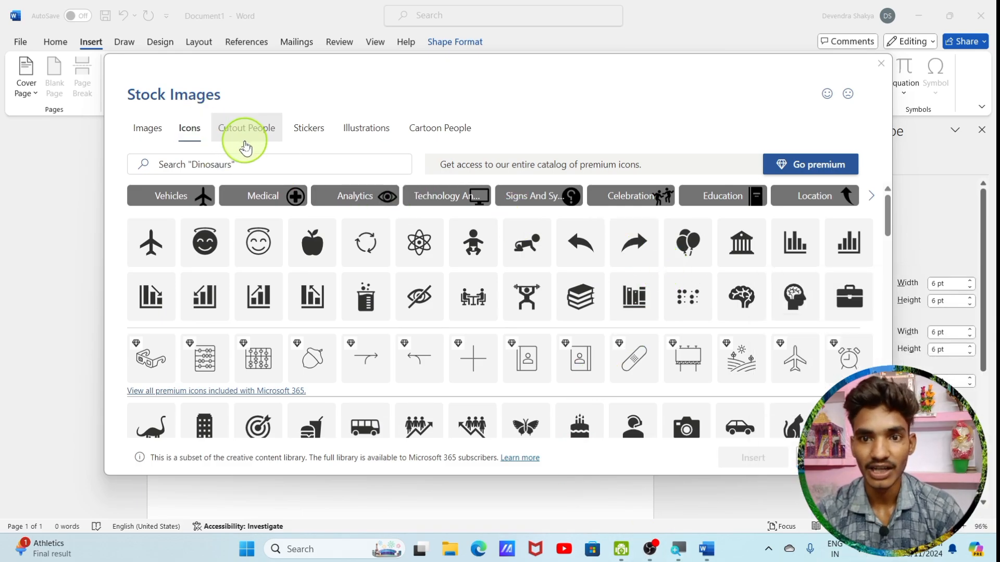
scroll(418, 372, down, 1)
scroll(418, 371, down, 5)
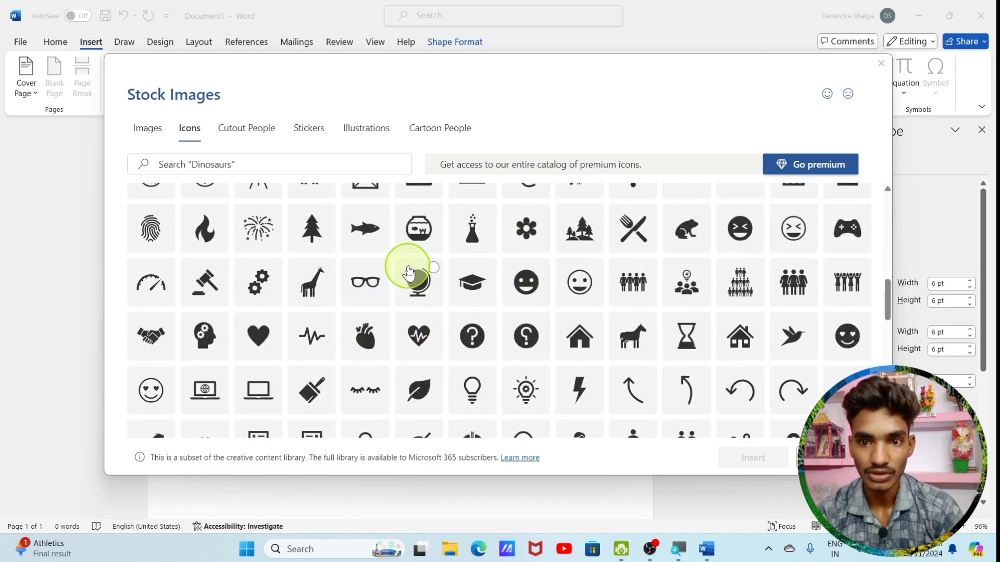
click(298, 241)
click(750, 458)
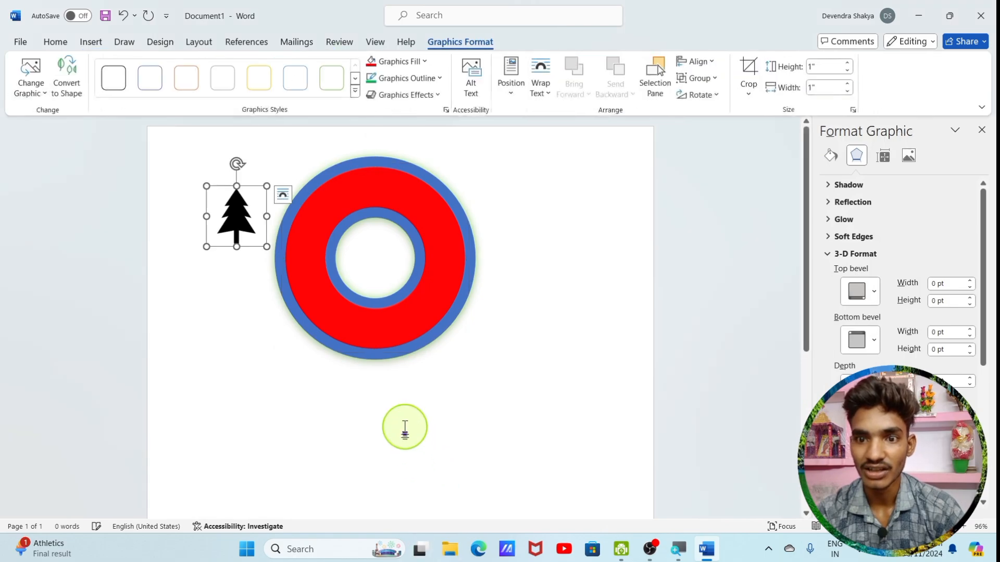
Change the tree icon's text wrapping so it can move freely, and place it beside the ring's lower left
drag(238, 216, 241, 336)
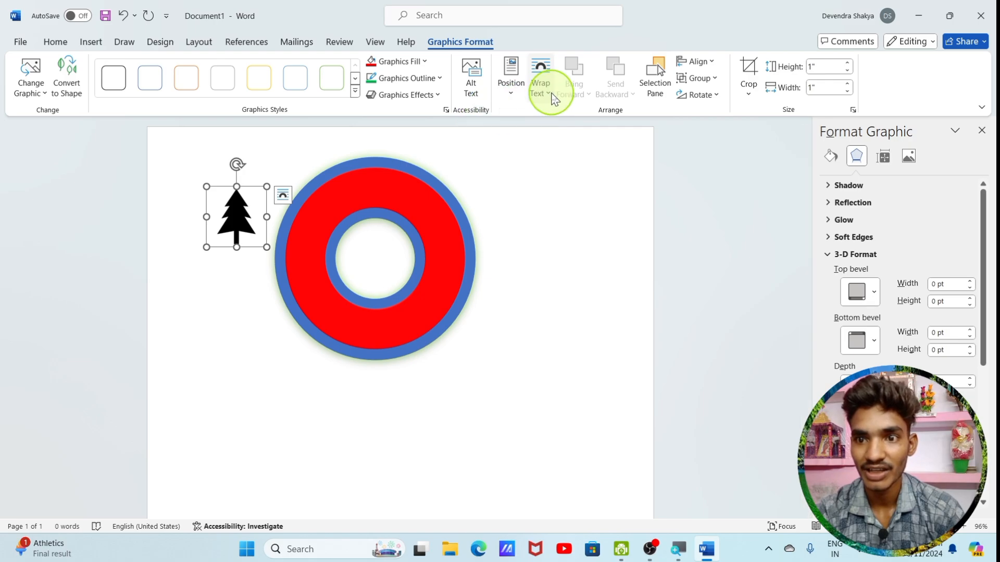
click(544, 88)
click(564, 139)
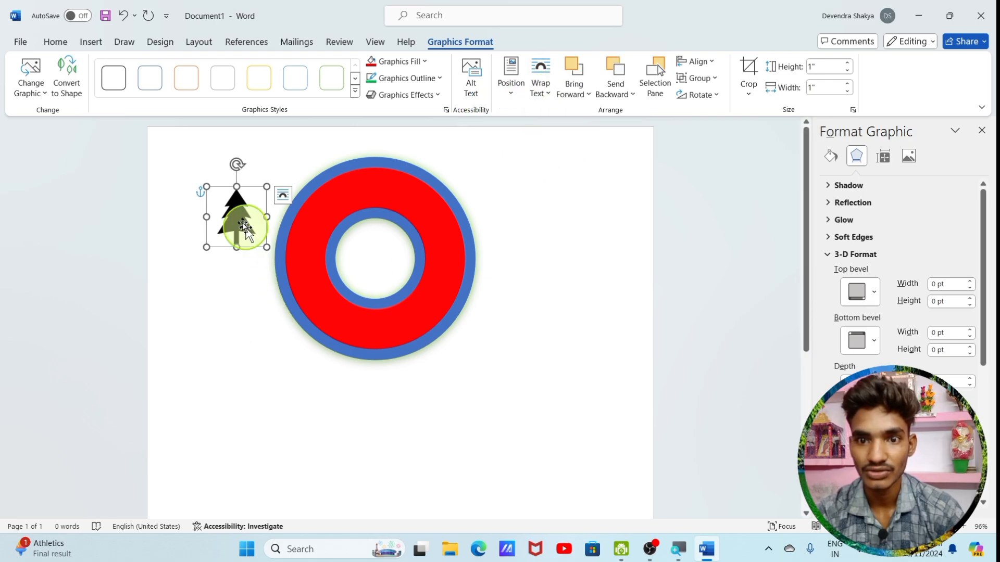
drag(241, 217, 215, 311)
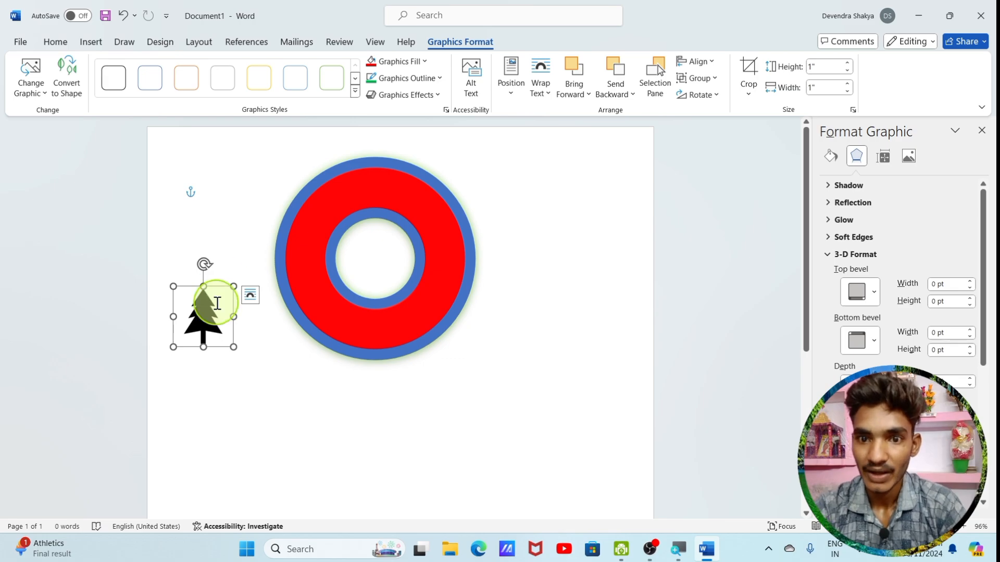
Apply the green outline graphic style to the tree icon and fill it with standard green
click(92, 42)
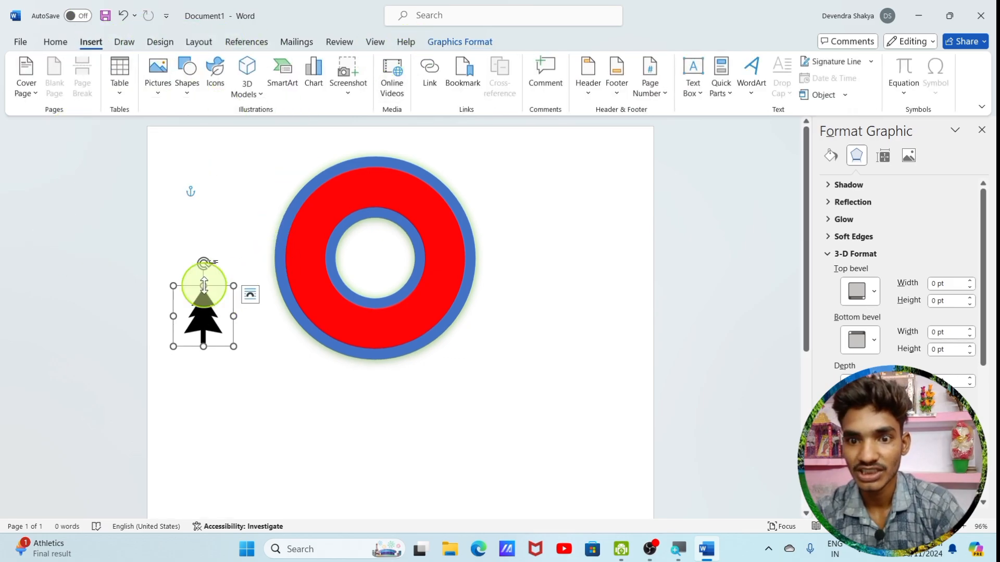
click(460, 41)
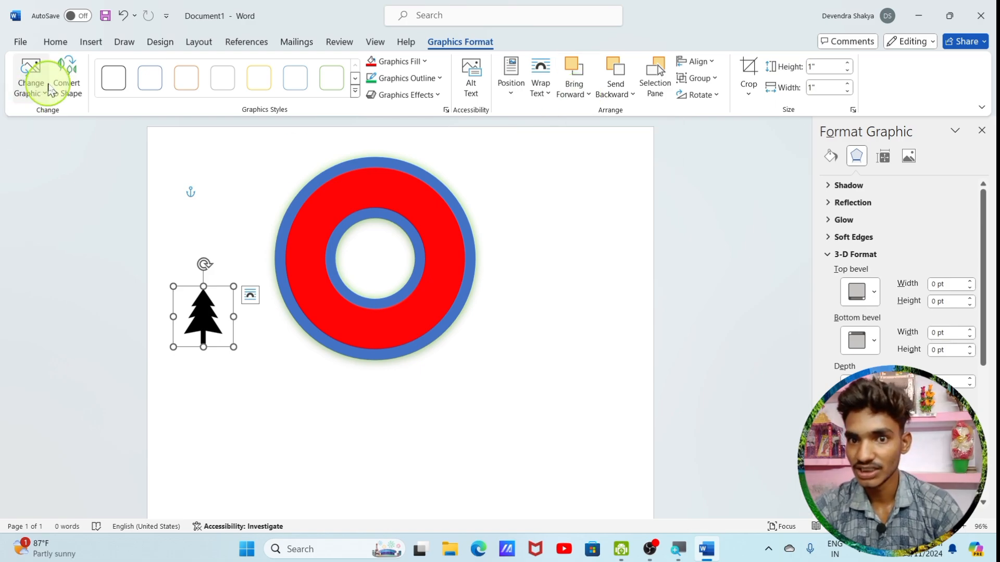
click(186, 81)
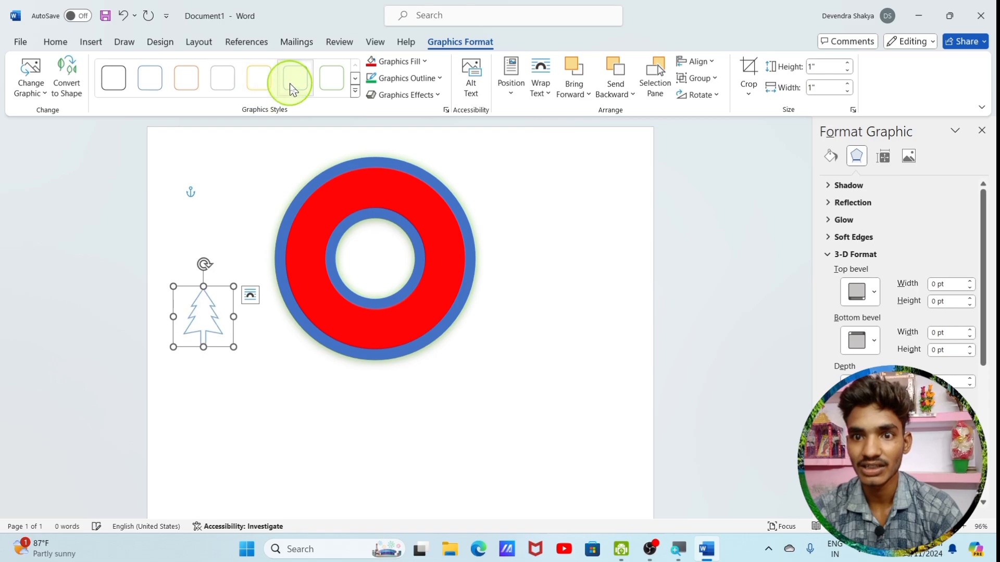
click(322, 98)
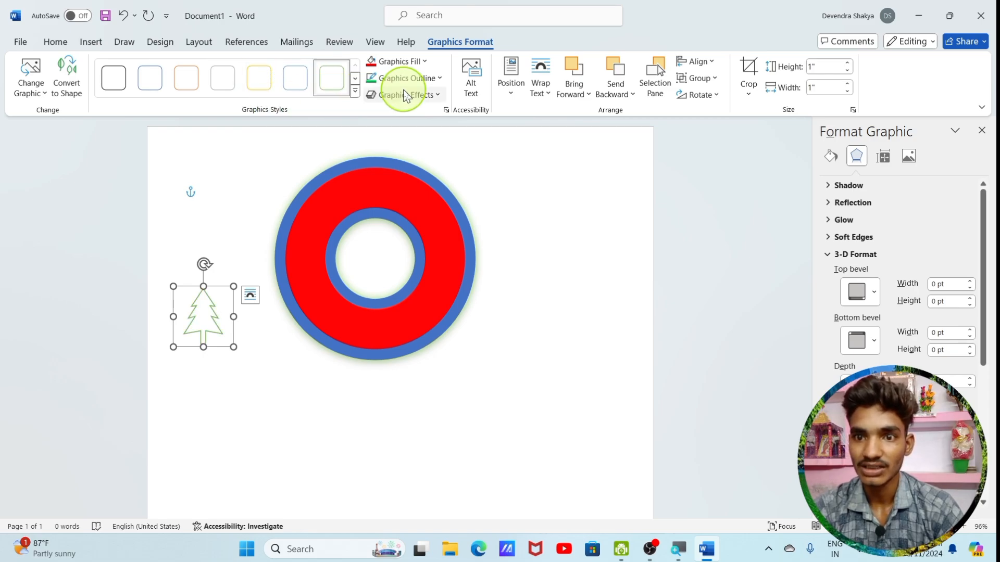
click(402, 61)
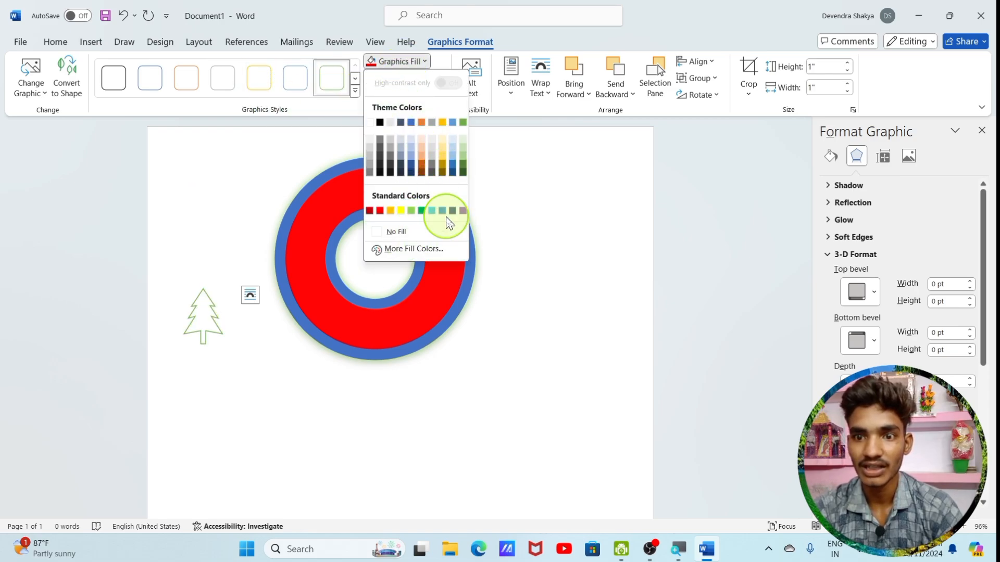
click(422, 211)
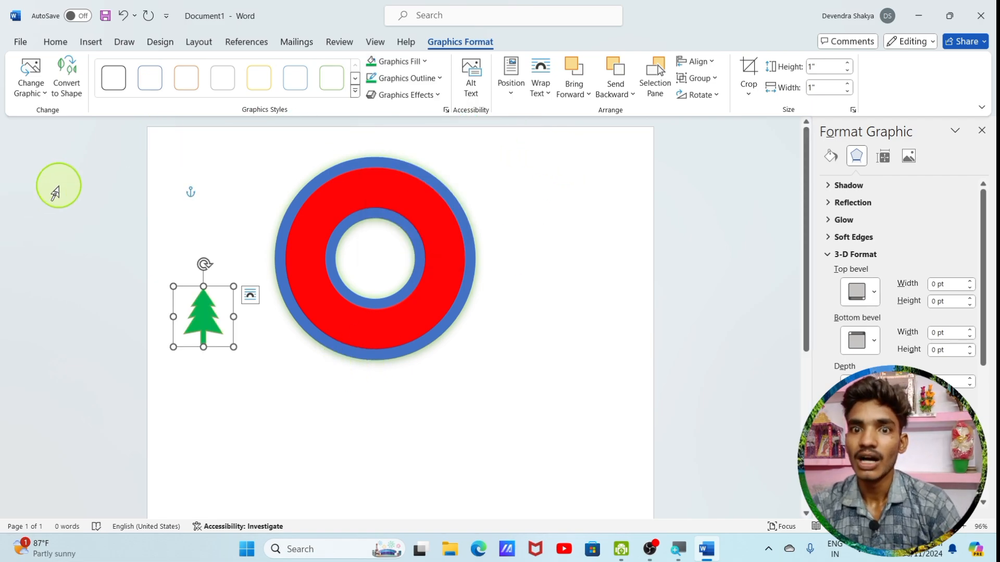
click(90, 41)
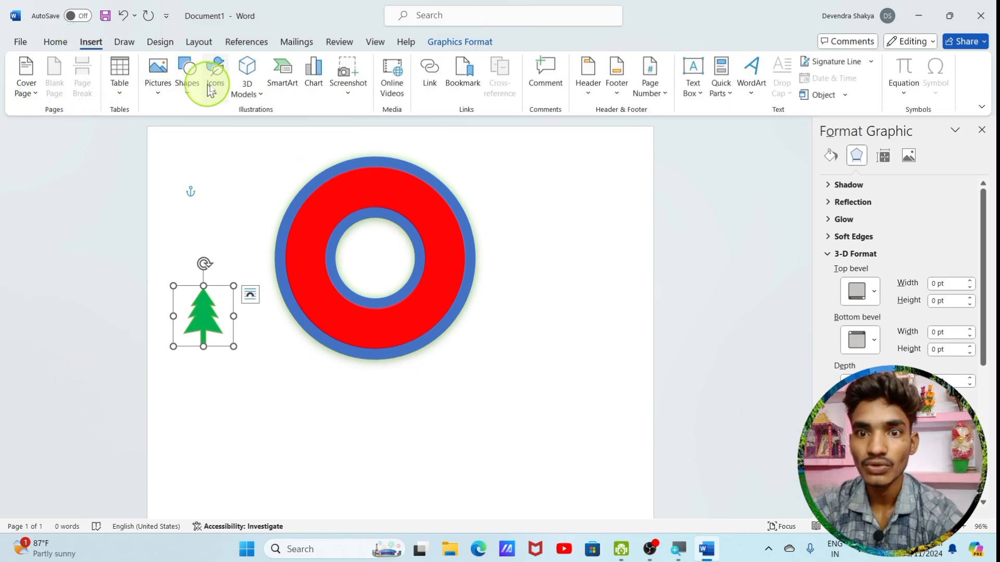
Insert the flying eagle photo from the stock image library, and undo the insertion
click(216, 64)
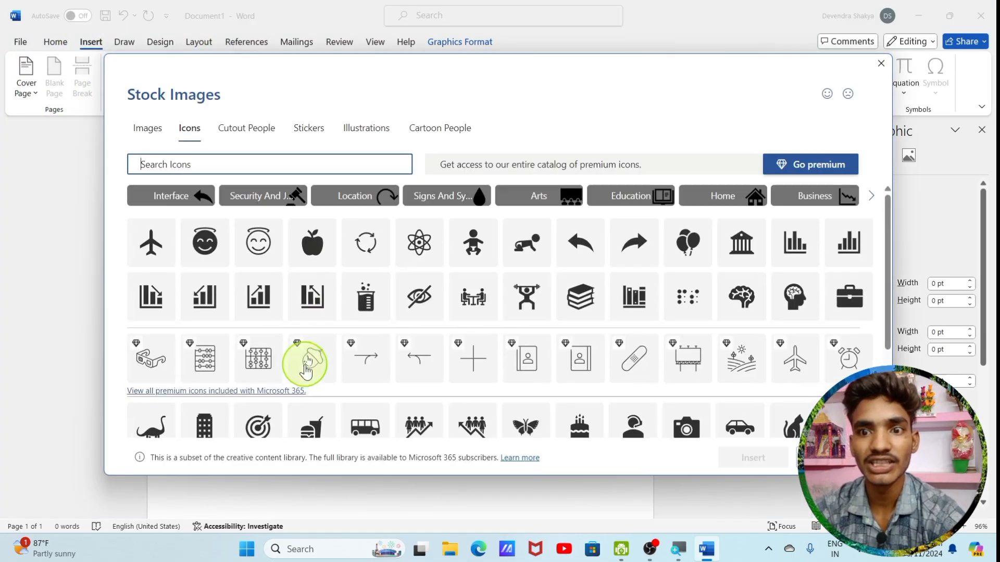
click(157, 138)
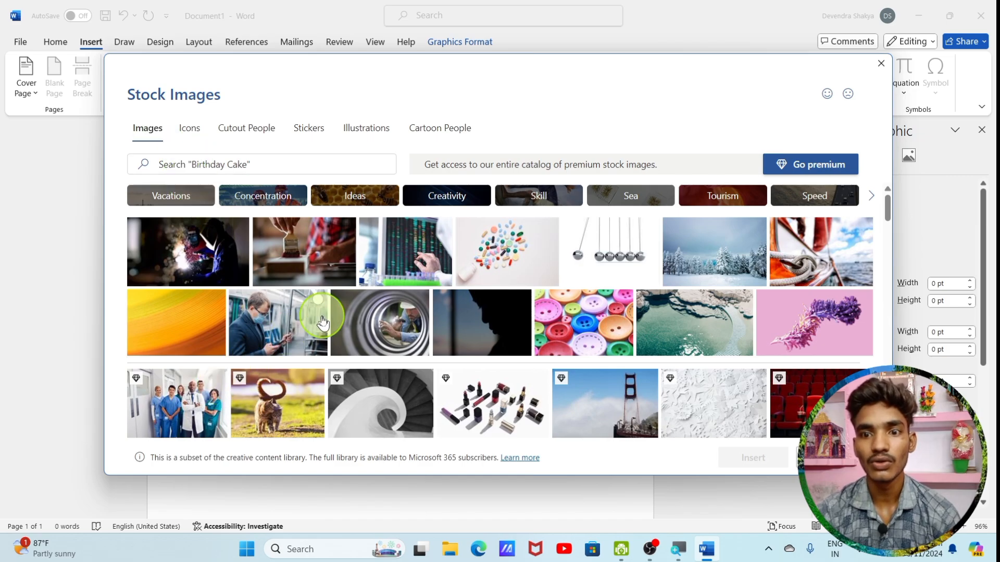
scroll(323, 323, down, 10)
scroll(326, 324, down, 15)
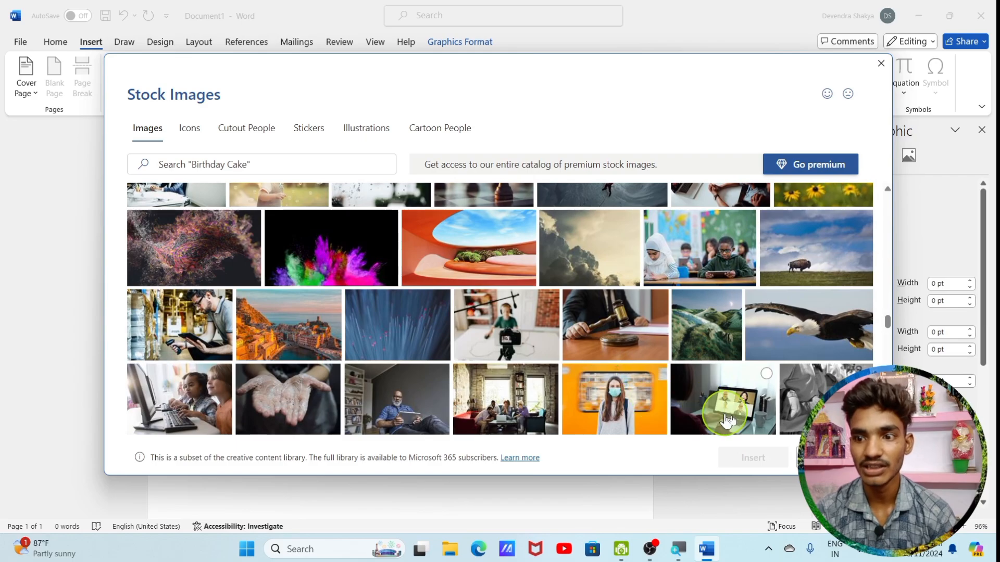
click(810, 339)
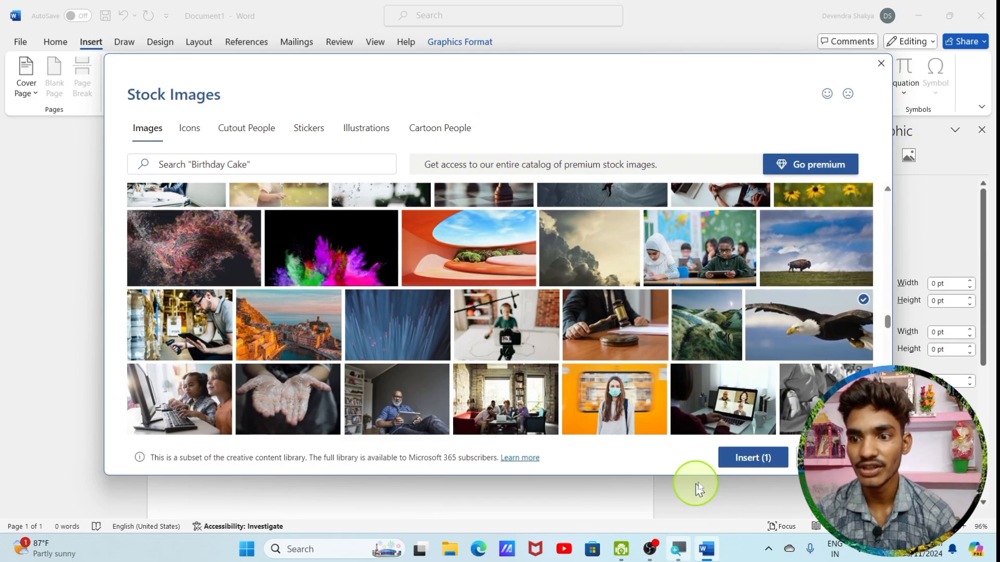
click(735, 460)
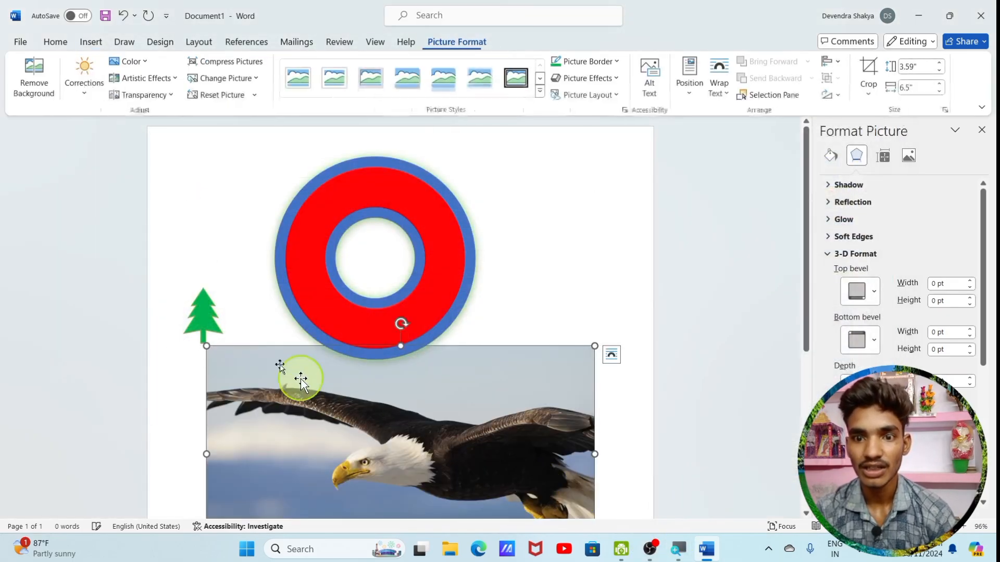
scroll(447, 453, down, 4)
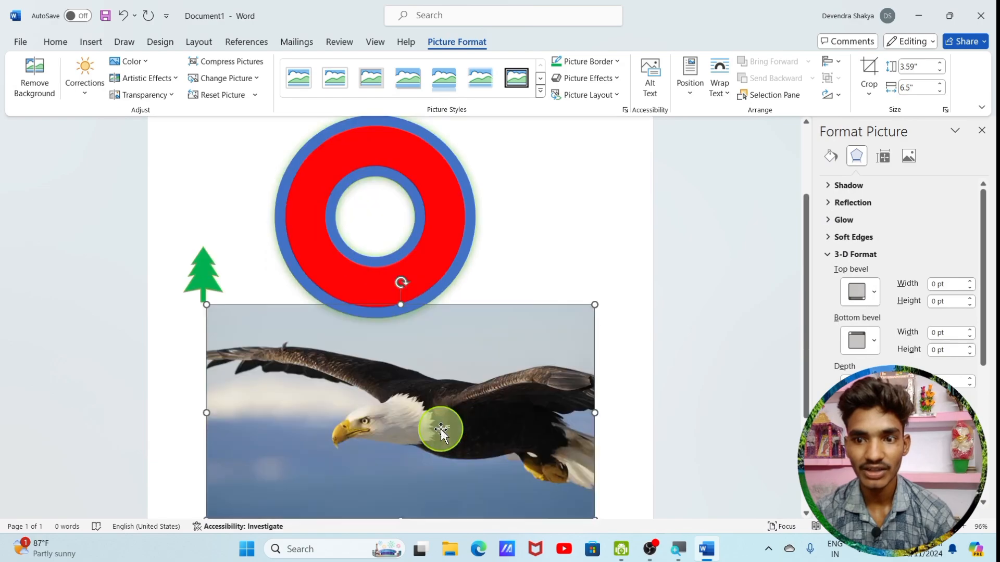
scroll(440, 432, up, 2)
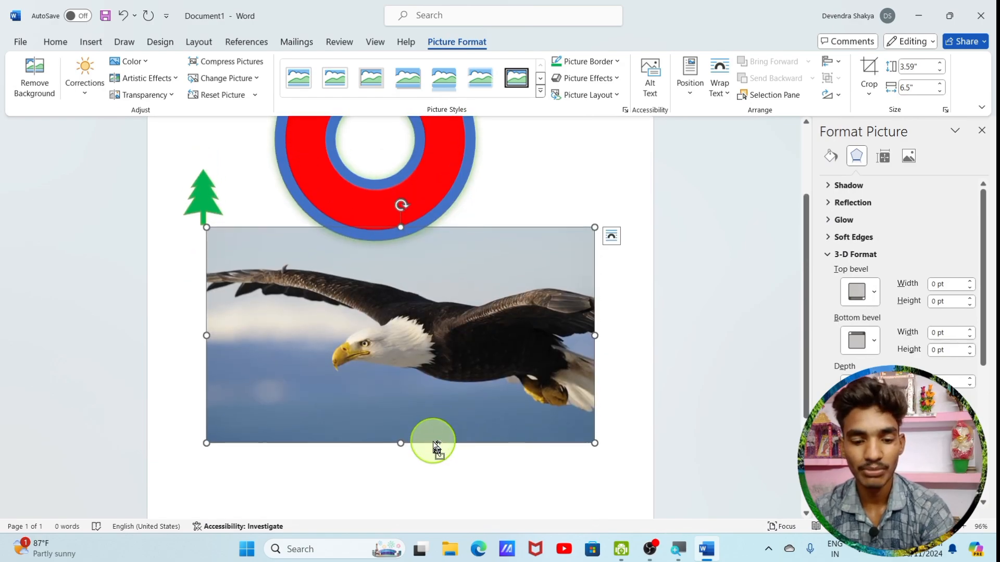
key(ctrl+z)
Browse the Cutout People and Stickers collections in the stock image library
click(95, 43)
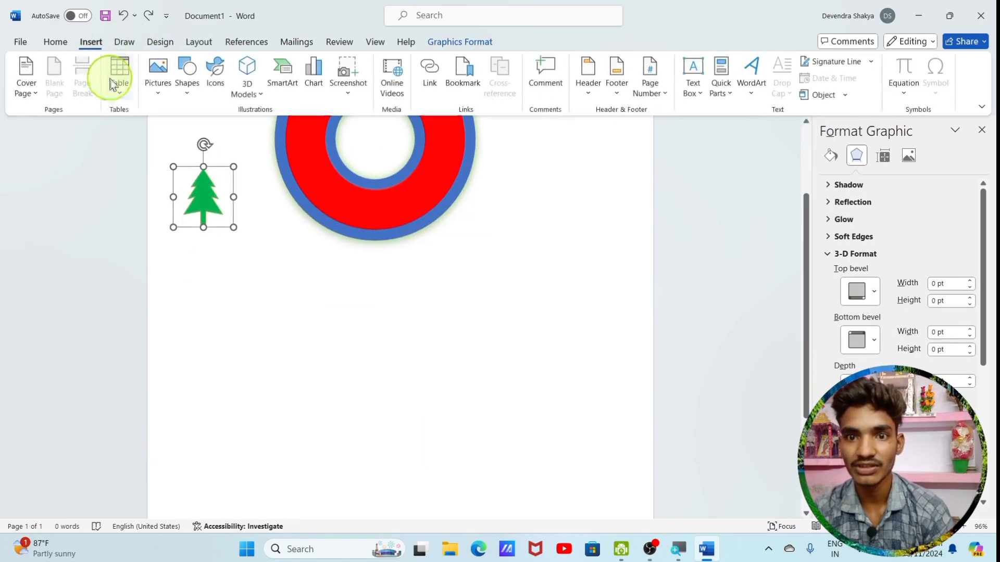
click(215, 72)
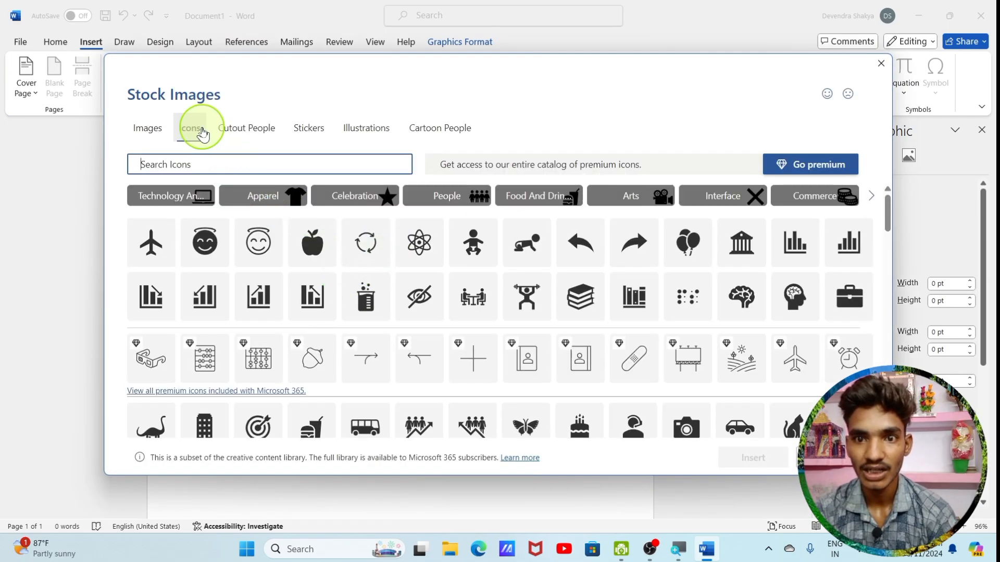
click(240, 136)
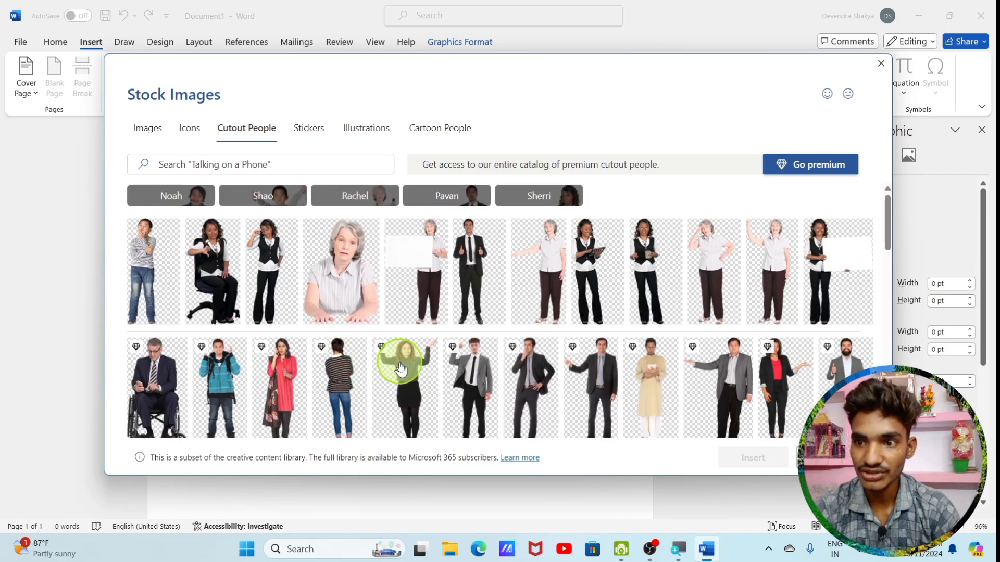
scroll(399, 364, down, 5)
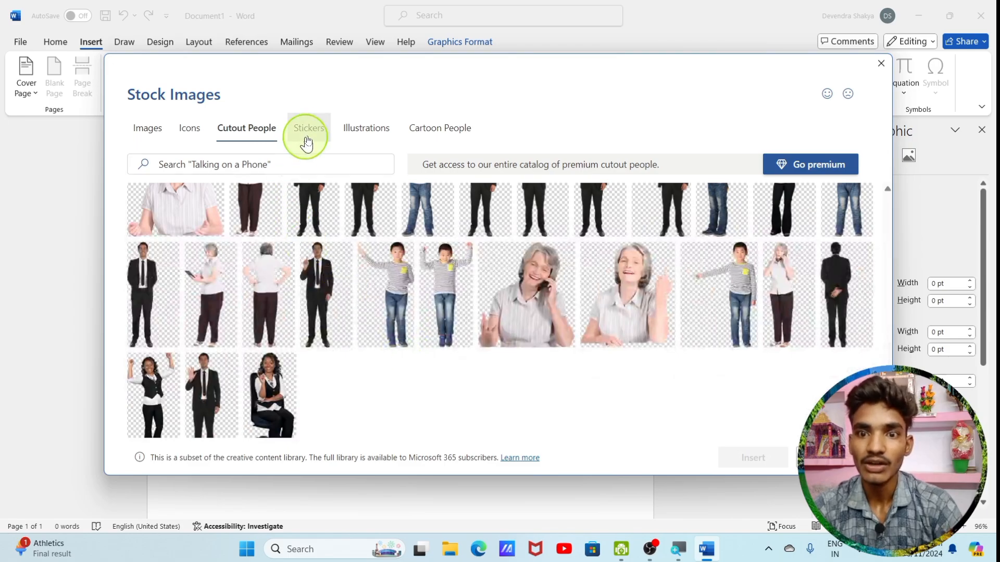
click(307, 140)
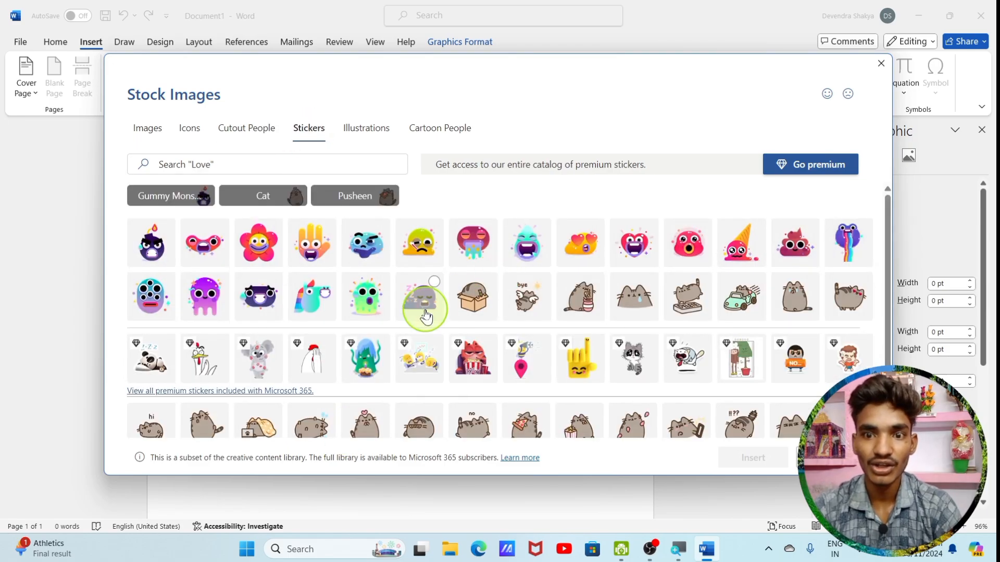
scroll(436, 332, down, 2)
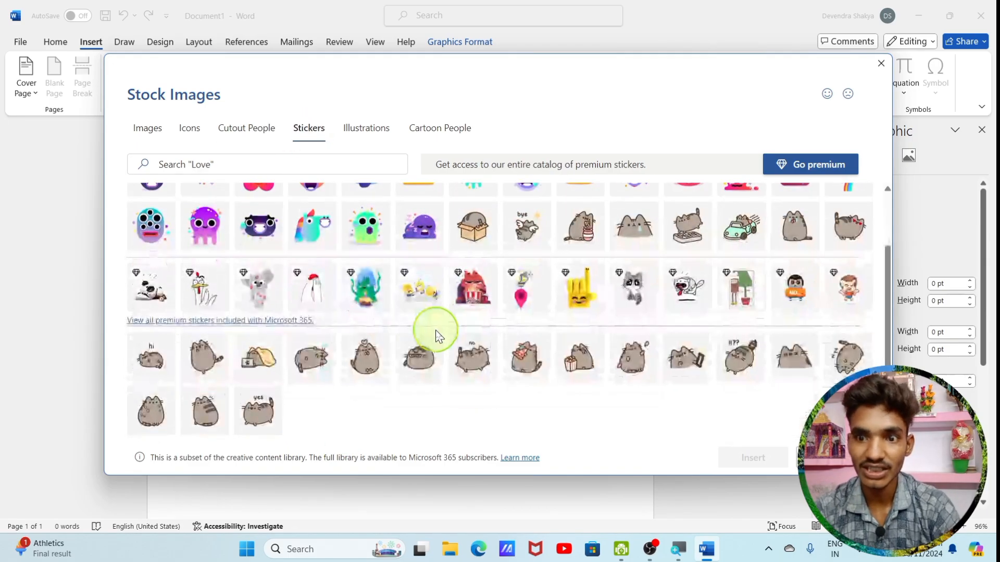
scroll(430, 330, up, 2)
Look through the Illustrations and Cartoon People collections of the stock image library
click(367, 134)
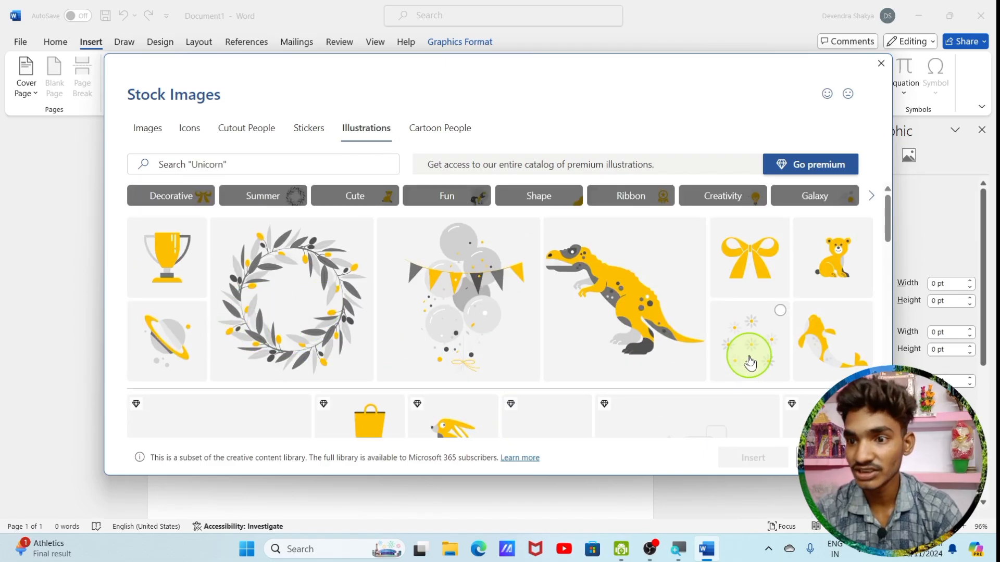
scroll(592, 341, down, 5)
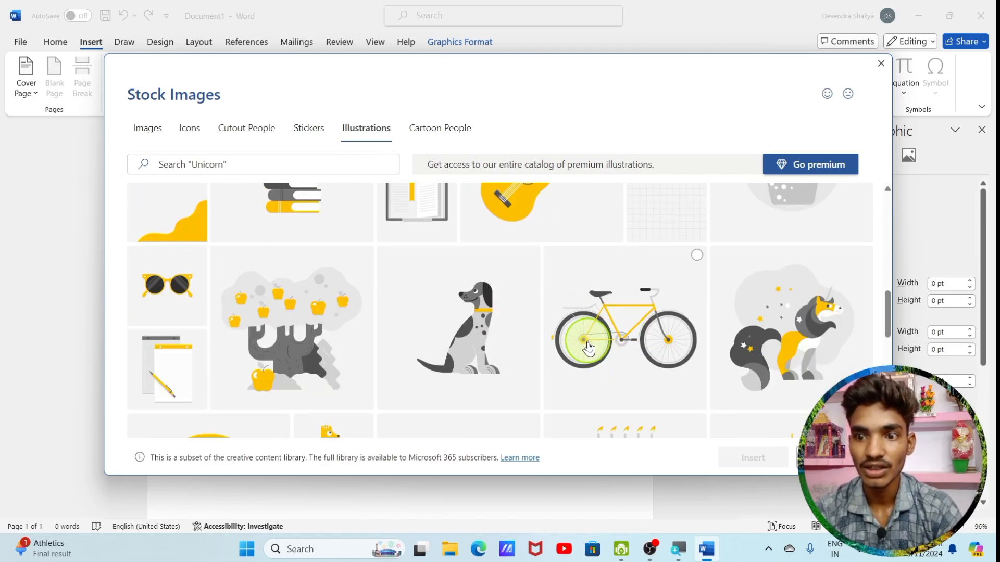
click(428, 136)
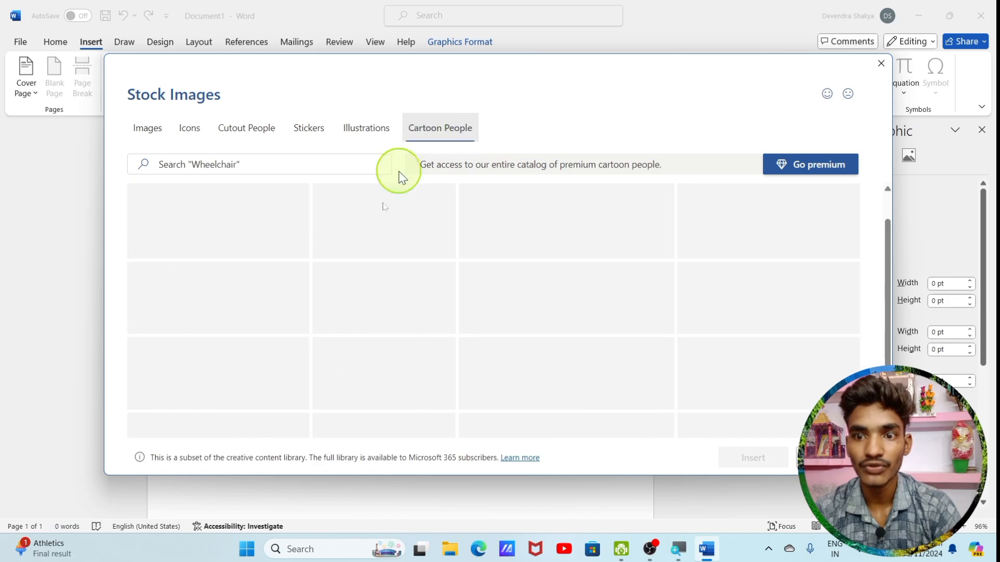
scroll(424, 410, down, 3)
scroll(426, 410, down, 3)
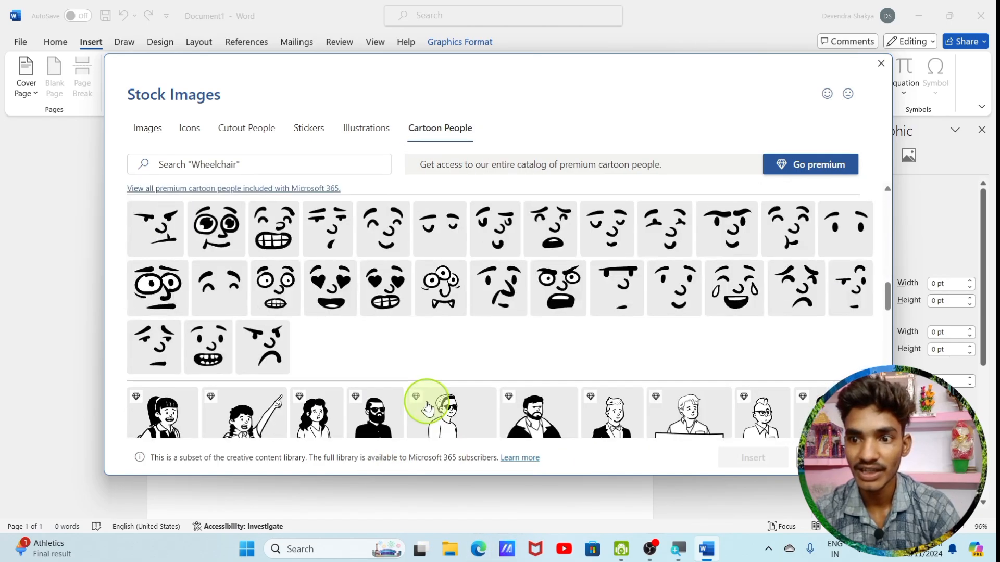
scroll(427, 409, up, 6)
scroll(427, 409, down, 10)
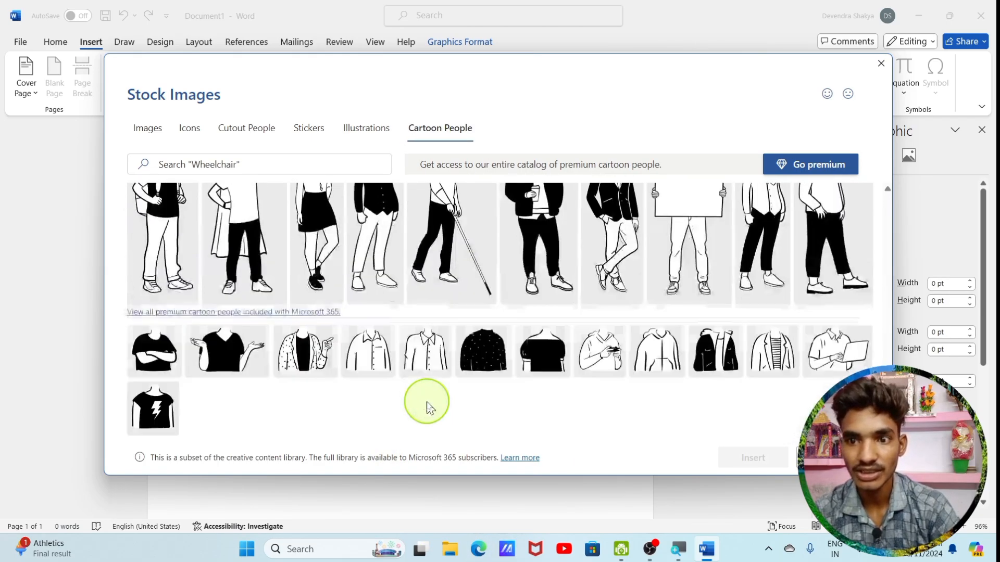
scroll(427, 409, down, 6)
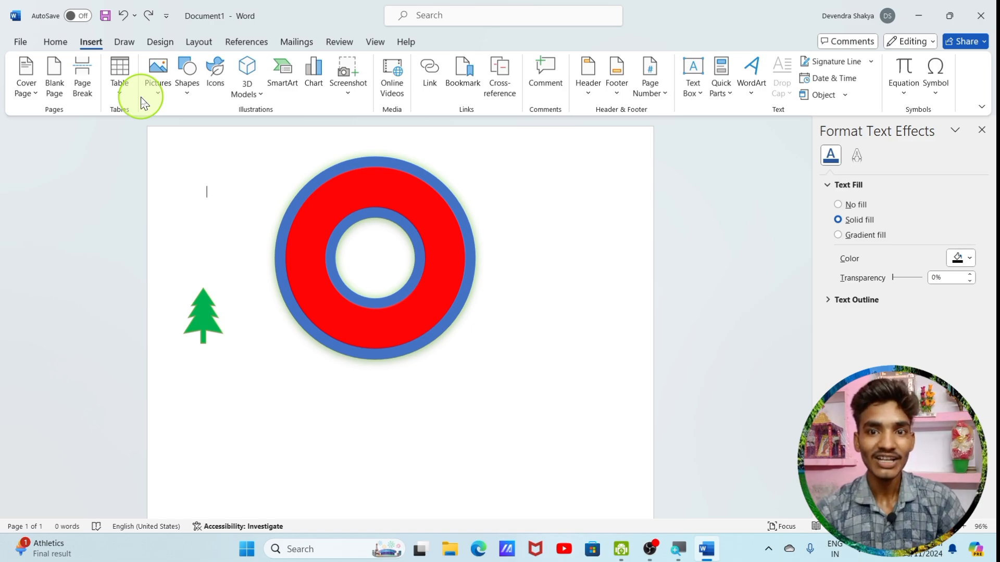
Insert the standing tan-and-white dog model from the Animated Animals category of the stock 3D models
click(256, 93)
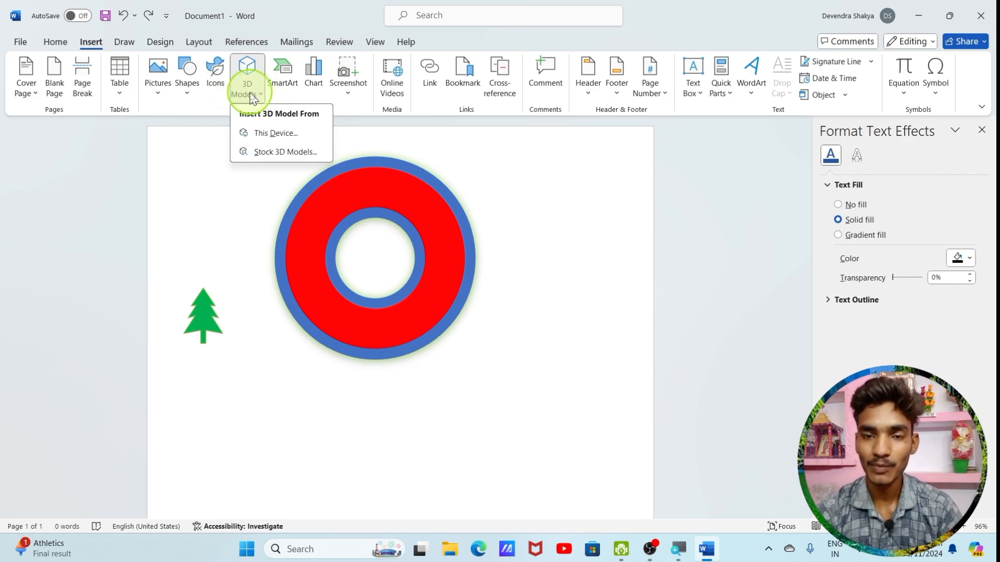
click(291, 153)
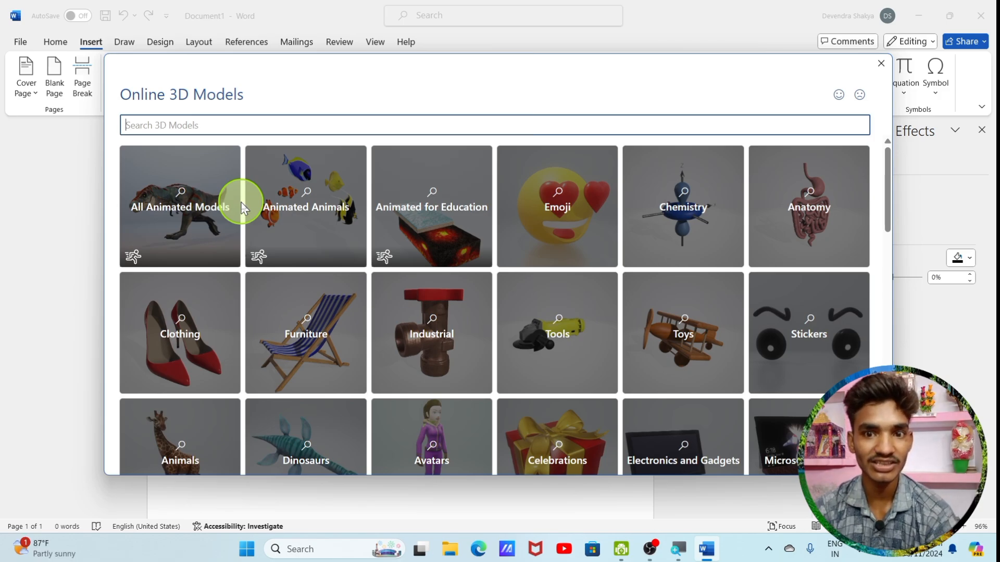
click(330, 218)
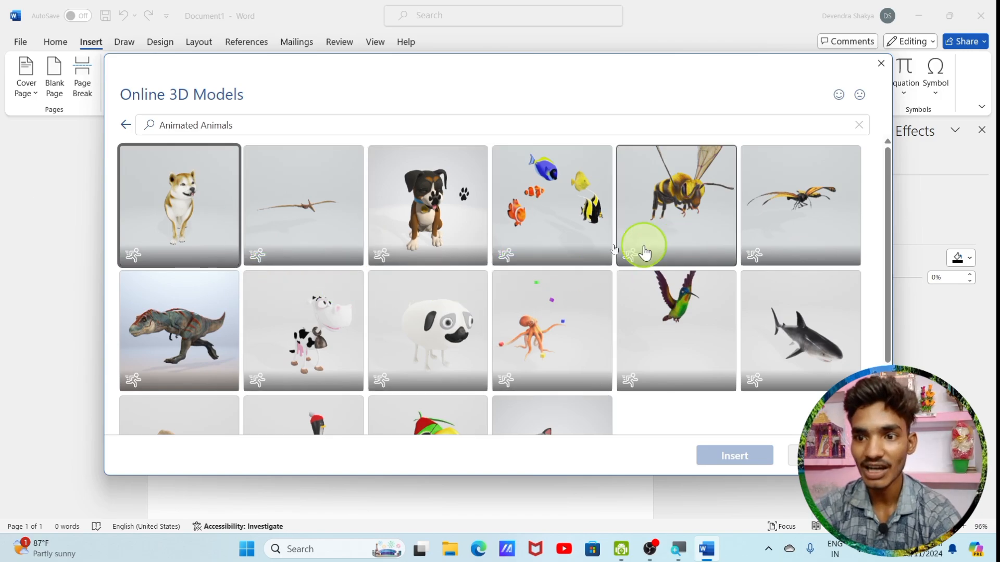
click(191, 245)
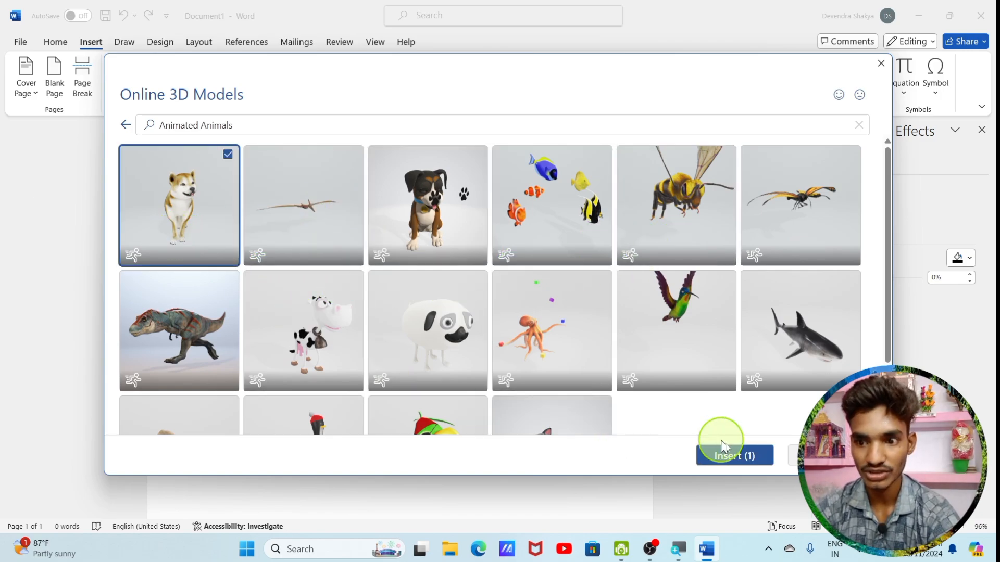
click(730, 461)
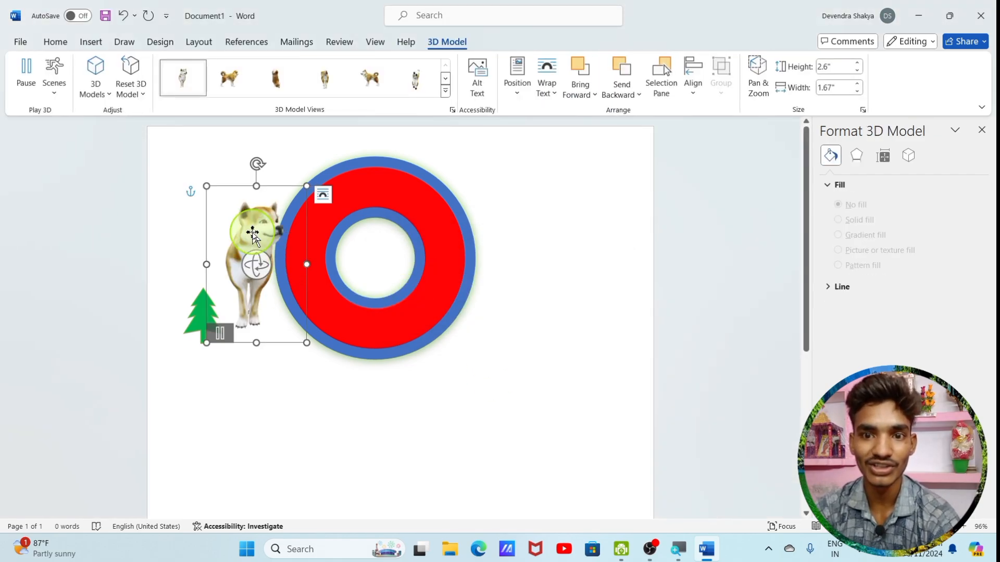
Move the 3D dog onto the empty area below the ring and rotate it in 3D to show its side
drag(255, 257, 358, 280)
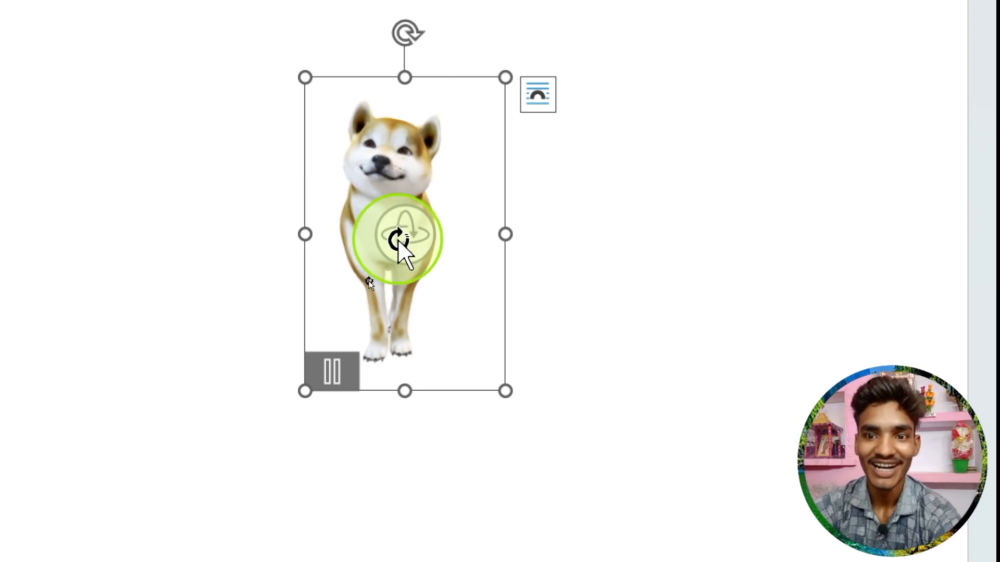
drag(399, 240, 555, 318)
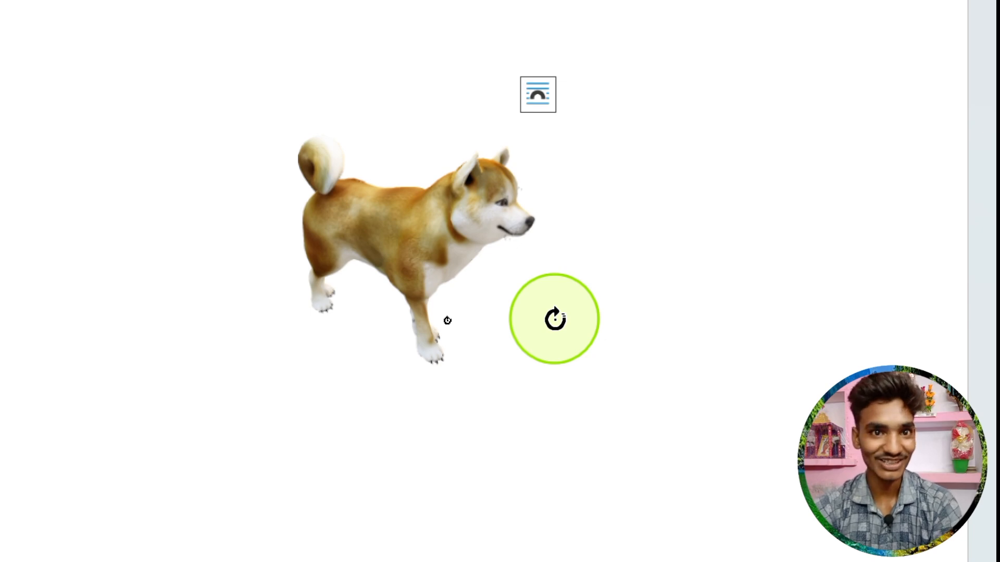
drag(554, 319, 554, 319)
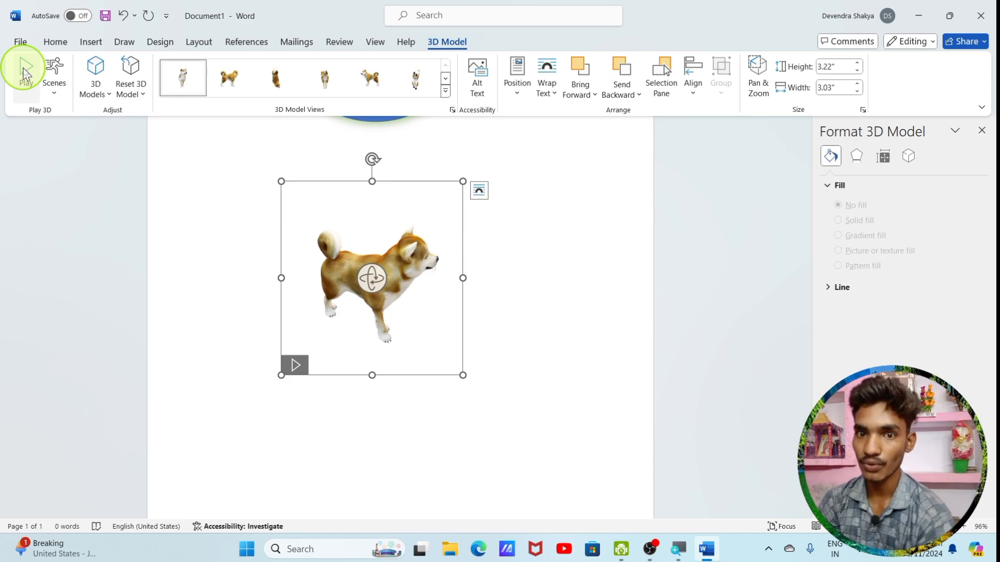
Play the dog model's animation and try its Scene 2 and Scene 3 animations
click(23, 68)
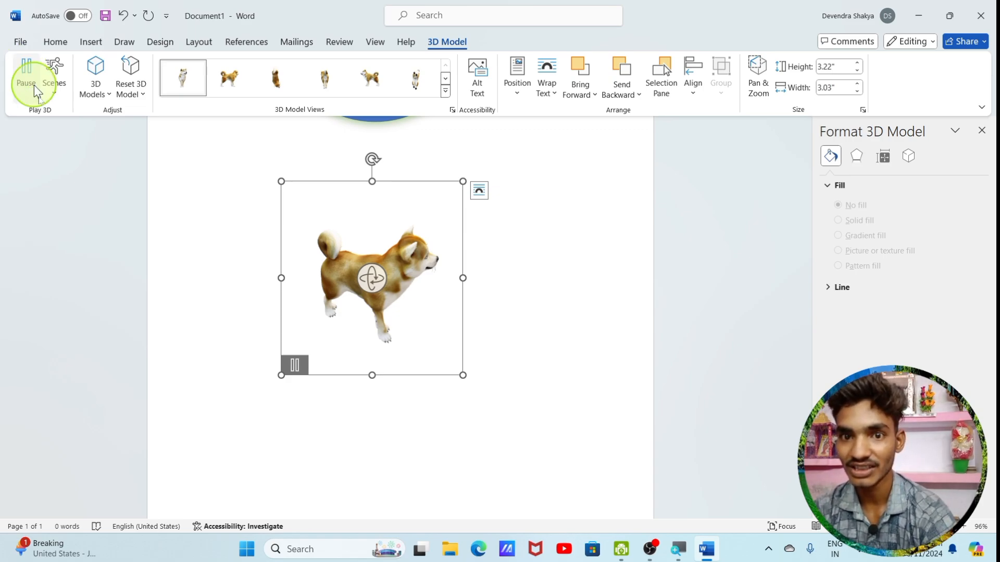
click(52, 88)
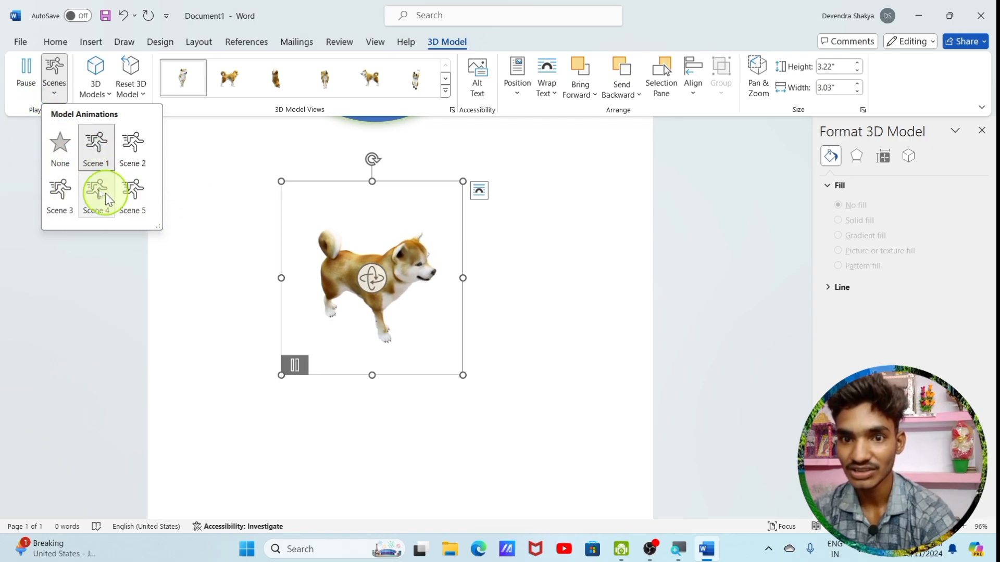
click(125, 151)
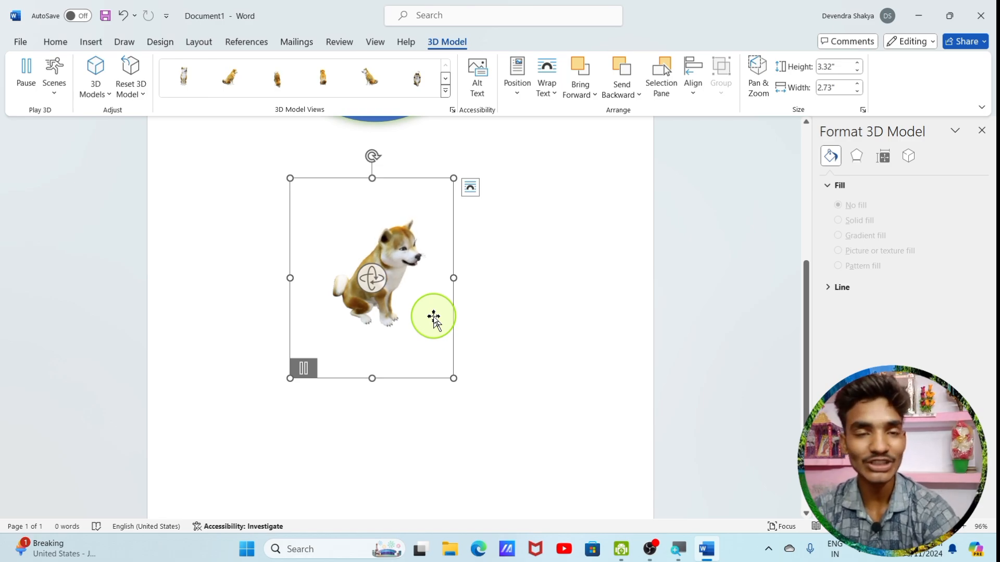
click(55, 73)
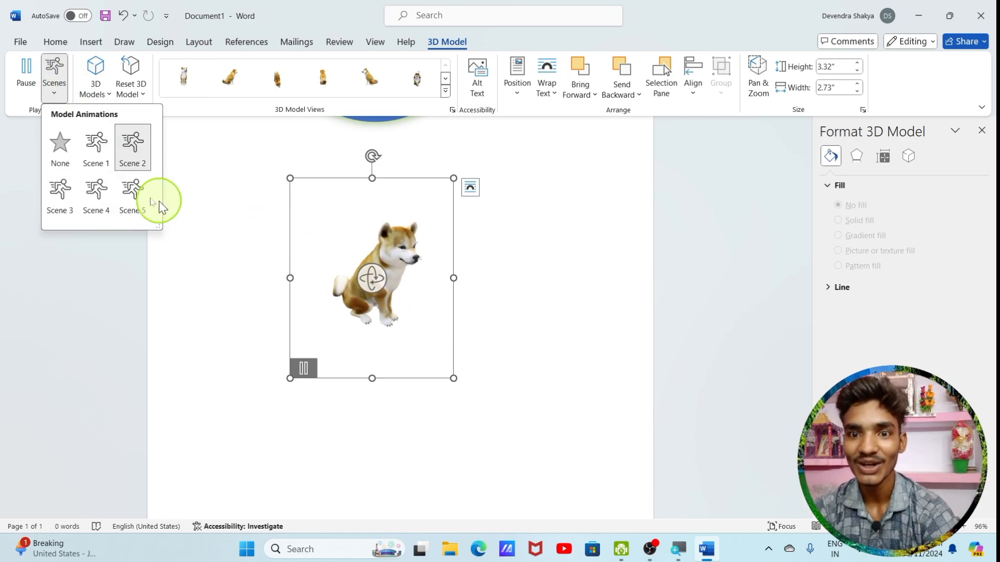
click(58, 210)
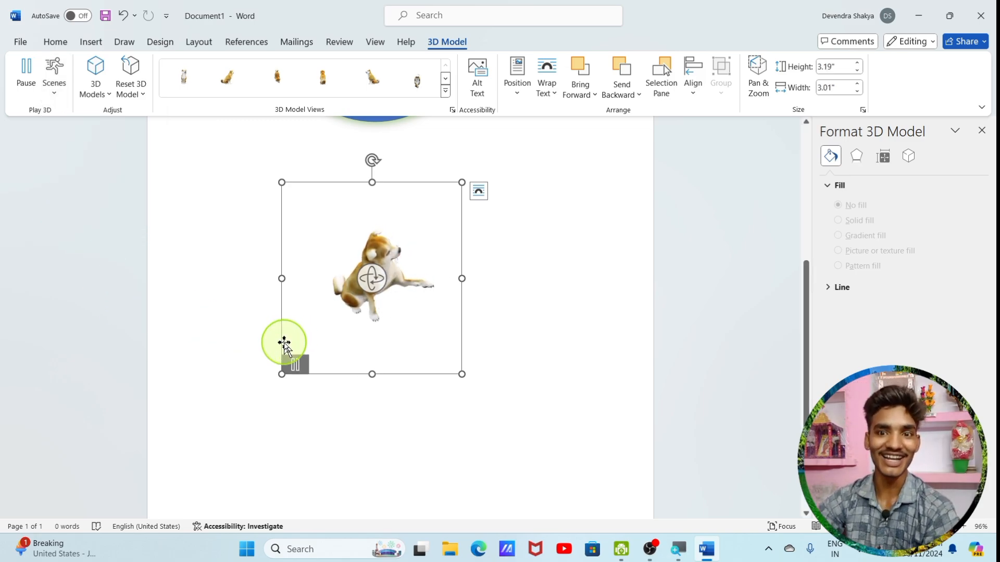
Switch the dog model's animation to Scene 4 and on to Scene 5
click(54, 84)
click(99, 197)
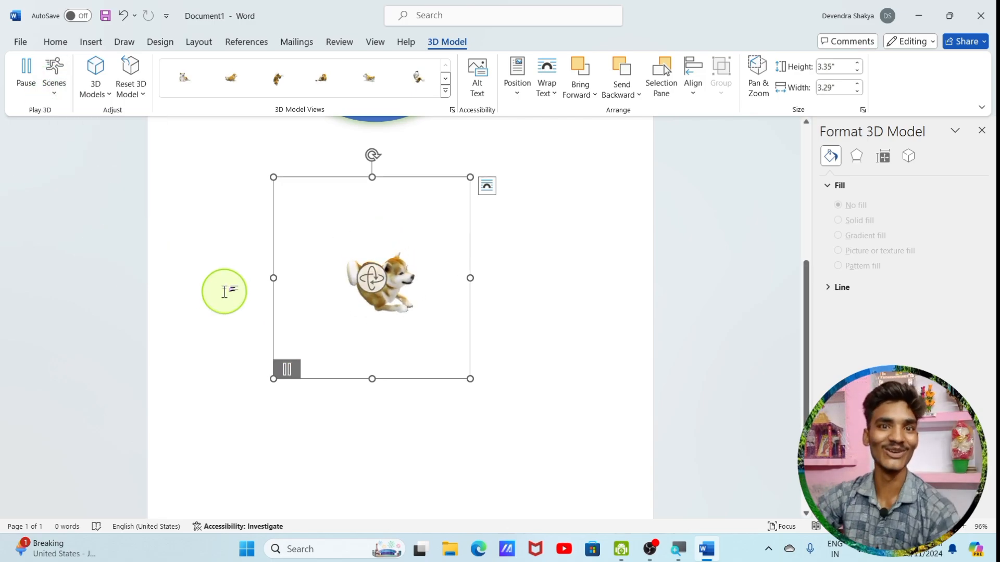
click(57, 90)
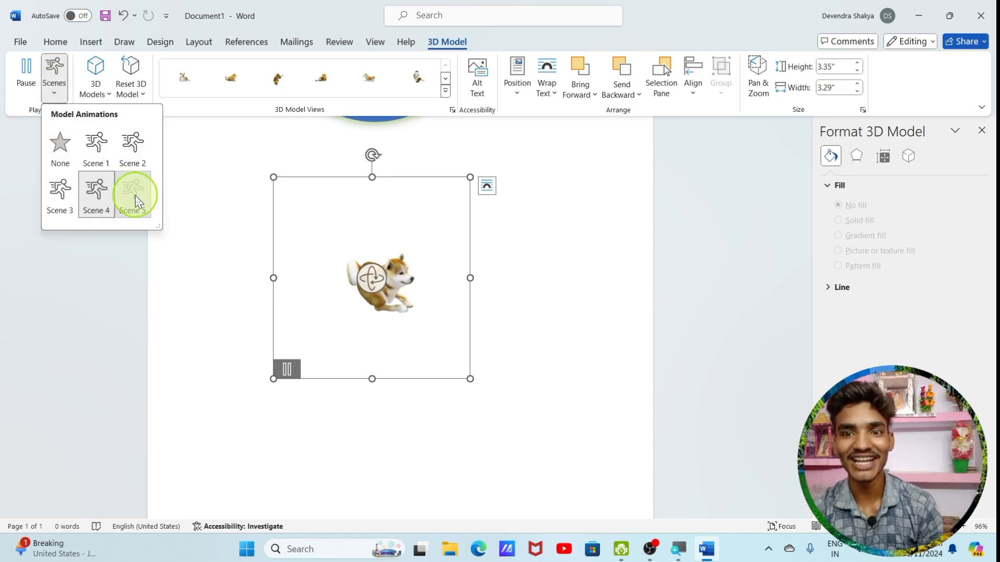
click(132, 200)
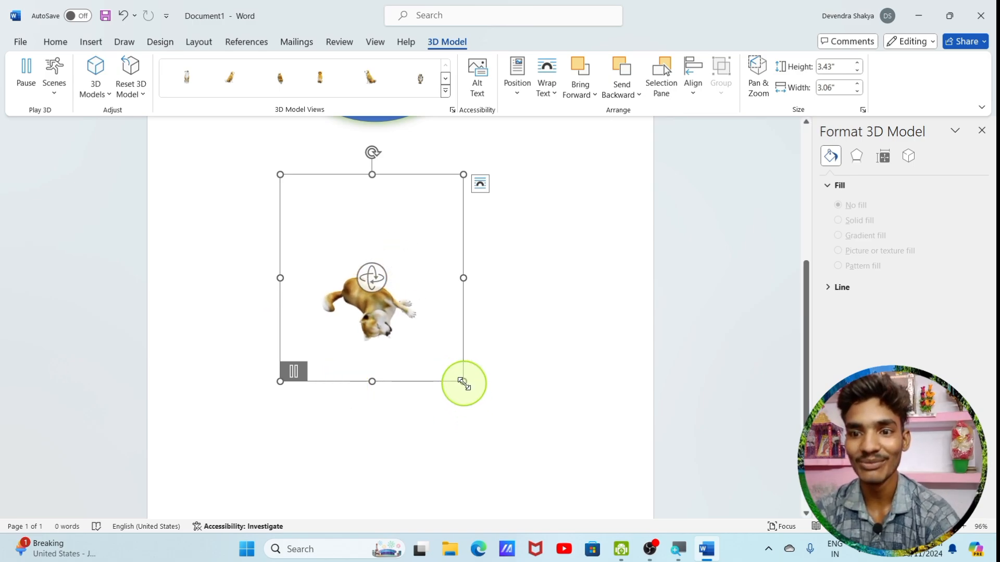
Enlarge the dog model and try preset 3D model views, ending with the last view in the gallery
drag(462, 383, 504, 426)
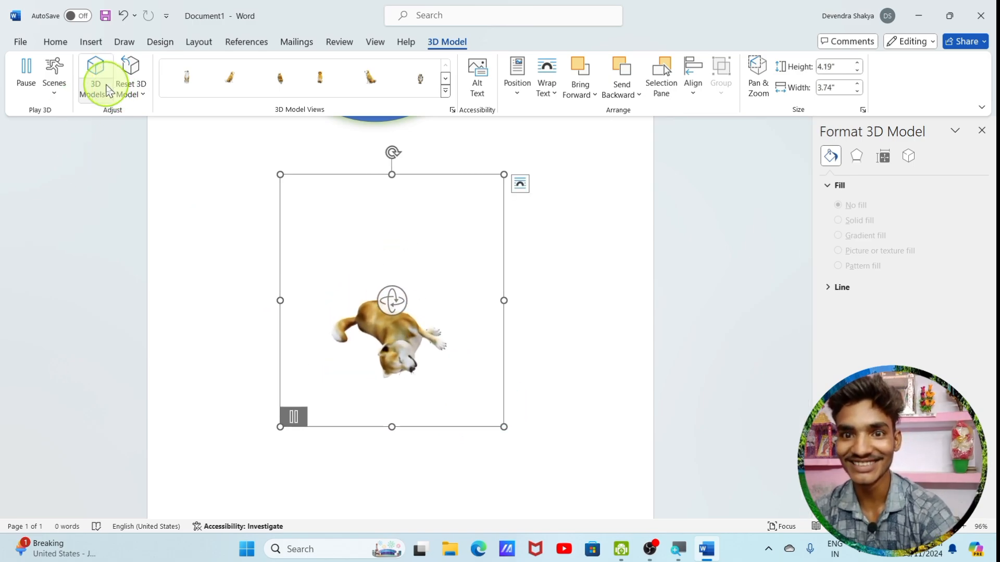
click(450, 91)
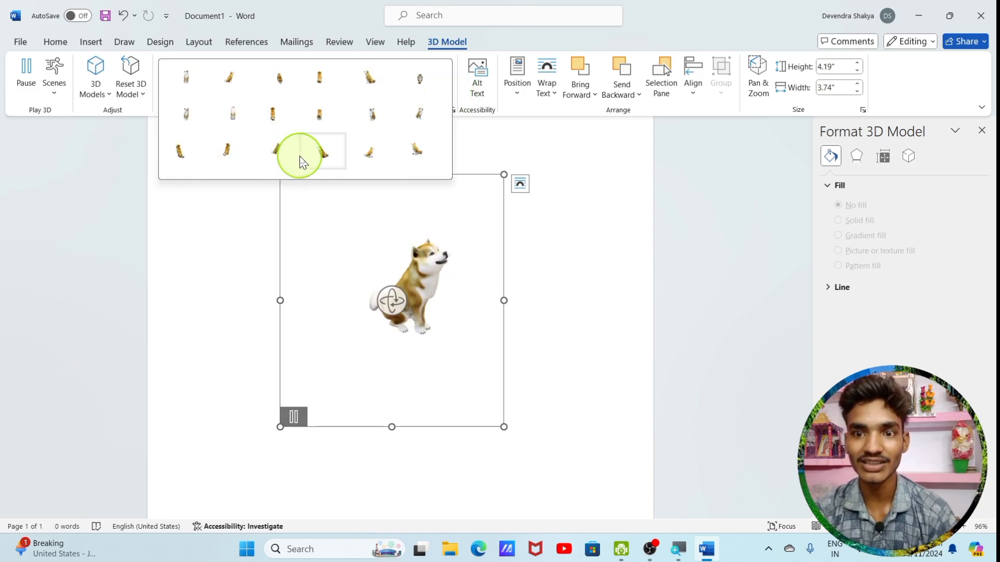
click(316, 155)
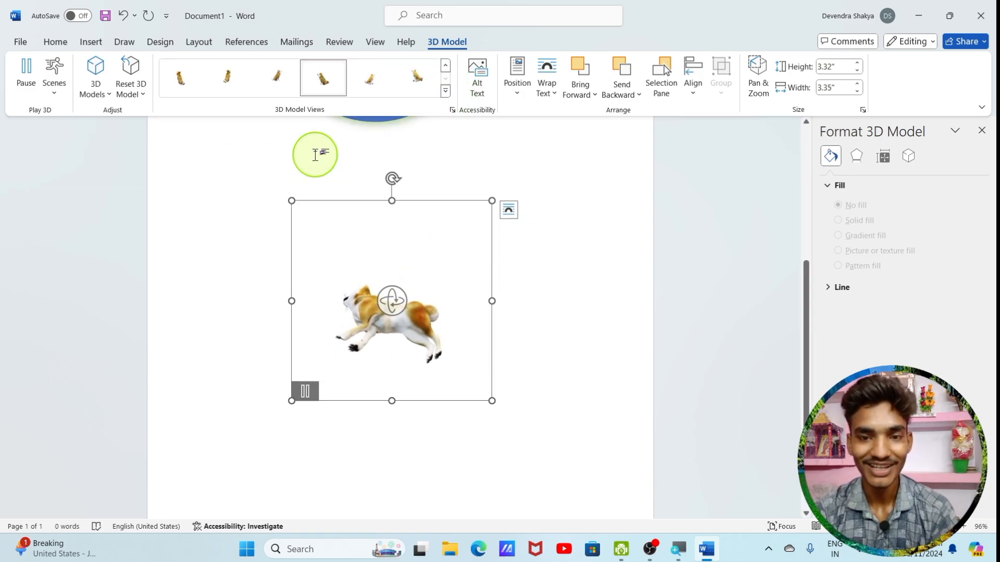
click(382, 84)
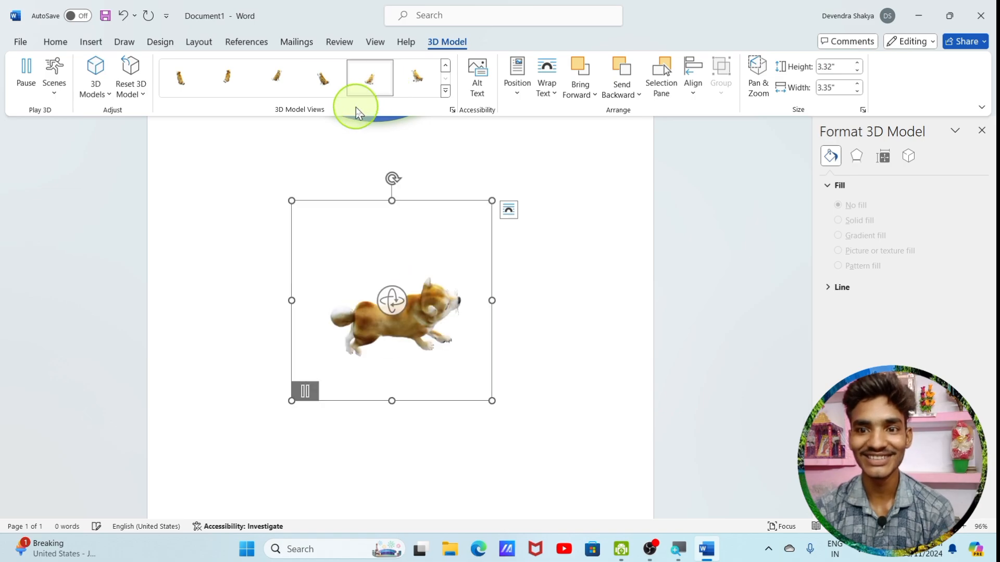
click(415, 87)
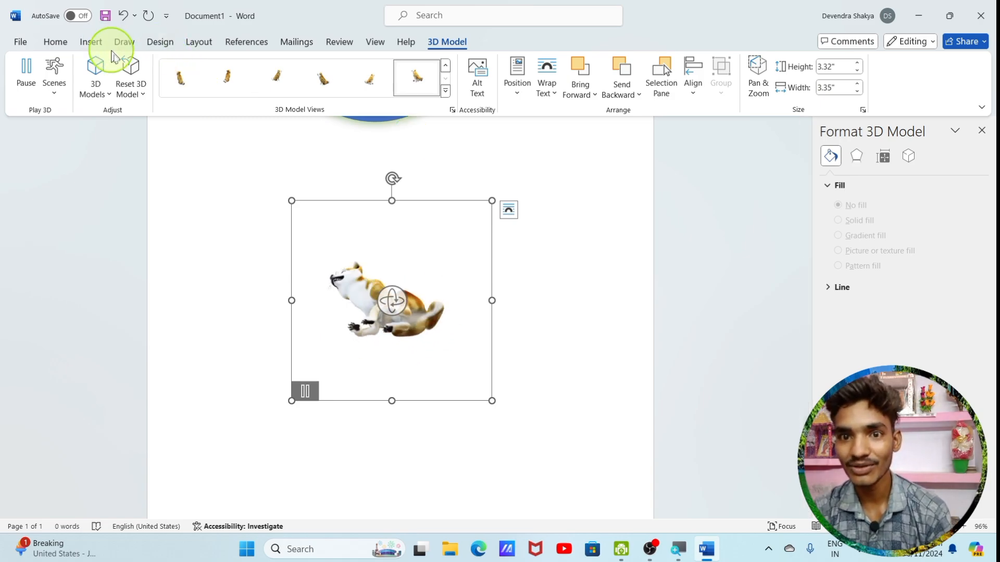
Insert the red heart with yellow stars from the Emoji category of the stock 3D models
click(110, 90)
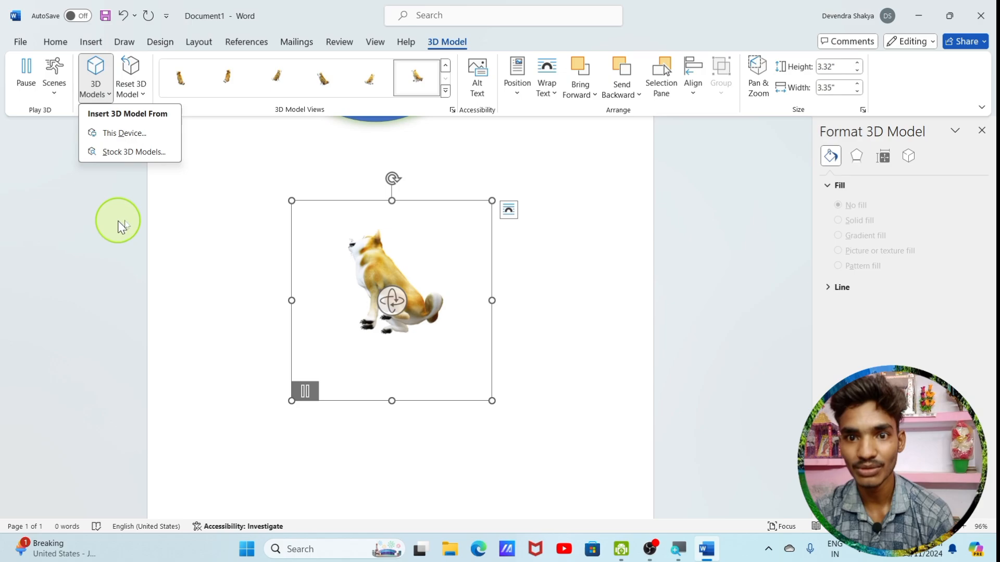
click(140, 152)
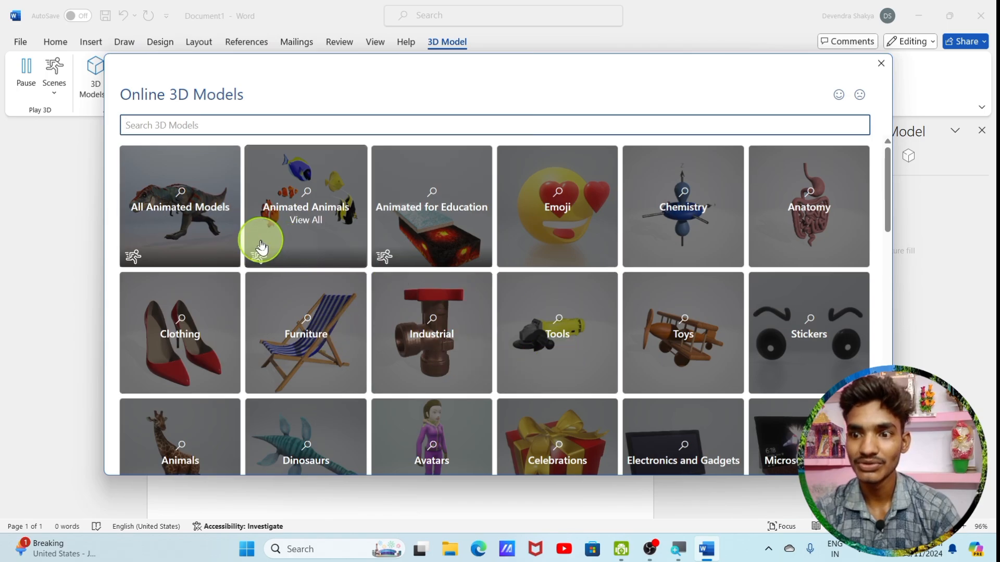
click(527, 233)
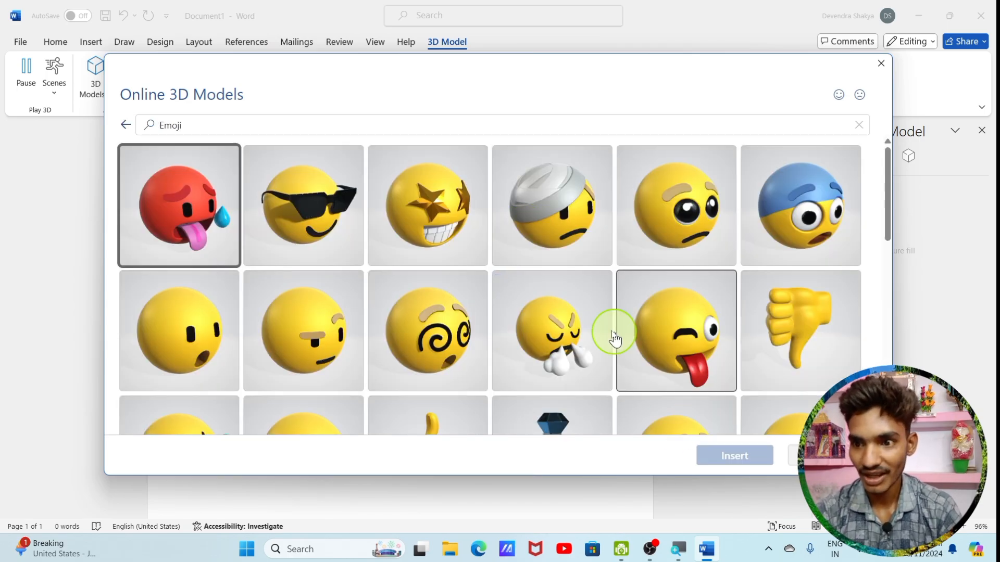
scroll(610, 333, down, 5)
scroll(608, 335, down, 4)
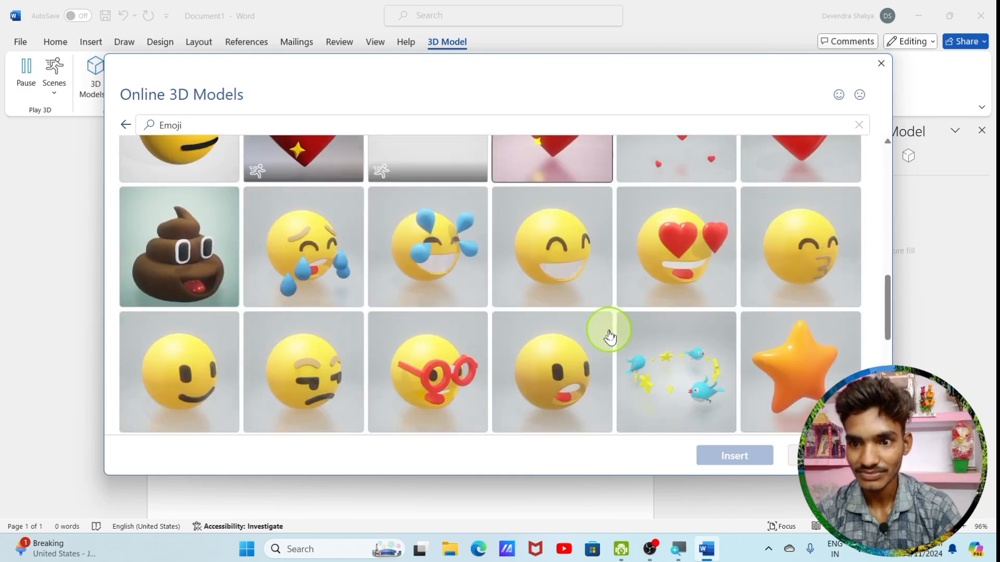
scroll(607, 335, up, 4)
click(598, 397)
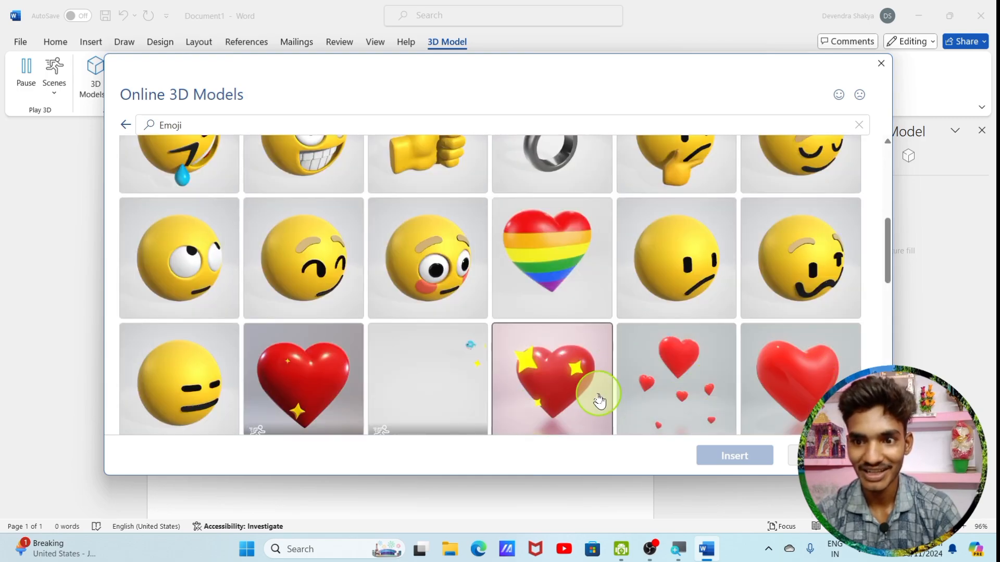
click(744, 460)
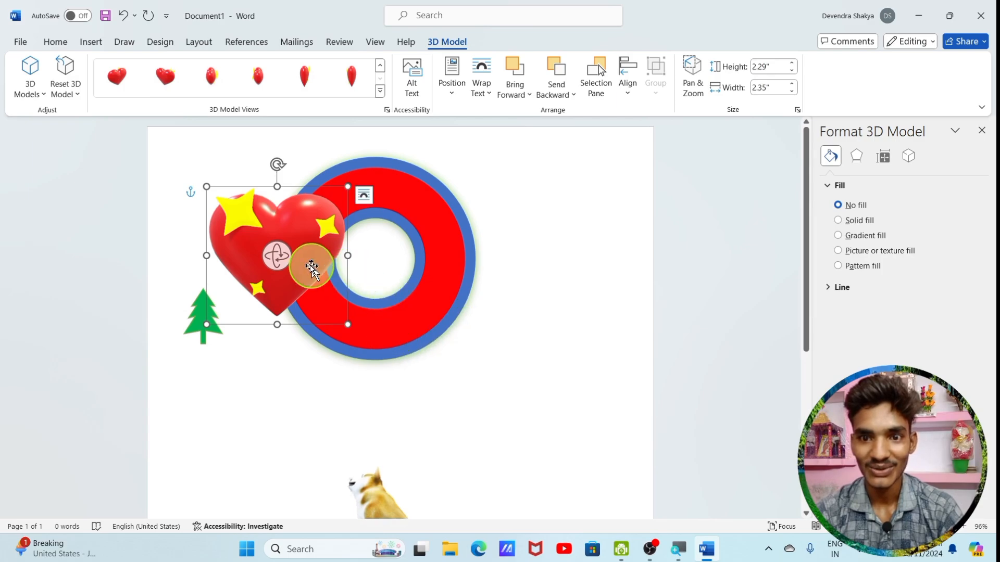
Move the 3D heart off the ring into the empty area beside the dog, near the page's right side
drag(288, 258, 512, 393)
scroll(493, 386, down, 4)
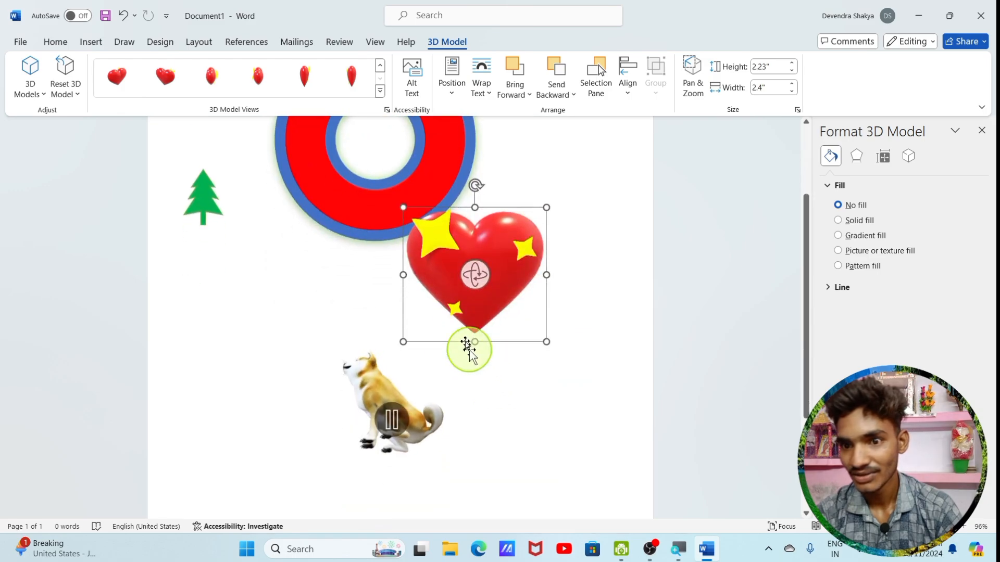
drag(509, 272, 531, 346)
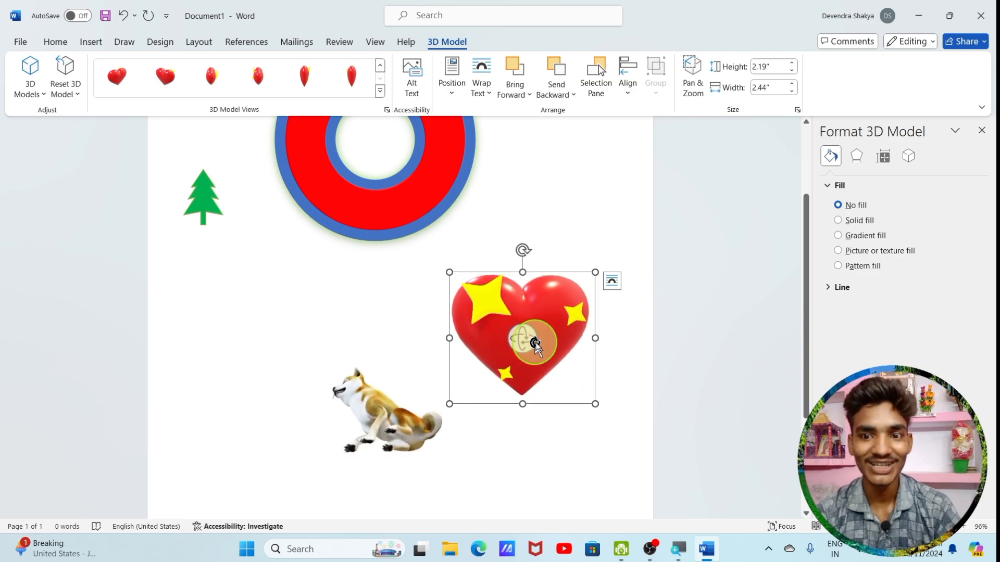
Insert the human skeleton from the All Animated Models category of the stock 3D models
click(32, 94)
click(76, 151)
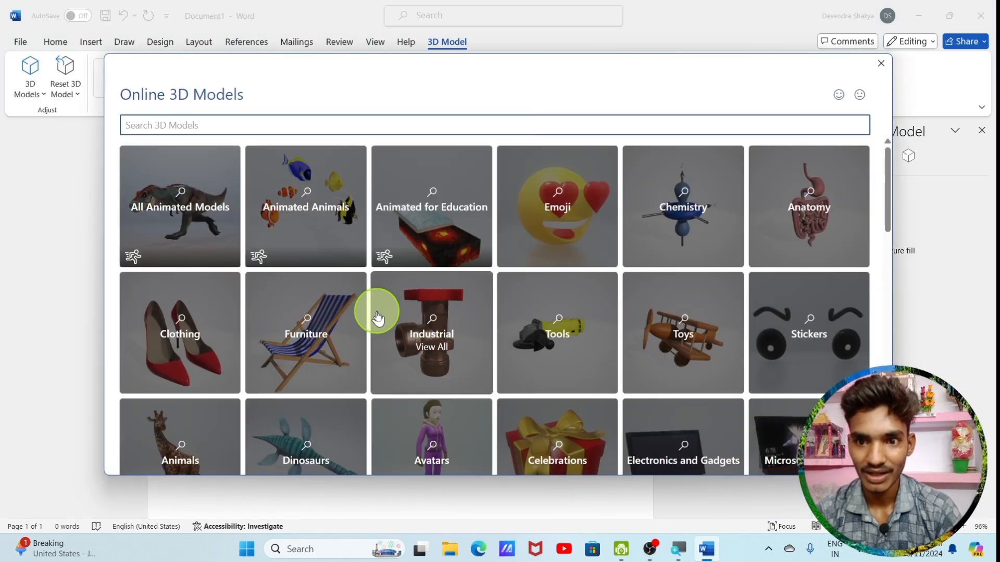
scroll(377, 265, down, 5)
scroll(378, 270, up, 5)
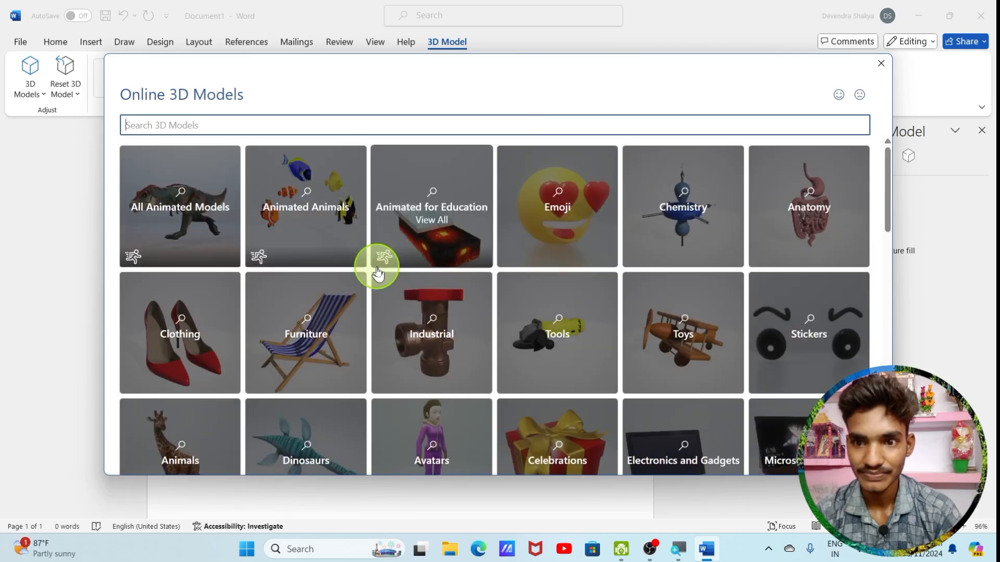
scroll(377, 269, down, 5)
scroll(521, 333, up, 5)
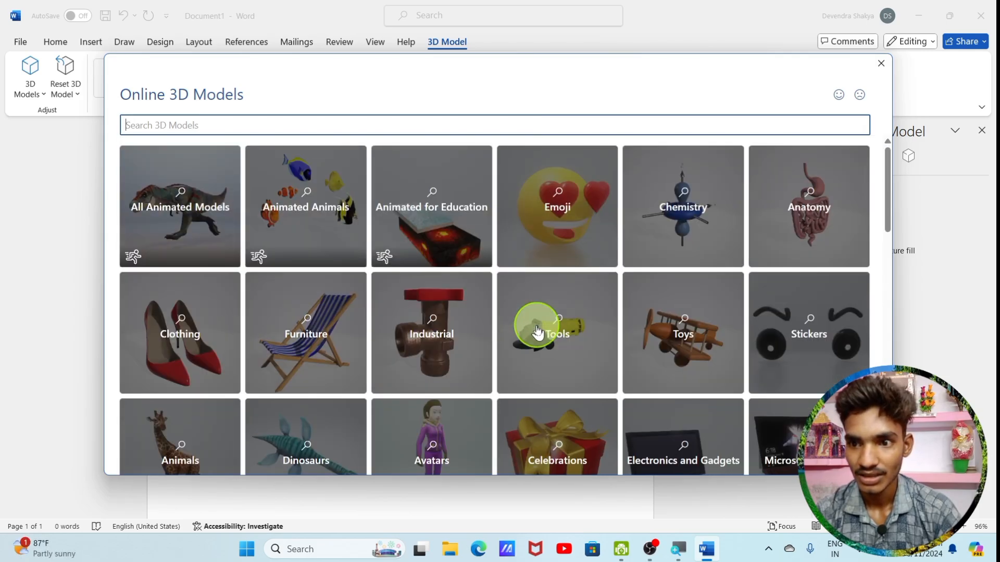
click(177, 219)
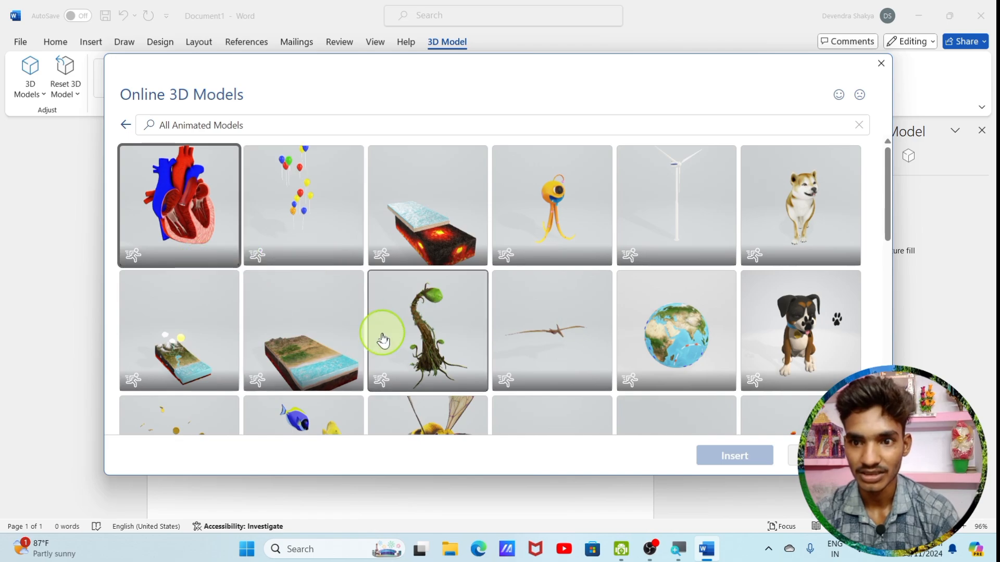
scroll(396, 331, down, 5)
scroll(408, 322, down, 5)
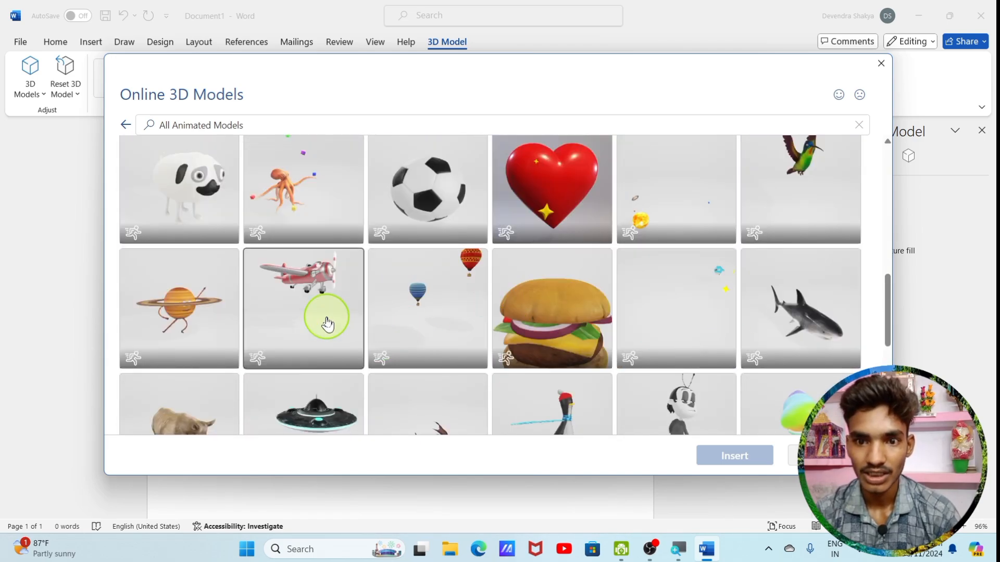
scroll(324, 323, up, 10)
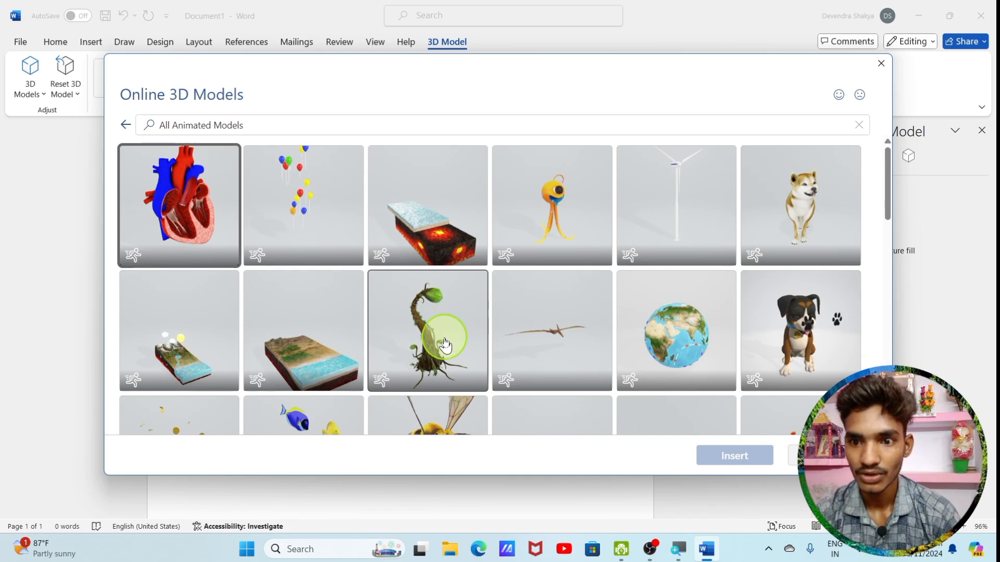
scroll(444, 344, down, 5)
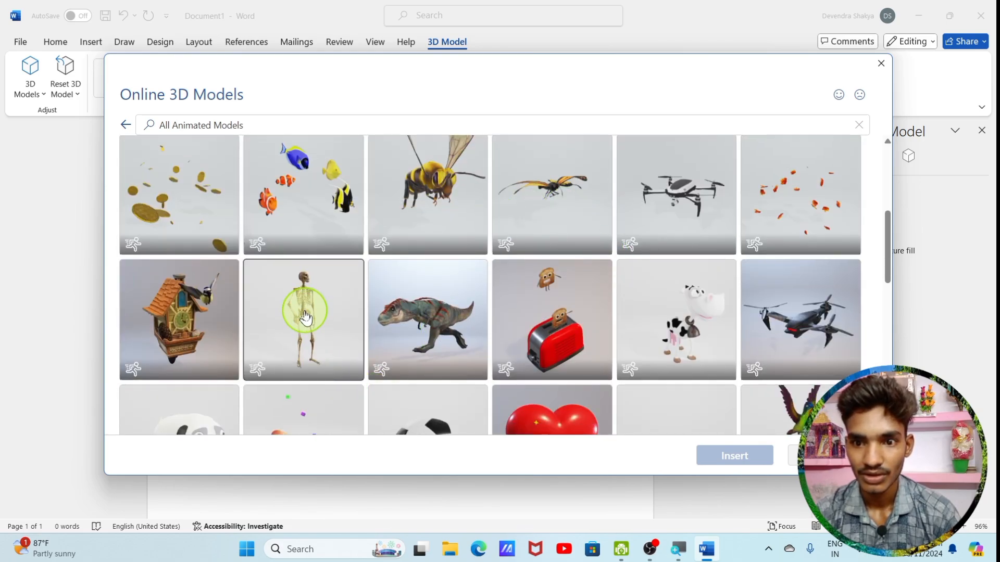
click(306, 316)
click(707, 456)
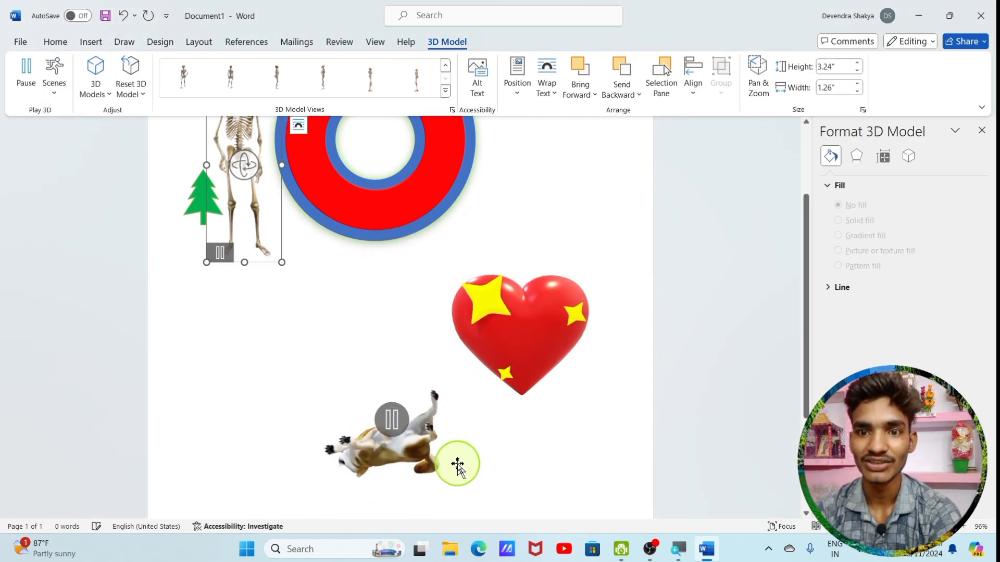
Move the skeleton below the green tree and enlarge it to about 6.34" high and 2.46" wide
drag(255, 225, 250, 411)
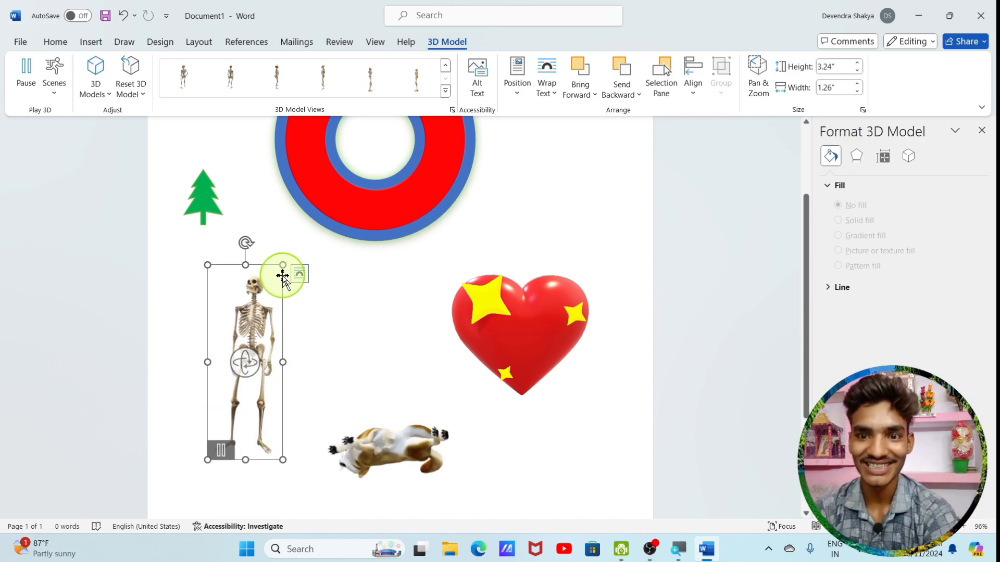
drag(343, 237, 353, 230)
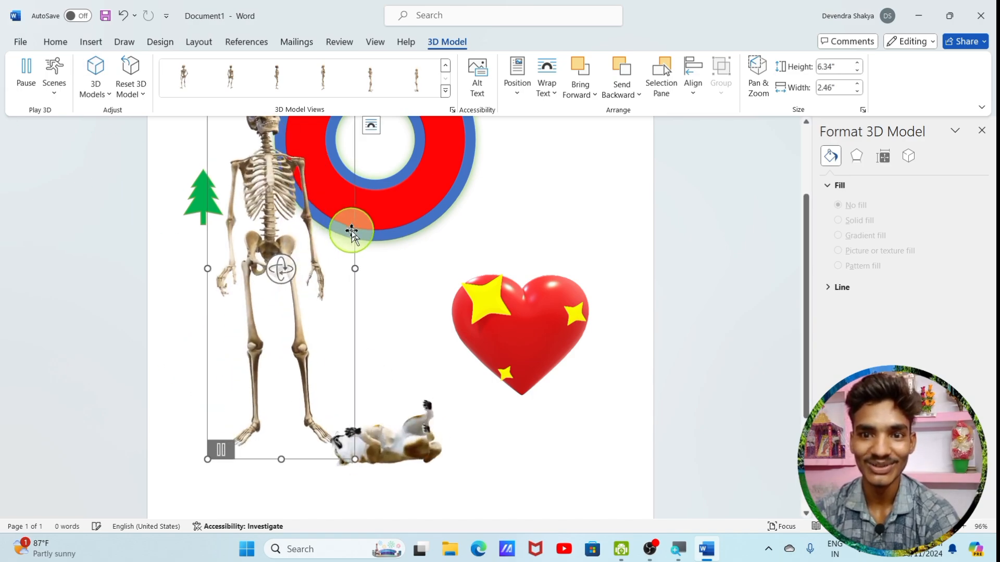
drag(301, 201, 279, 257)
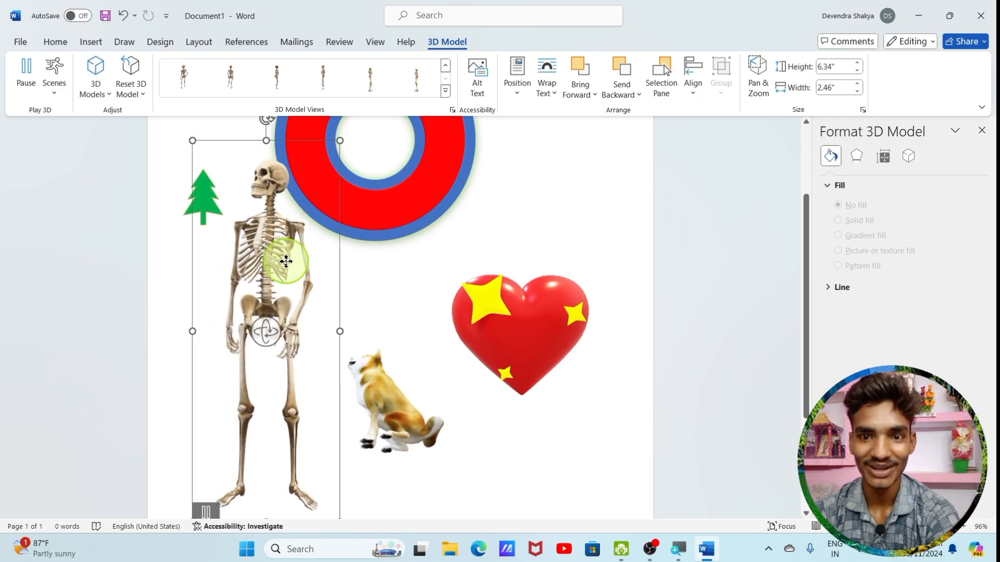
Move the enlarged skeleton down the page beside the dog, clear of the ring, and rotate it slightly in 3D
scroll(438, 333, down, 3)
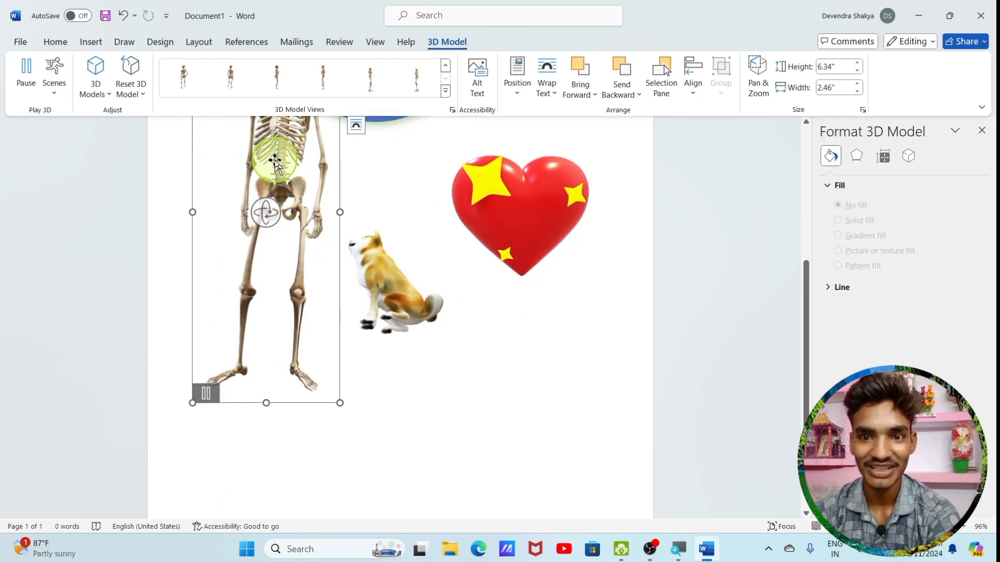
drag(275, 162, 260, 361)
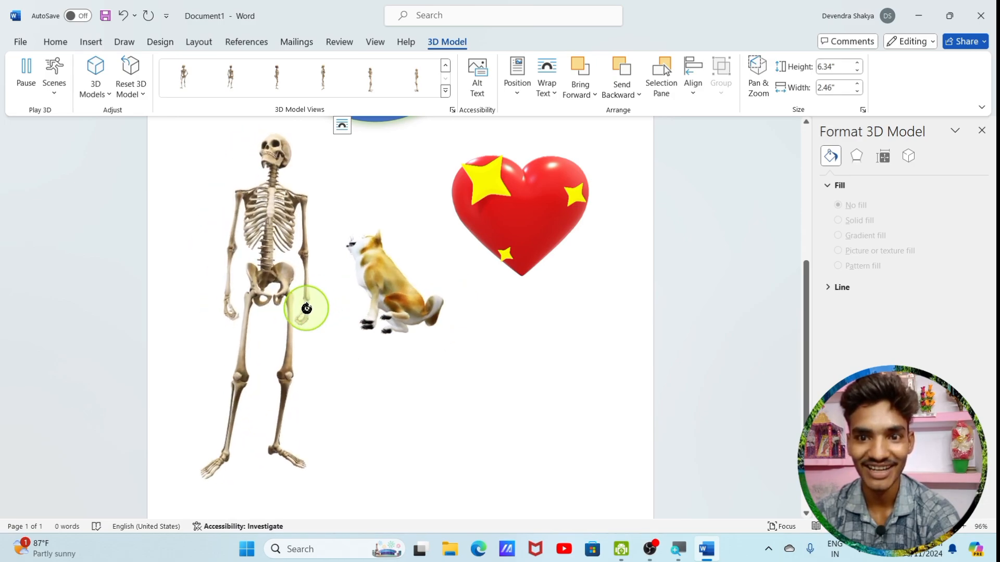
click(306, 309)
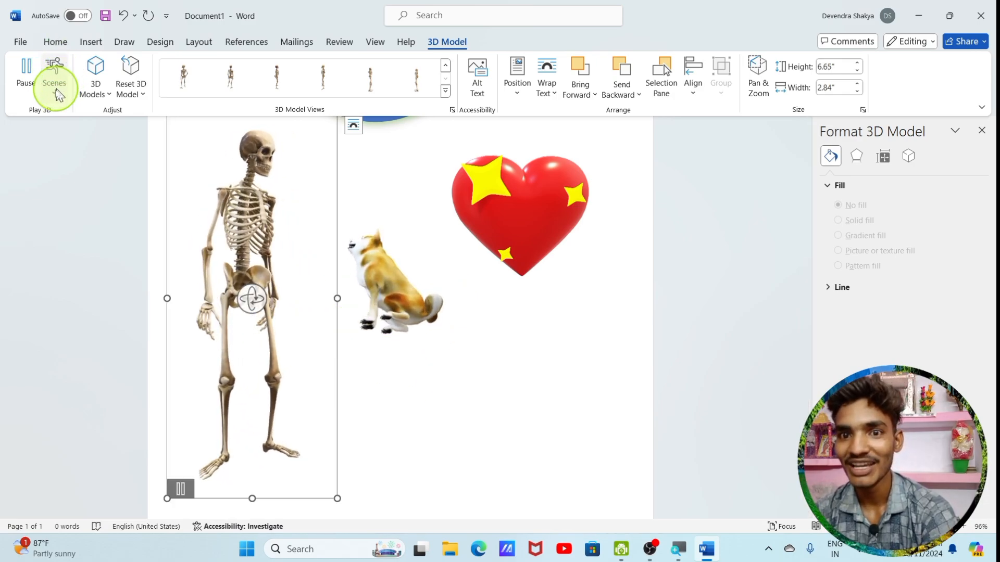